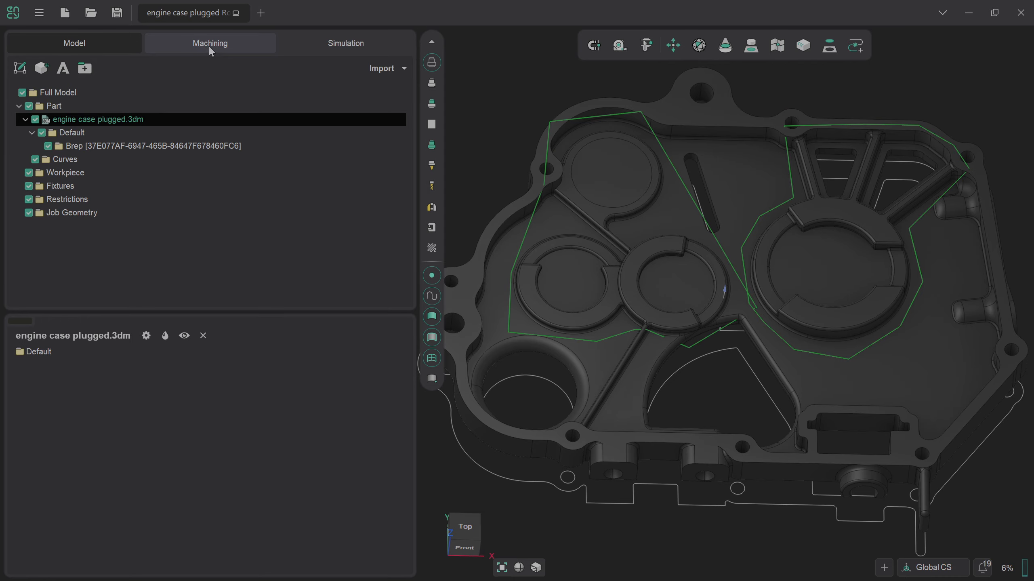
# Step: Assign the part's outer contour curve to 2D contouring 4, with the tool on the outer side of the curve
pyautogui.click(210, 45)
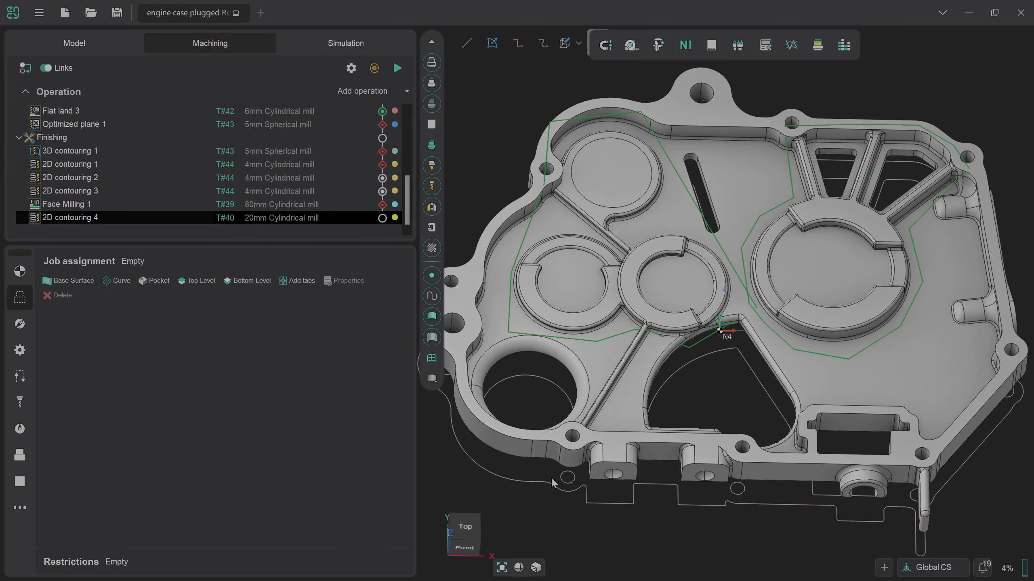
pyautogui.click(545, 484)
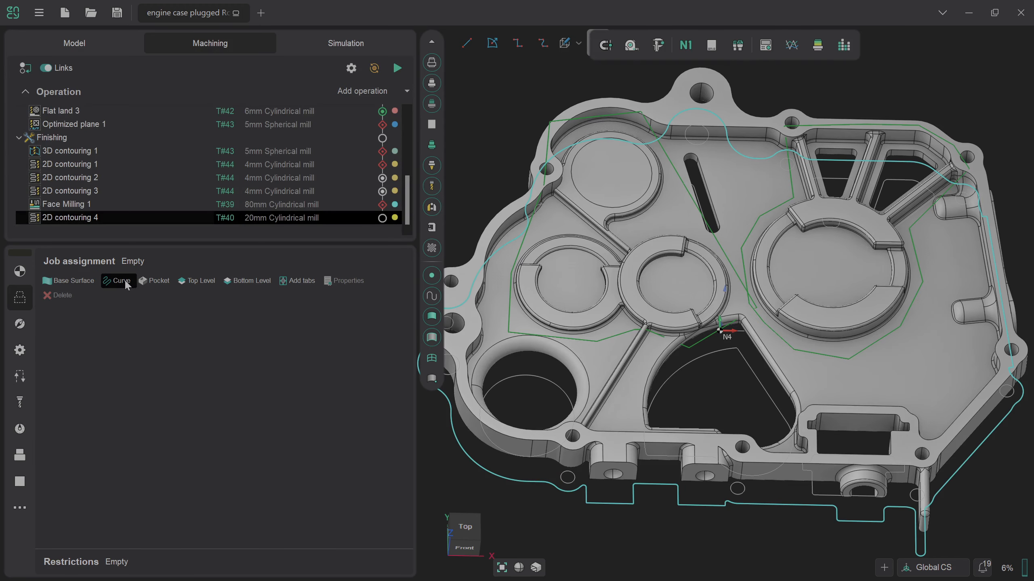
pyautogui.click(127, 285)
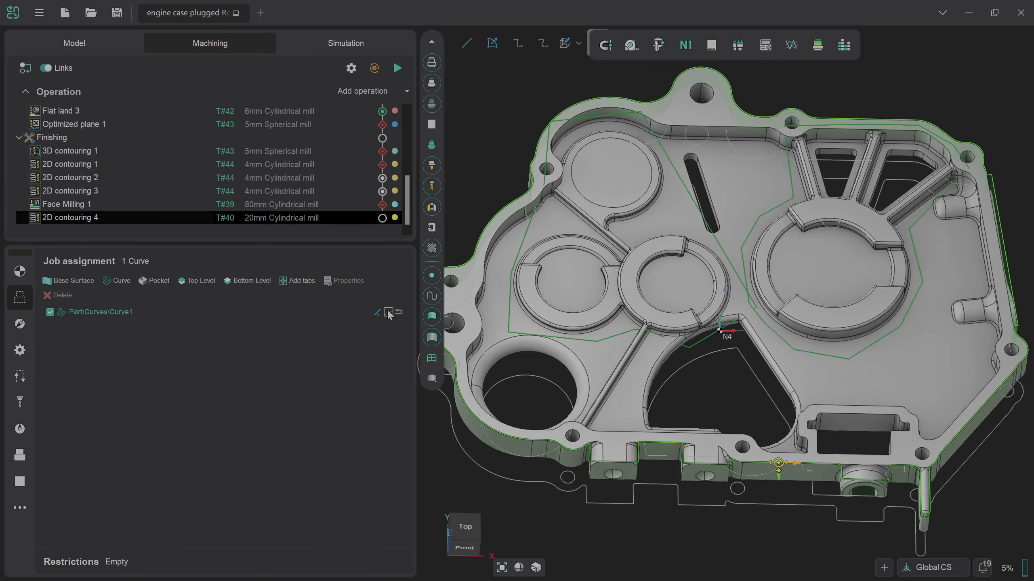
pyautogui.click(389, 355)
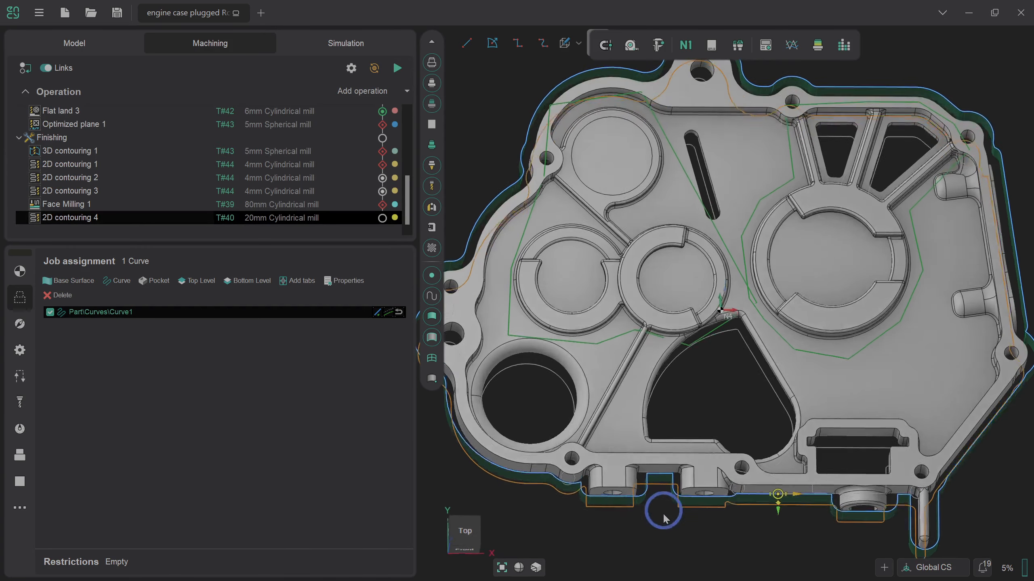
pyautogui.moveTo(662, 528); pyautogui.dragTo(659, 460, button='right')
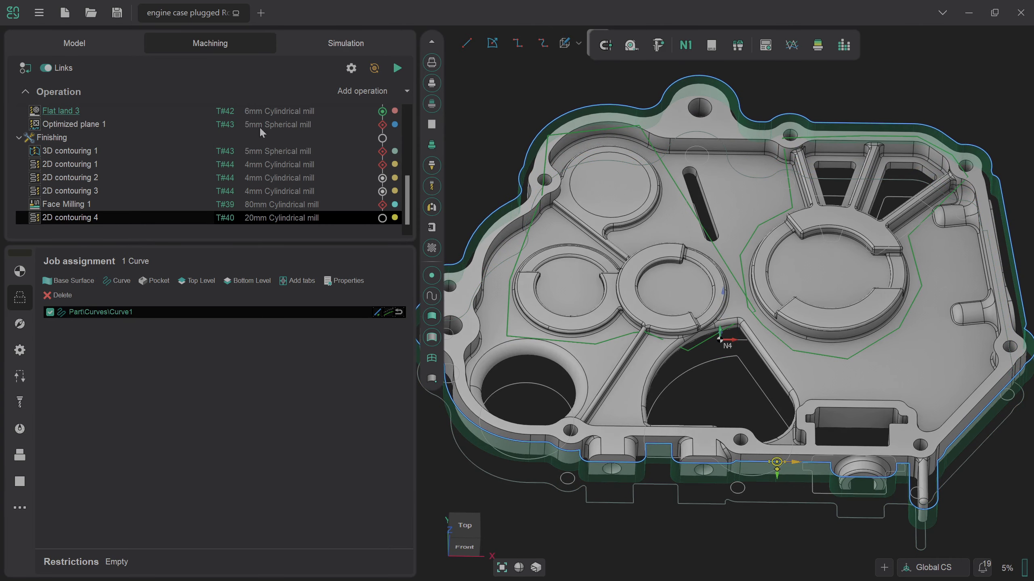
# Step: Set the 6th axis control of 2D contouring 4 to Fixed vector and calculate the toolpath
pyautogui.click(25, 277)
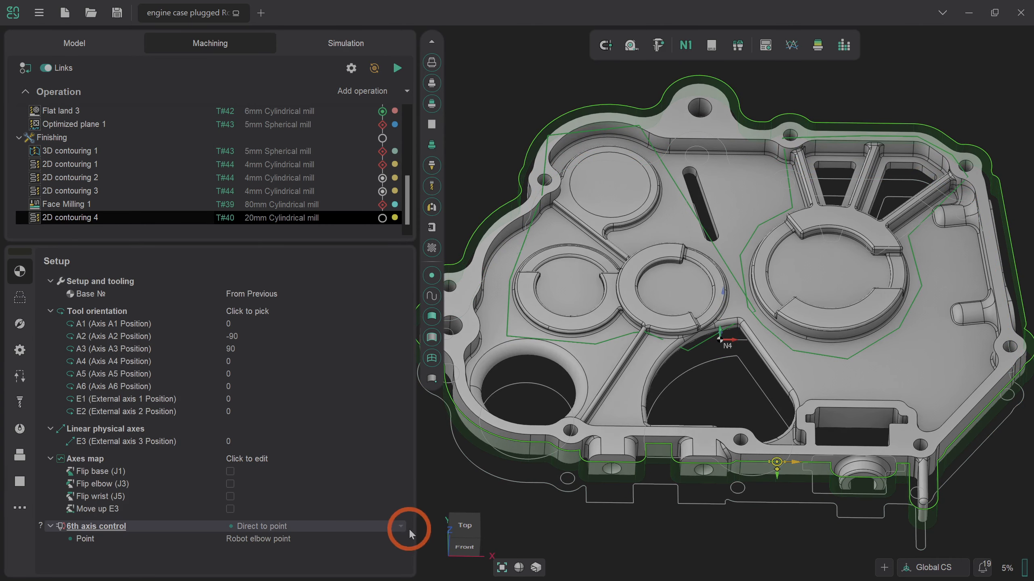
pyautogui.click(408, 527)
pyautogui.click(359, 545)
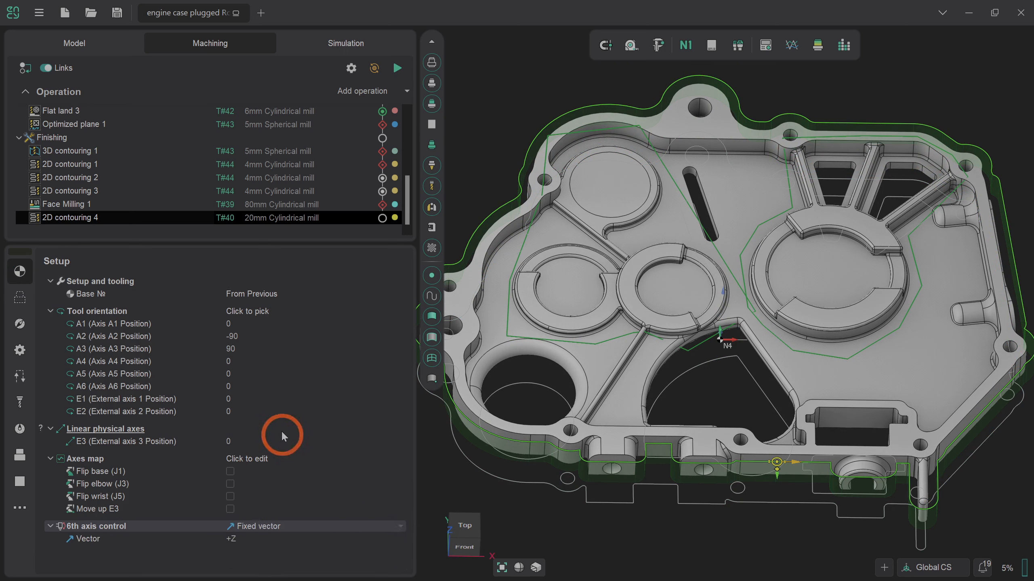
pyautogui.click(406, 68)
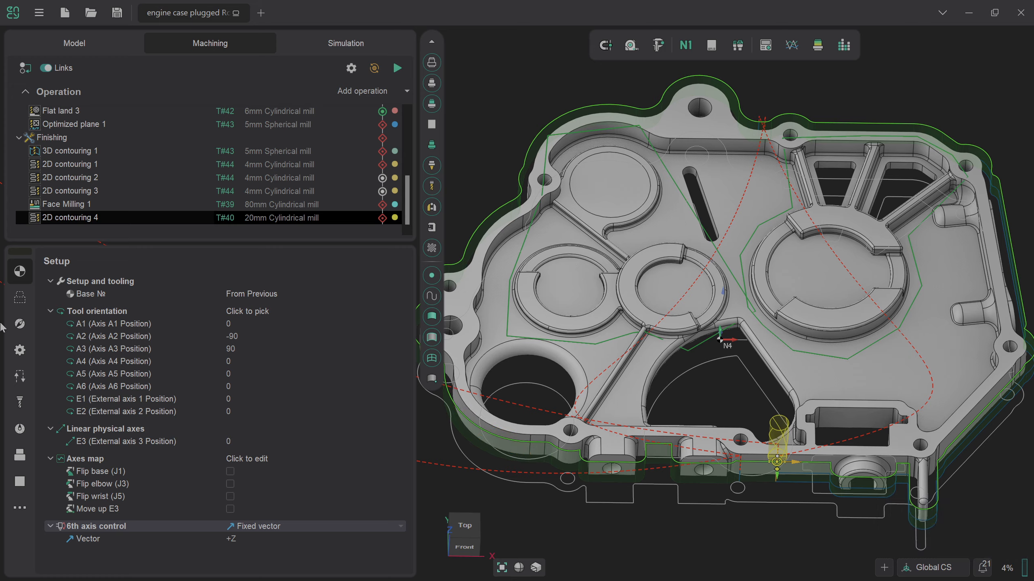
# Step: Enable helical machining in the 2D contouring 4 strategy and recalculate the toolpath
pyautogui.click(19, 323)
pyautogui.click(95, 353)
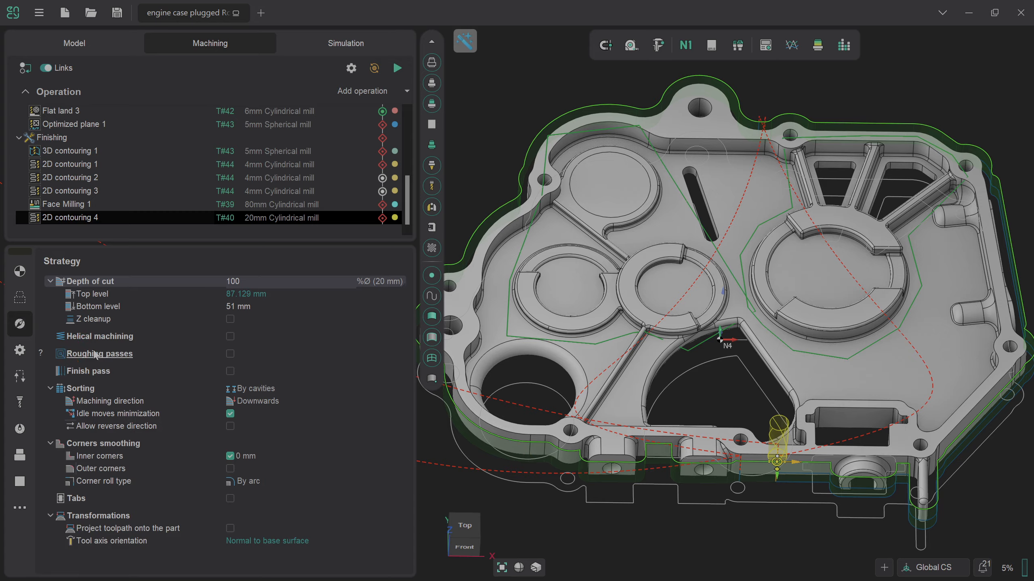
pyautogui.click(230, 336)
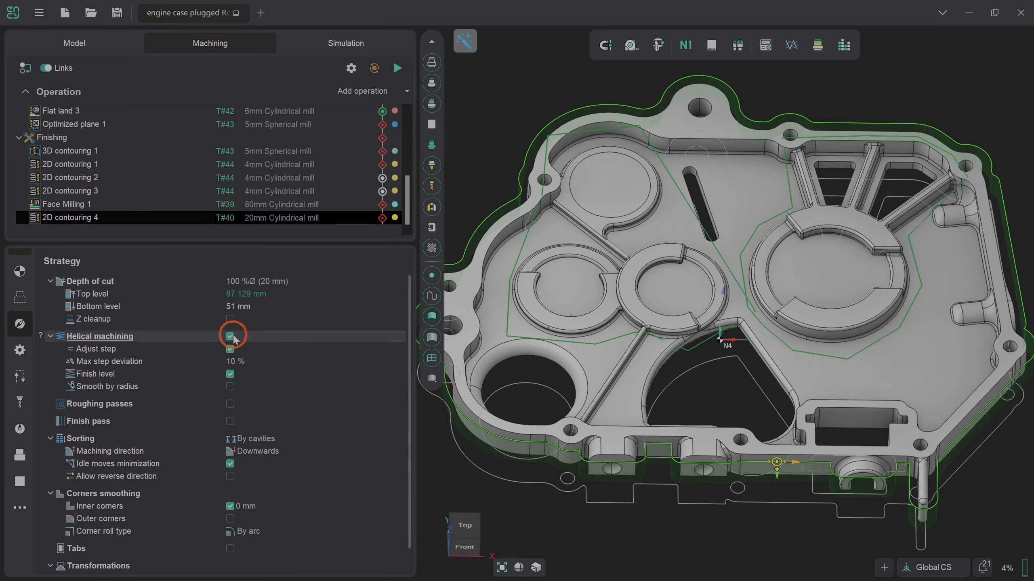
pyautogui.click(396, 69)
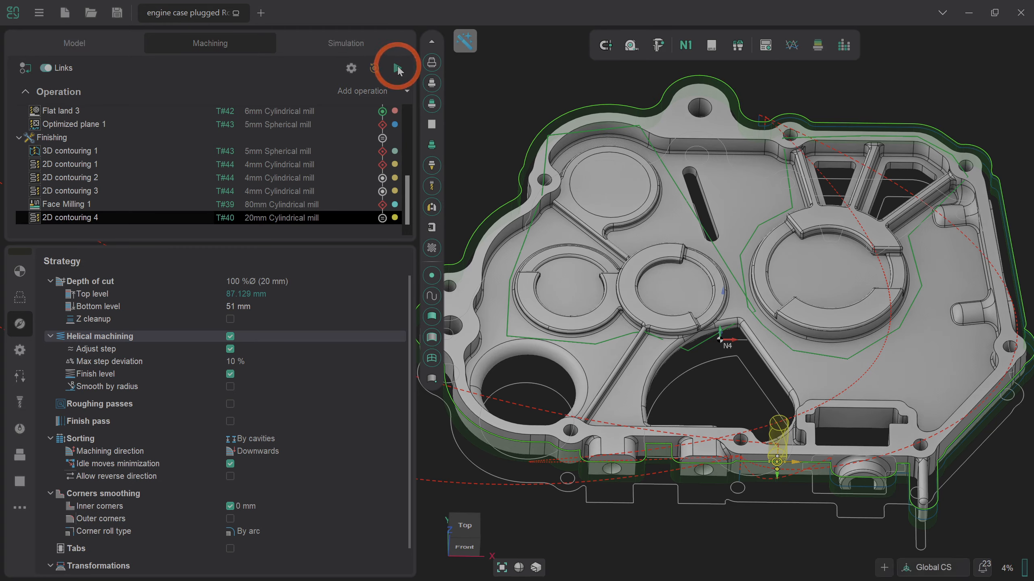
# Step: Build the axes map and optimized graph for 2D contouring 4, update the toolpath from it, and close the optimizer
pyautogui.click(20, 272)
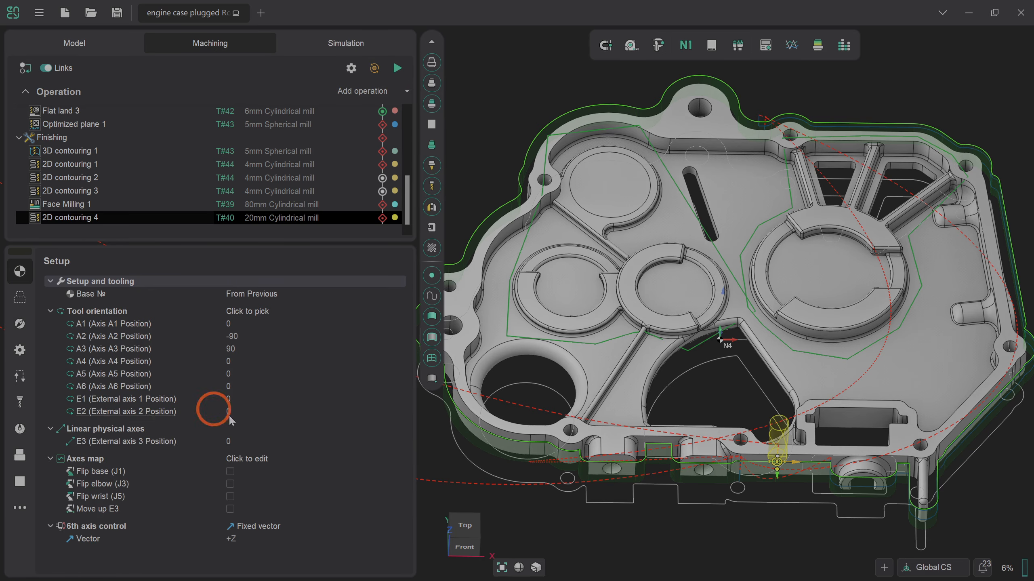
pyautogui.click(401, 458)
pyautogui.click(454, 438)
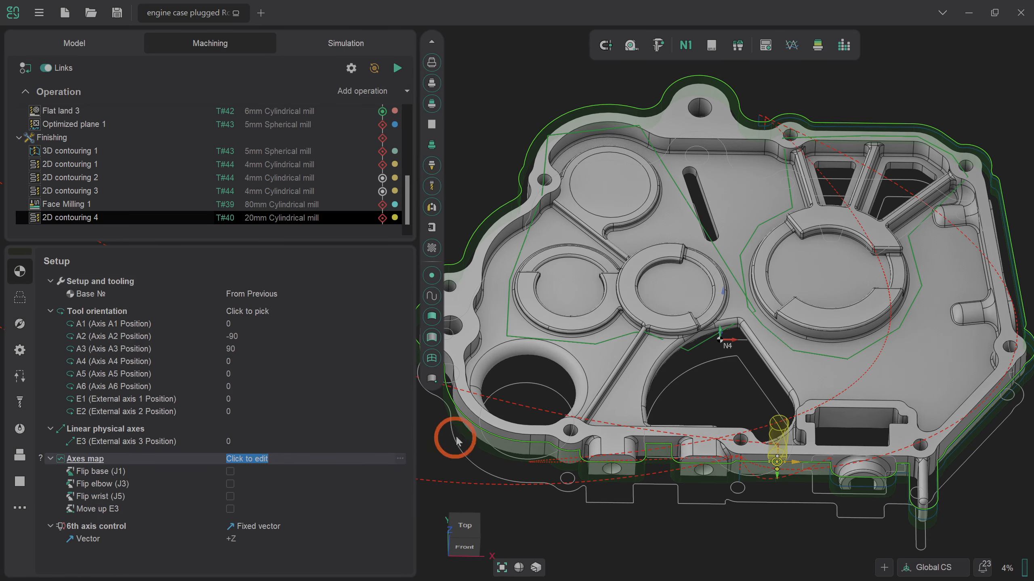
pyautogui.click(194, 425)
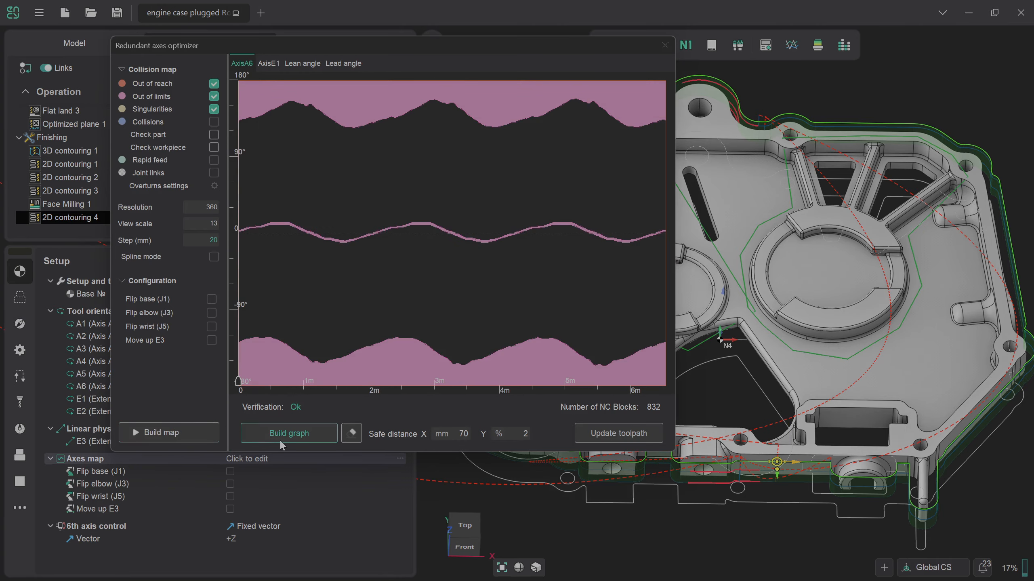
pyautogui.click(284, 435)
pyautogui.click(619, 433)
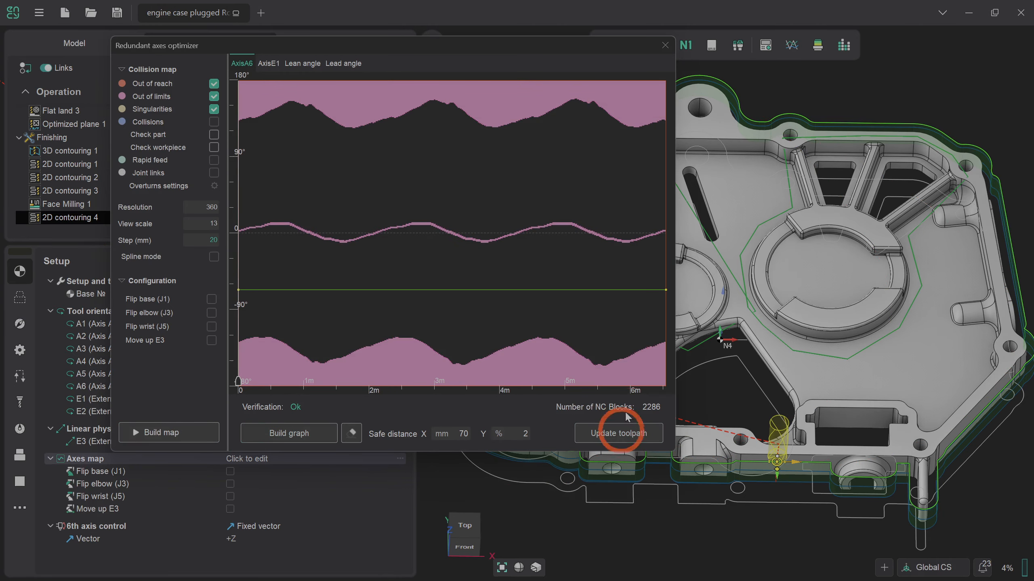
pyautogui.click(665, 46)
pyautogui.click(832, 370)
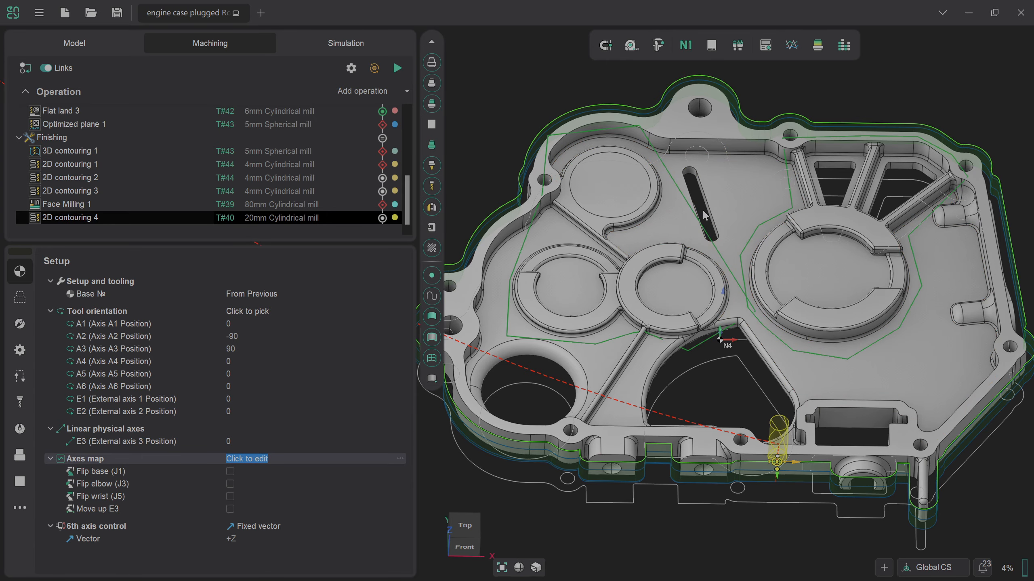
# Step: Simulate 2D contouring 4 and compare the machined result with the part in the deviation colour view
pyautogui.click(346, 43)
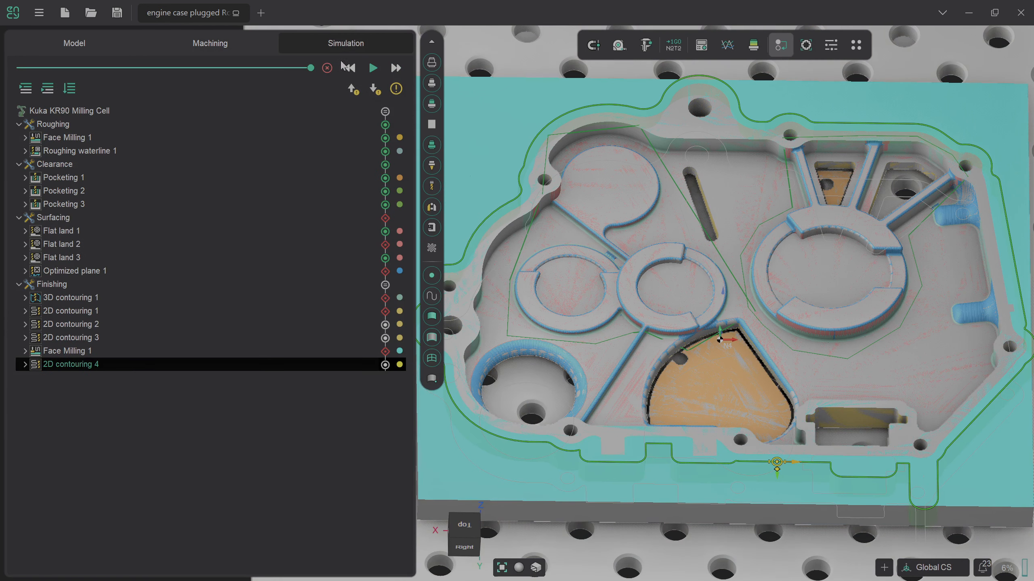
pyautogui.click(369, 69)
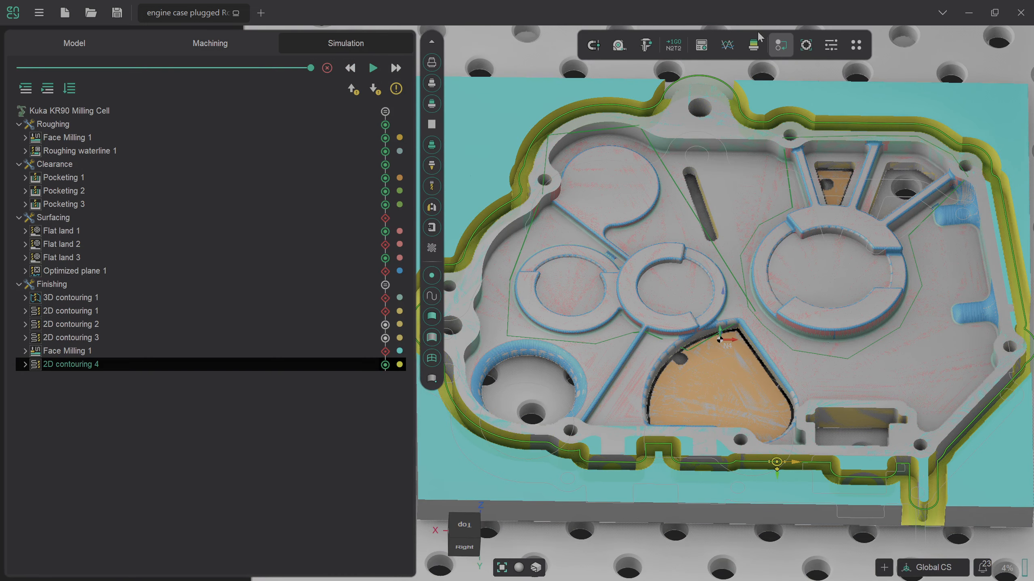
pyautogui.click(753, 45)
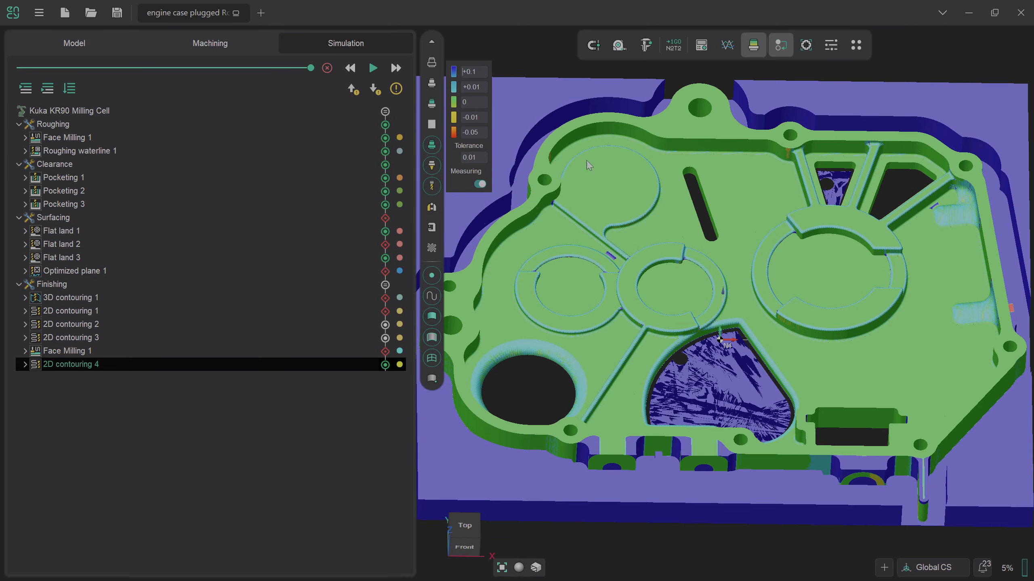
# Step: Add an Optimized plane operation from the 3D entry group after 2D contouring 4
pyautogui.click(228, 44)
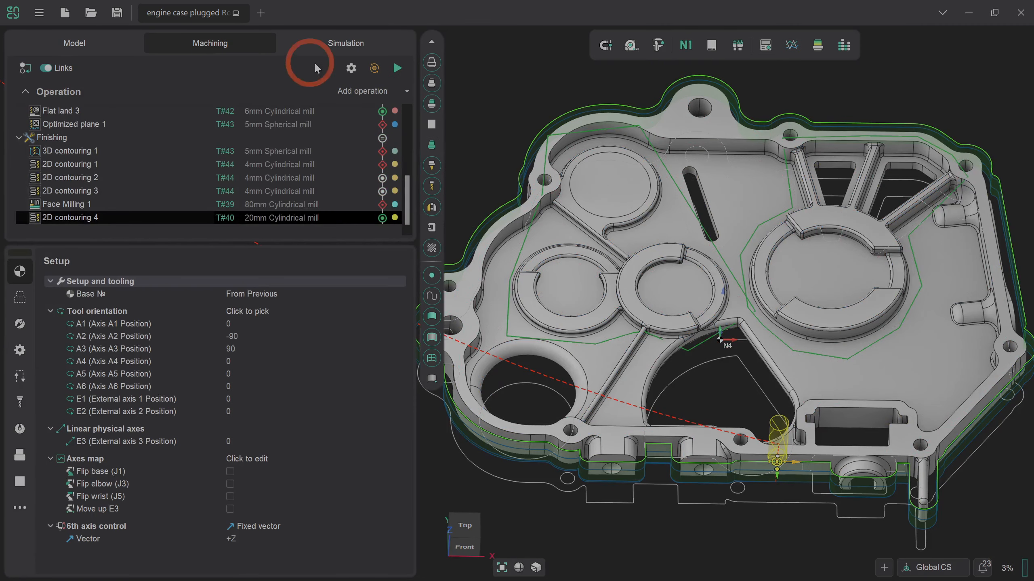
pyautogui.click(406, 92)
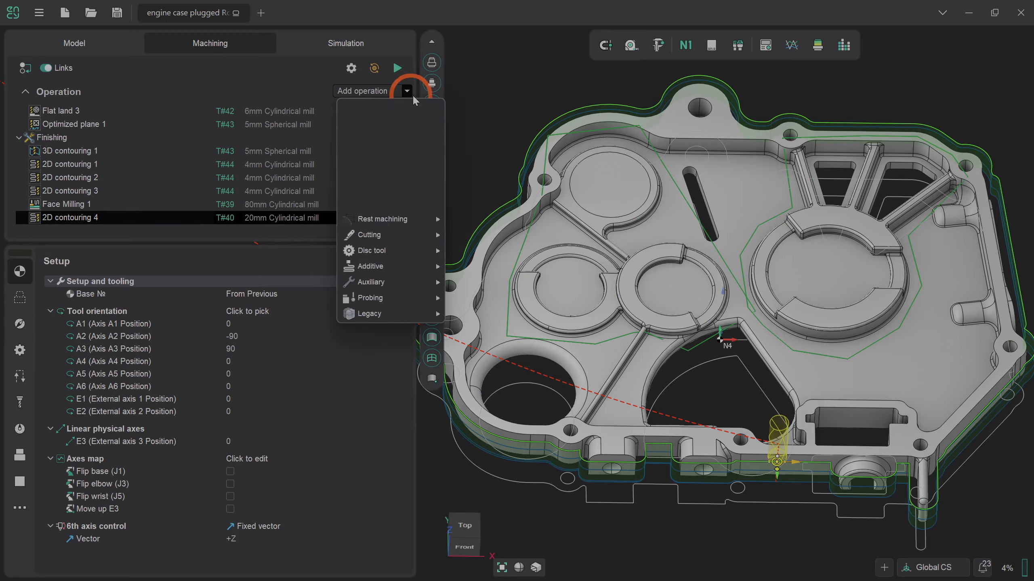
pyautogui.moveTo(392, 167)
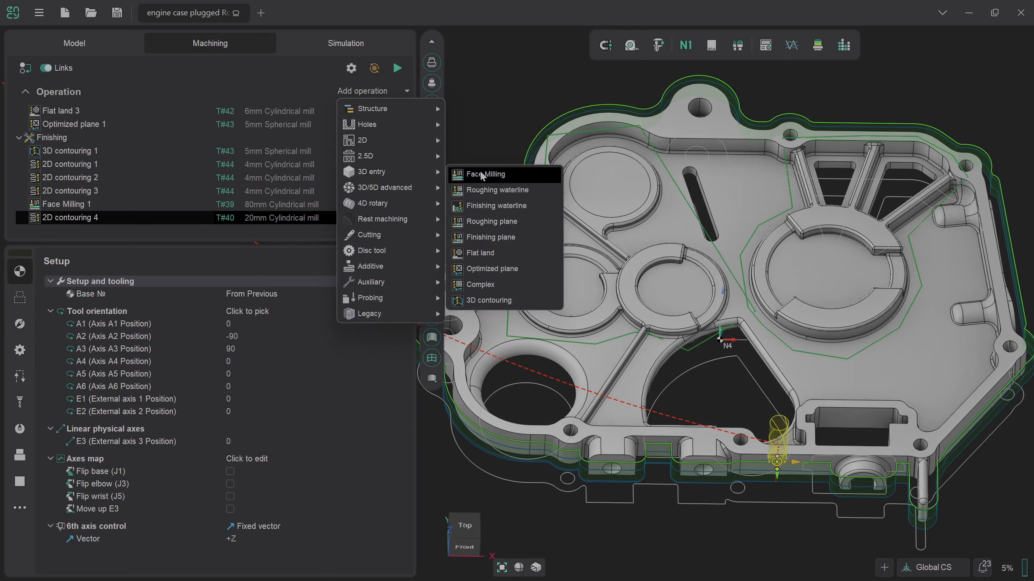
pyautogui.click(491, 273)
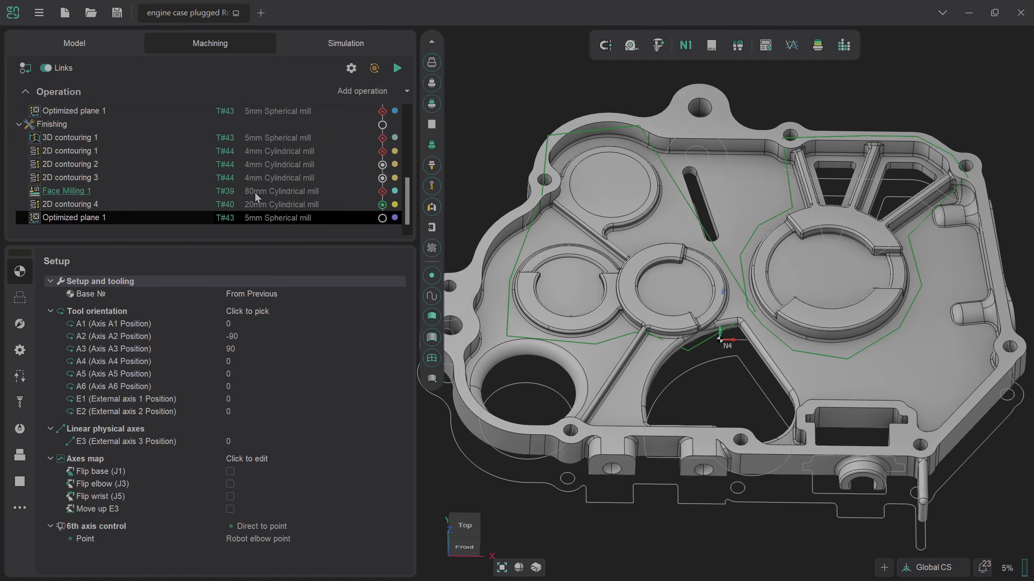
# Step: Select the curved side faces and their adjoining fillets on both sides of the first lug along the case's front edge
pyautogui.scroll(3, 584, 455)
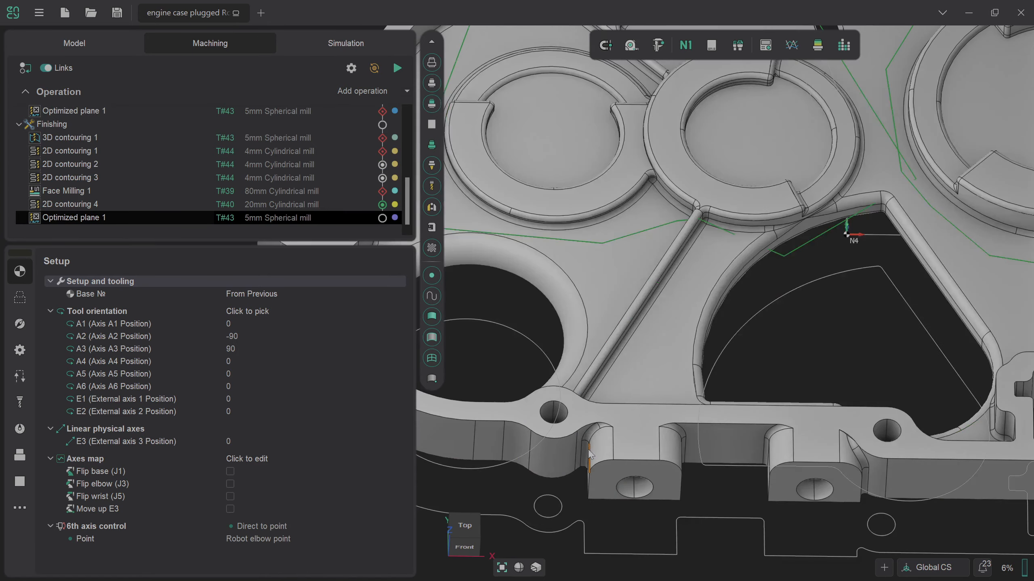
pyautogui.click(596, 450)
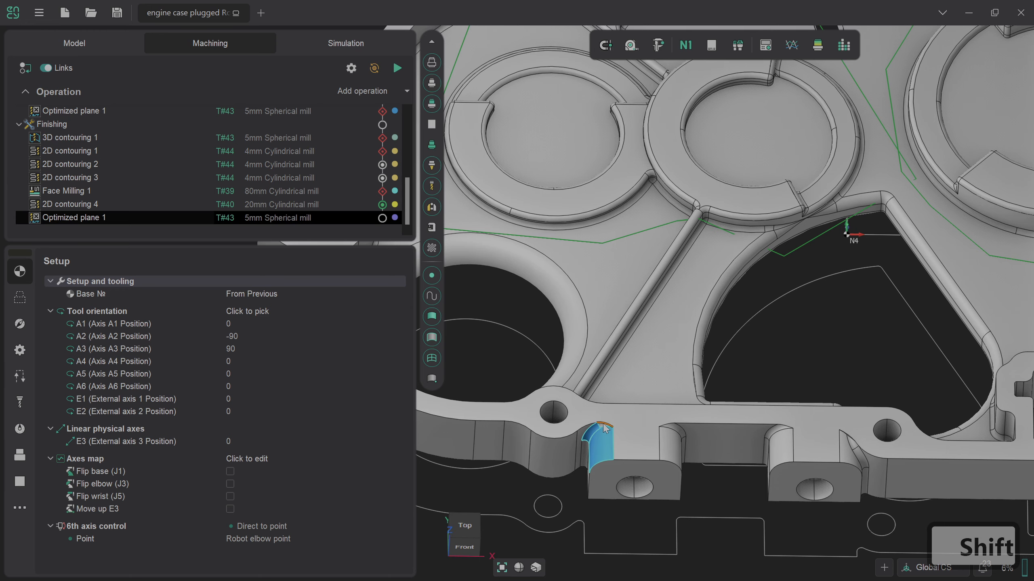
pyautogui.scroll(5, 603, 429)
pyautogui.keyDown('shift'); pyautogui.click(888, 473); pyautogui.keyUp('shift')
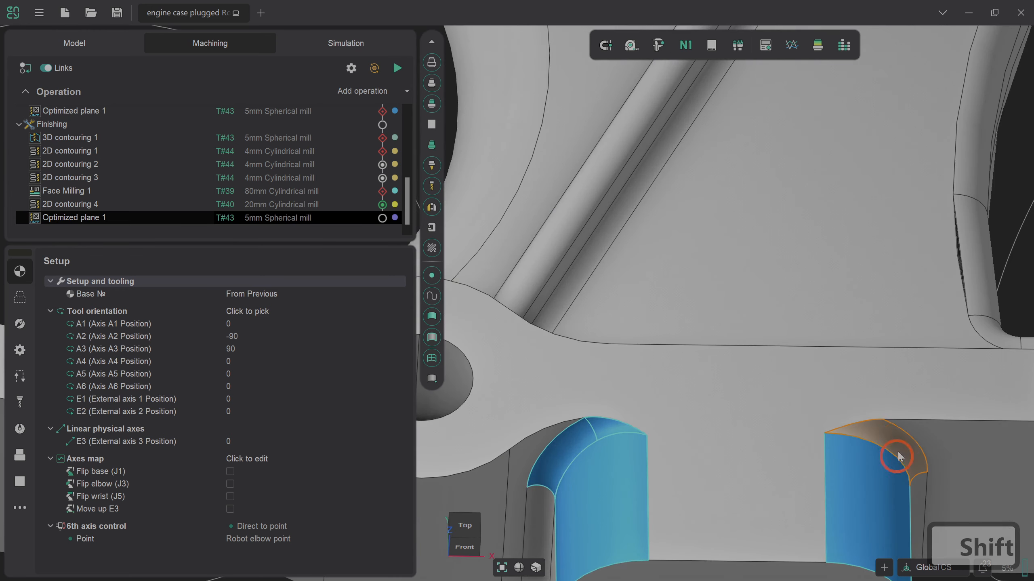
pyautogui.keyDown('shift'); pyautogui.click(899, 442); pyautogui.keyUp('shift')
# Step: Add the curved side faces and fillets on both sides of the second front-edge lug to the selection
pyautogui.keyDown('shift'); pyautogui.scroll(-5, 682, 466); pyautogui.keyUp('shift')
pyautogui.keyDown('shift'); pyautogui.scroll(5, 946, 499); pyautogui.keyUp('shift')
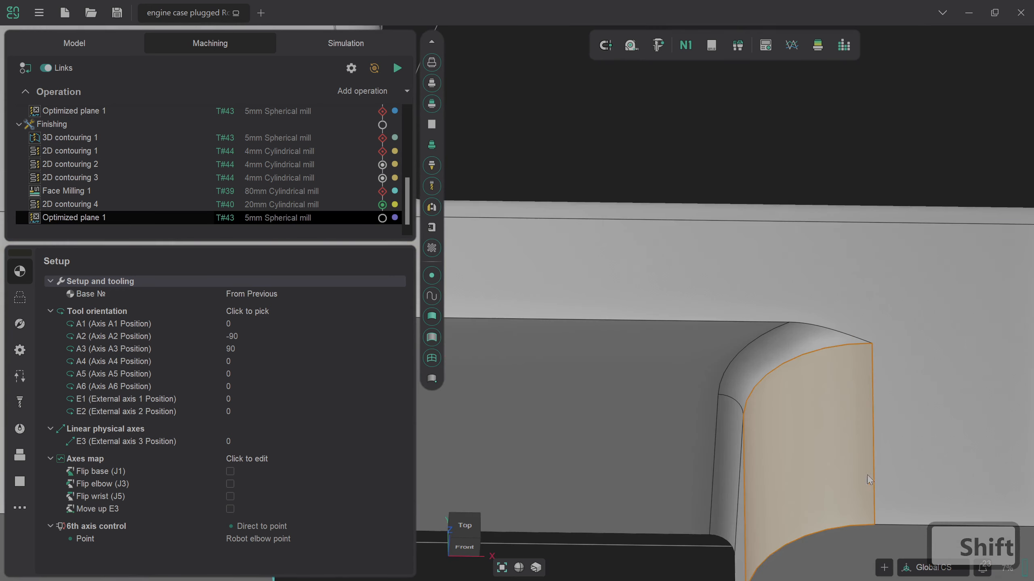
pyautogui.keyDown('shift'); pyautogui.click(791, 439); pyautogui.keyUp('shift')
pyautogui.keyDown('shift'); pyautogui.scroll(-5, 687, 439); pyautogui.keyUp('shift')
pyautogui.keyDown('shift'); pyautogui.scroll(5, 892, 469); pyautogui.keyUp('shift')
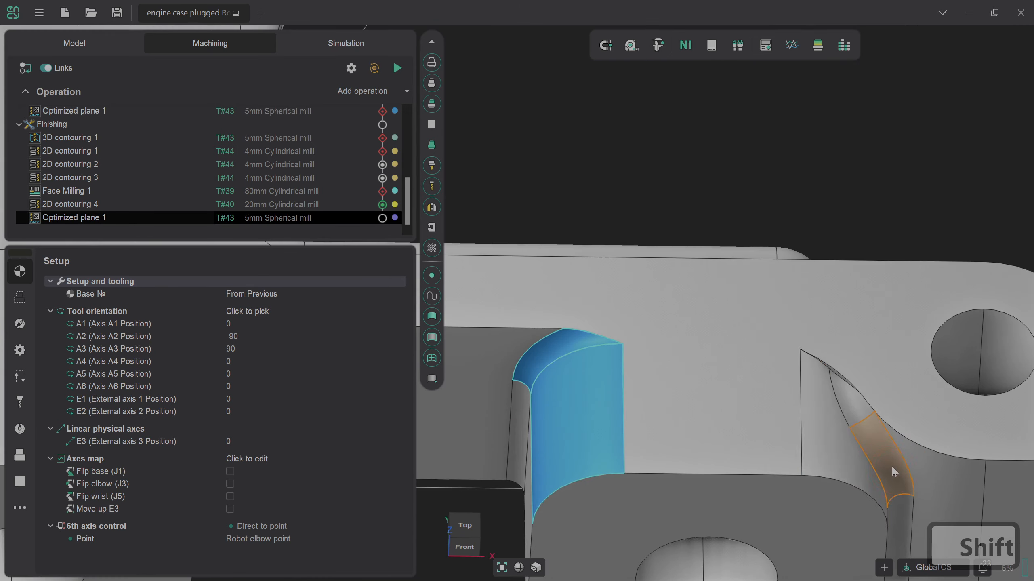
pyautogui.keyDown('shift'); pyautogui.click(845, 464); pyautogui.keyUp('shift')
pyautogui.keyDown('shift'); pyautogui.scroll(-5, 852, 410); pyautogui.keyUp('shift')
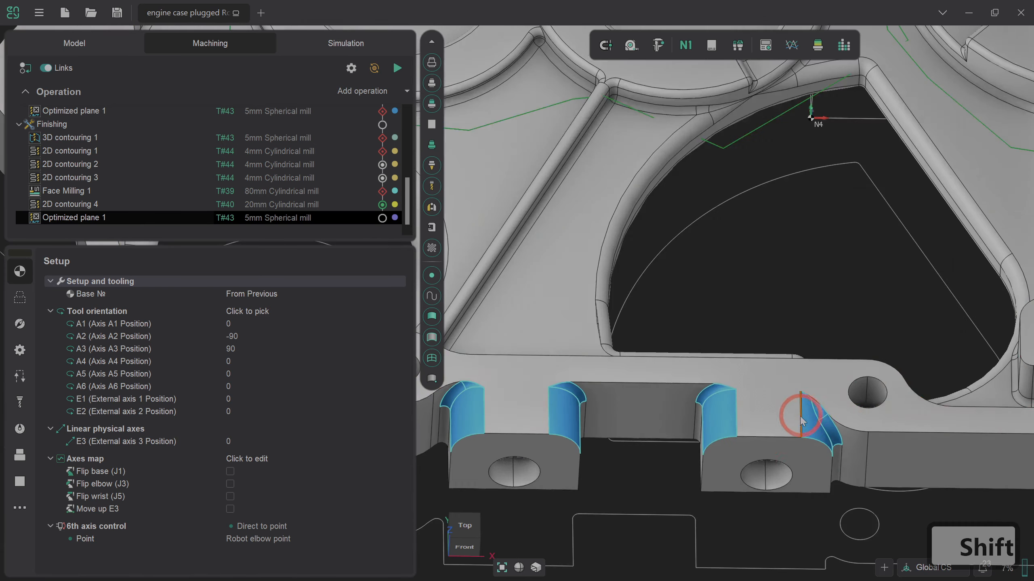
# Step: Add the outer cylindrical face and surrounding fillet of the round front boss to the selection
pyautogui.keyDown('shift'); pyautogui.scroll(5, 917, 457); pyautogui.keyUp('shift')
pyautogui.keyDown('shift'); pyautogui.click(882, 419); pyautogui.keyUp('shift')
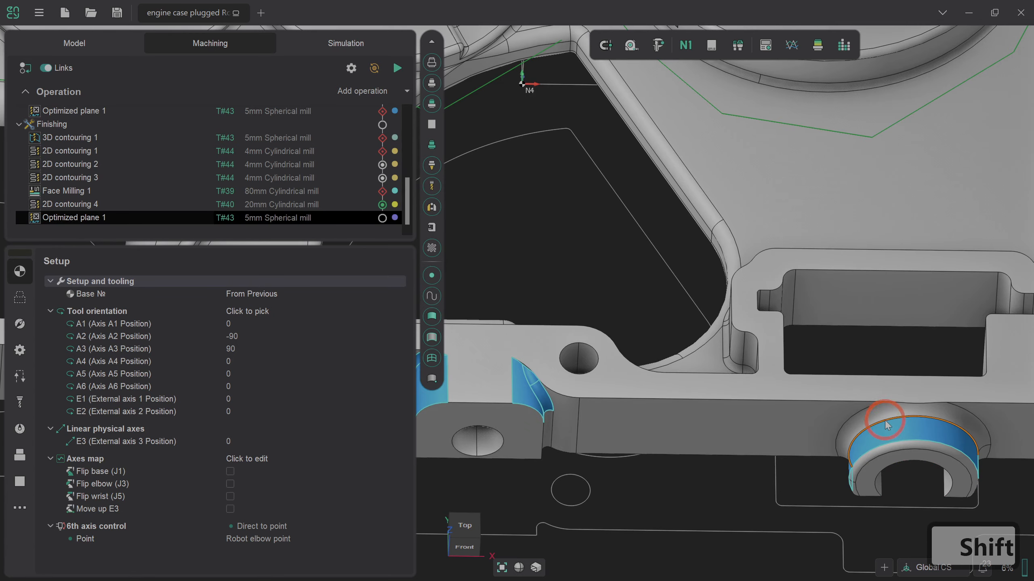
pyautogui.keyDown('shift'); pyautogui.scroll(-5, 882, 419); pyautogui.keyUp('shift')
# Step: Add the rounded top face of the narrow front rib and the small fillet faces at its base to the selection
pyautogui.keyDown('shift'); pyautogui.scroll(4, 791, 458); pyautogui.keyUp('shift')
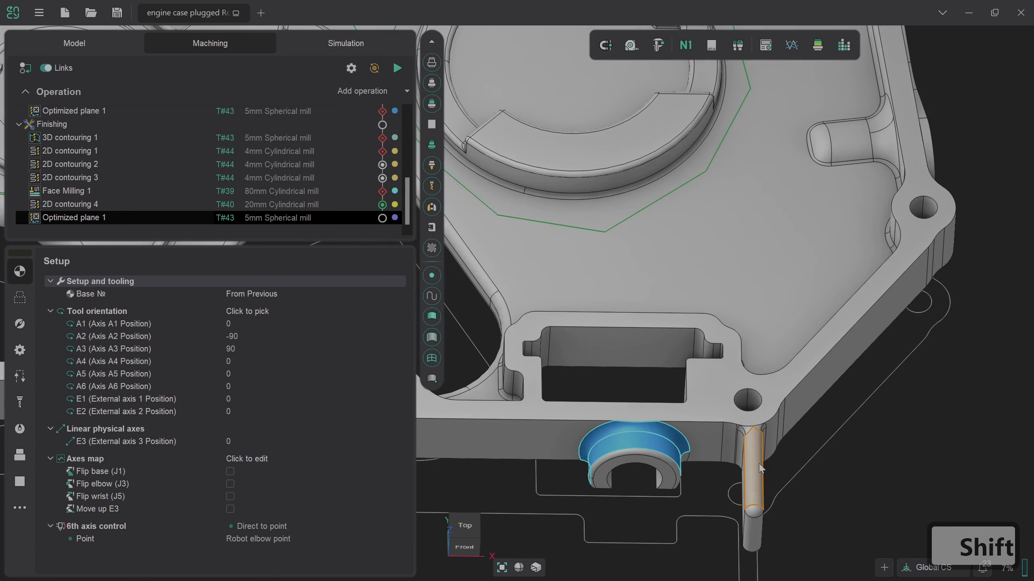
pyautogui.keyDown('shift'); pyautogui.click(751, 505); pyautogui.keyUp('shift')
pyautogui.keyDown('shift'); pyautogui.scroll(5, 752, 432); pyautogui.keyUp('shift')
pyautogui.keyDown('shift'); pyautogui.scroll(2, 749, 428); pyautogui.keyUp('shift')
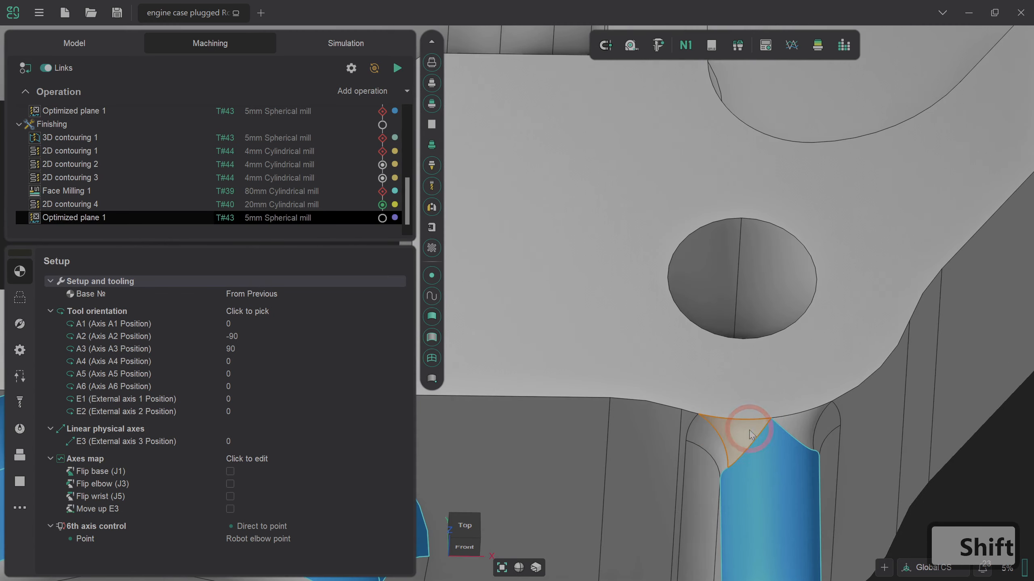
pyautogui.keyDown('shift'); pyautogui.click(743, 436); pyautogui.keyUp('shift')
pyautogui.keyDown('shift'); pyautogui.click(710, 441); pyautogui.keyUp('shift')
pyautogui.keyDown('shift'); pyautogui.click(802, 428); pyautogui.keyUp('shift')
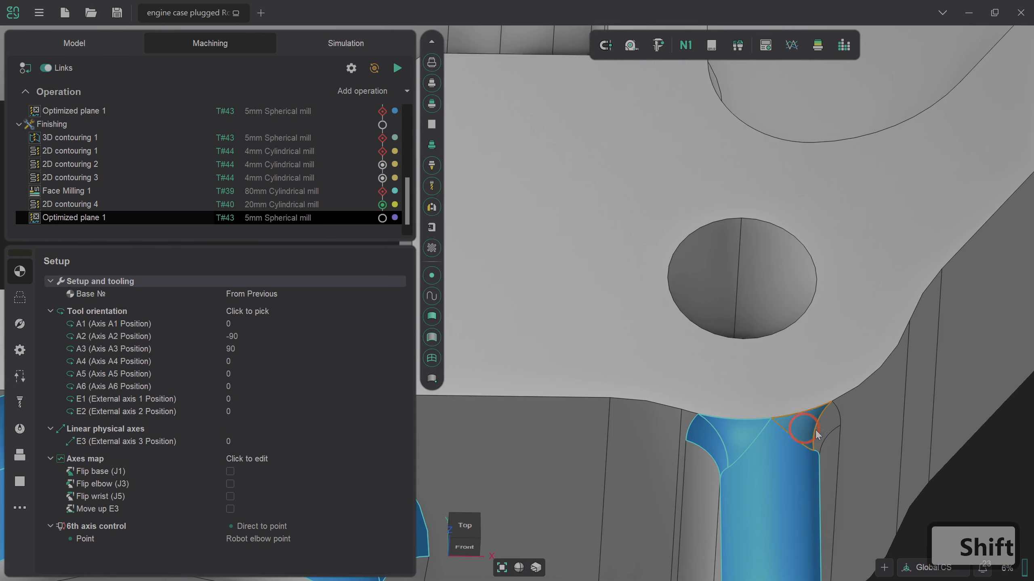
pyautogui.keyDown('shift'); pyautogui.scroll(-8, 809, 431); pyautogui.keyUp('shift')
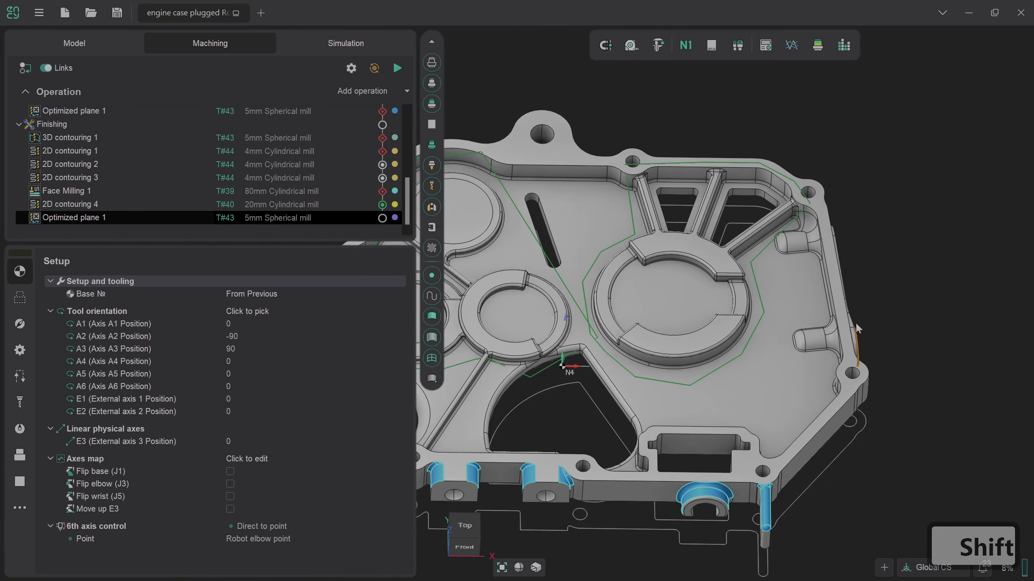
pyautogui.keyDown('shift'); pyautogui.moveTo(860, 336); pyautogui.dragTo(855, 360, button='middle'); pyautogui.keyUp('shift')
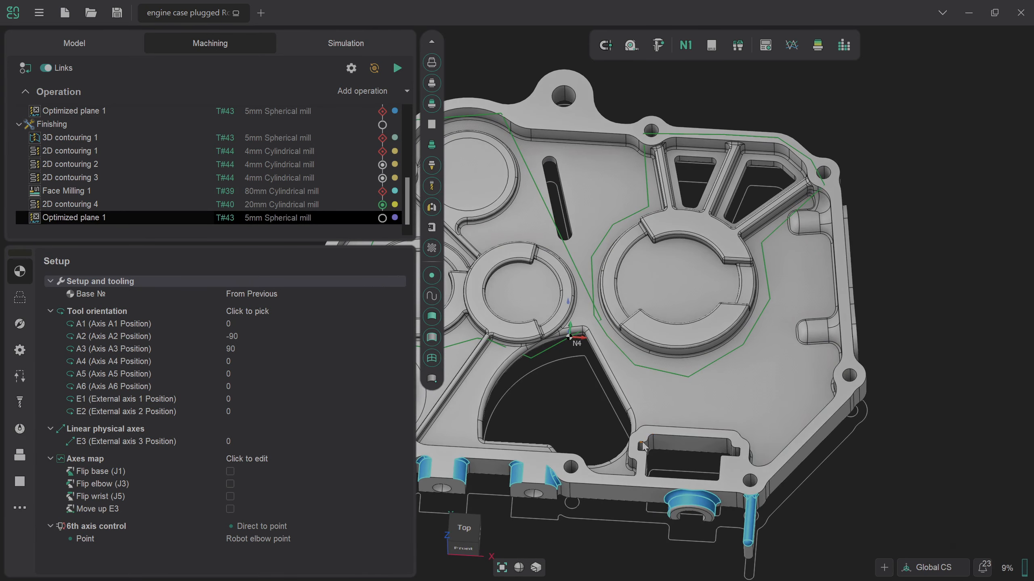
# Step: Add the selected lug, boss and rib faces to the Optimized plane operation's job assignment
pyautogui.click(28, 303)
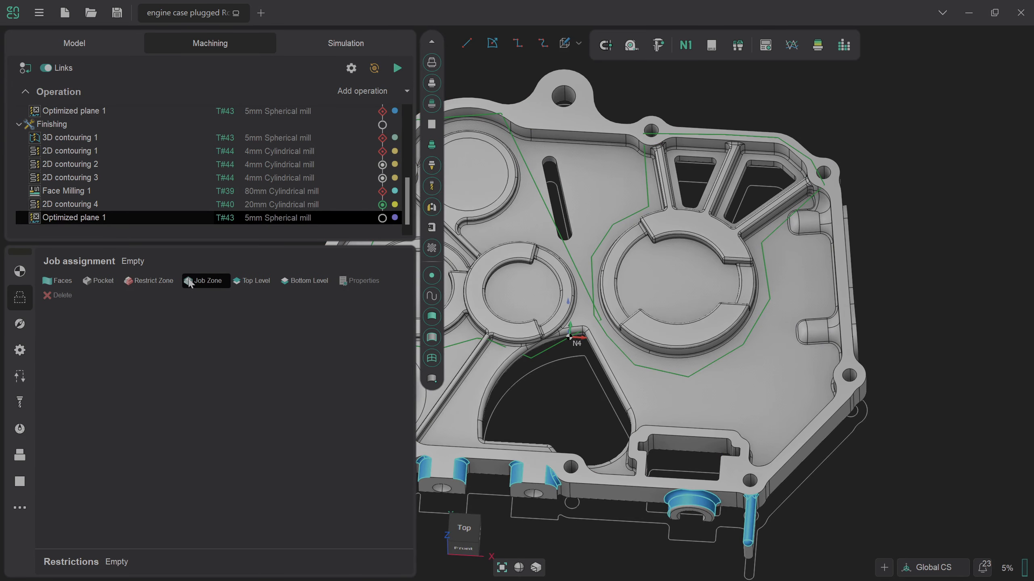
pyautogui.click(53, 280)
pyautogui.scroll(-3, 699, 432)
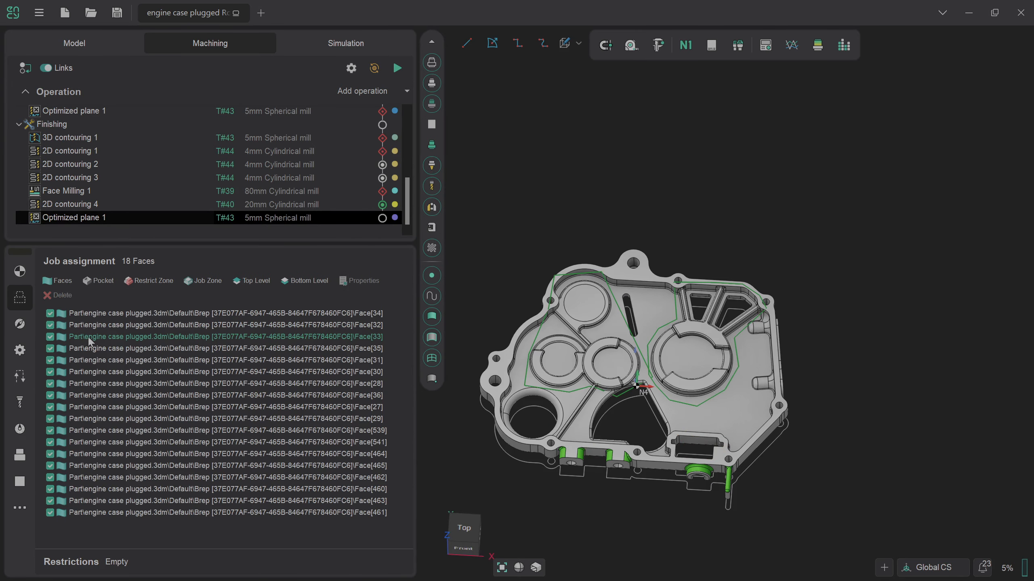
pyautogui.scroll(3, 617, 391)
# Step: Review the strategy and machining parameters, set the 6th axis control to Fixed vector, and calculate the Optimized plane toolpath
pyautogui.click(33, 337)
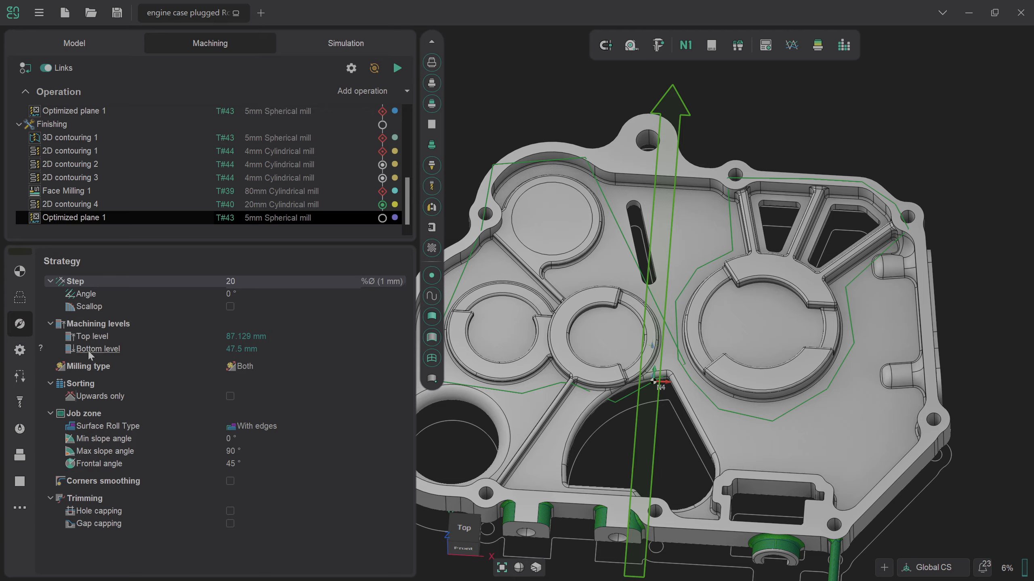
pyautogui.click(29, 350)
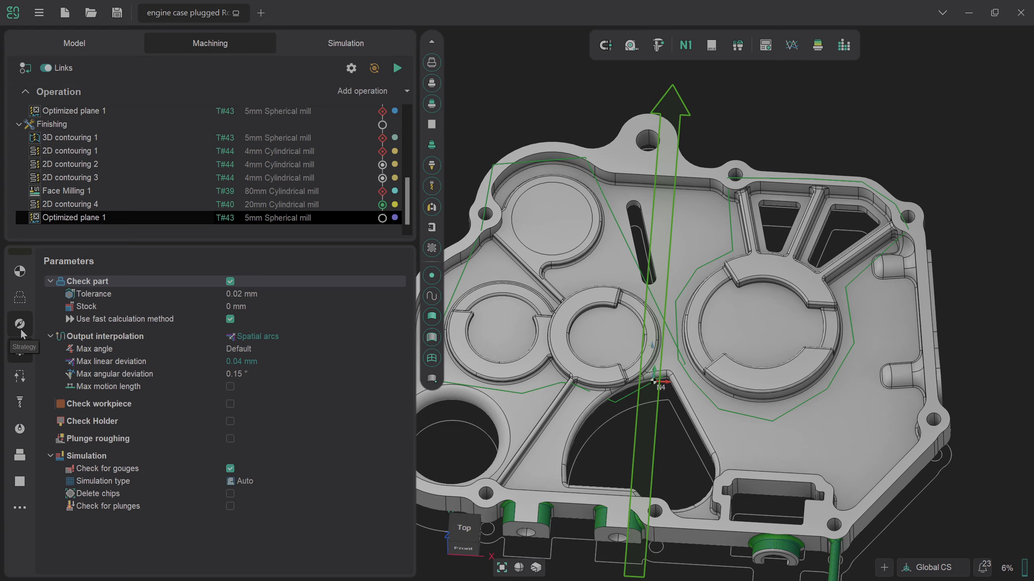
pyautogui.click(19, 282)
pyautogui.click(278, 526)
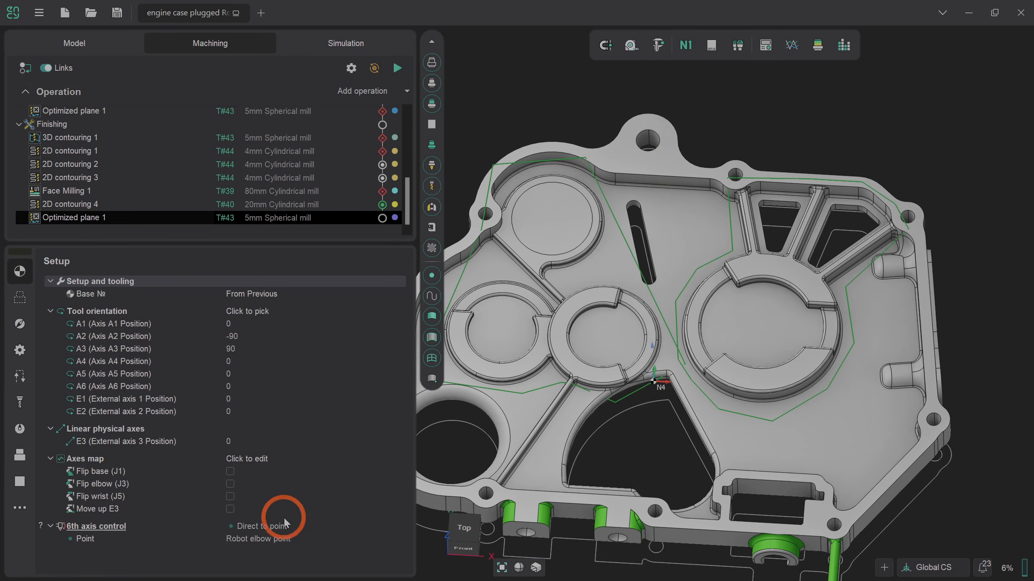
pyautogui.click(400, 526)
pyautogui.click(305, 549)
pyautogui.click(397, 69)
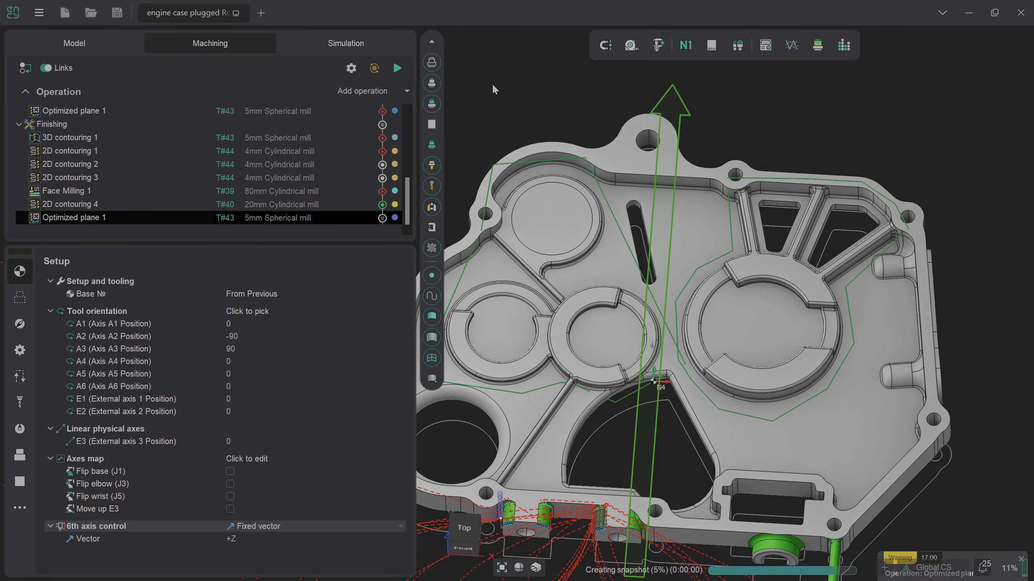
# Step: Build the A6 collision map and graph in the redundant axes optimizer, and update the toolpath with them
pyautogui.click(252, 459)
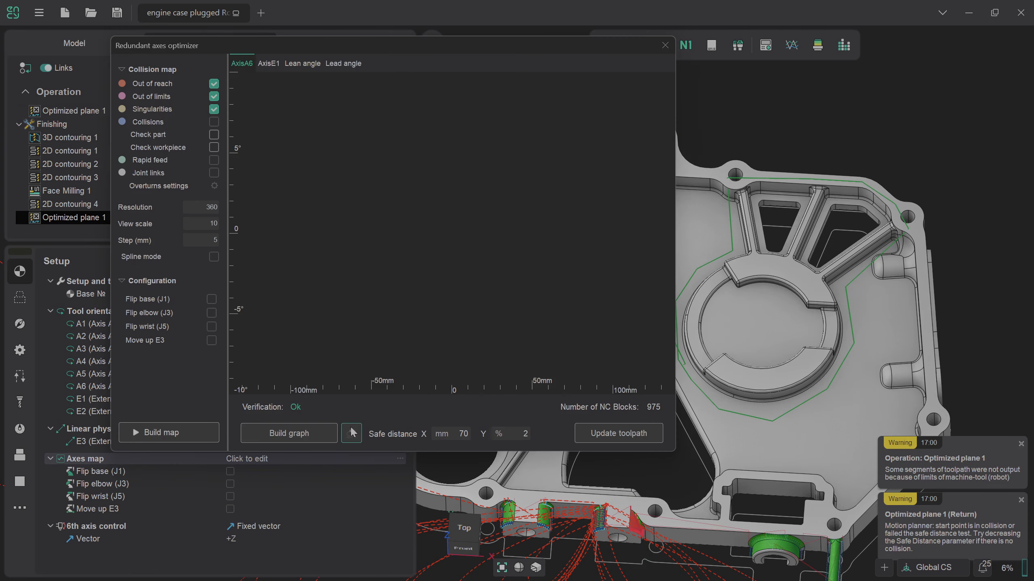
pyautogui.click(182, 431)
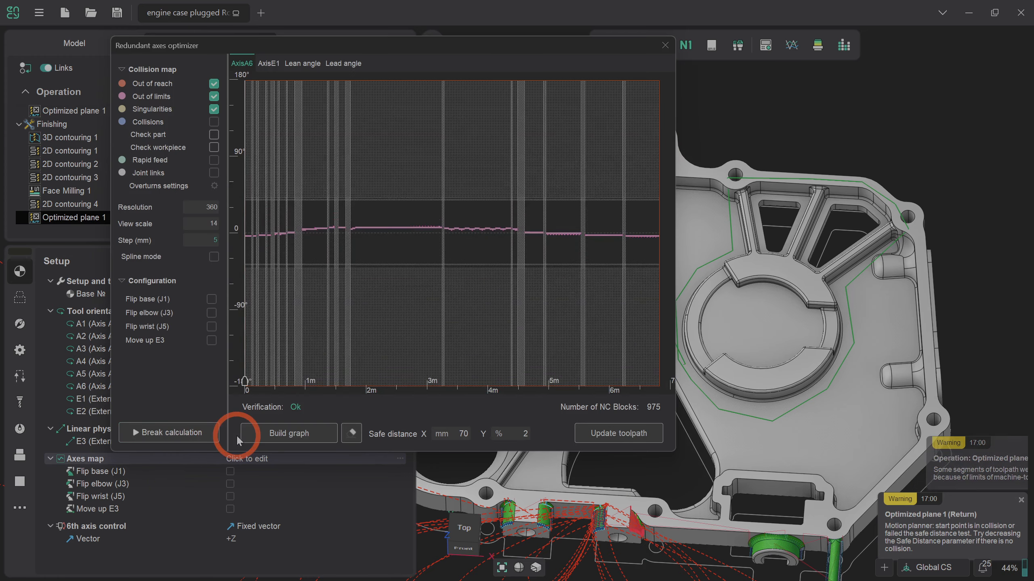
pyautogui.click(283, 436)
pyautogui.click(613, 429)
pyautogui.click(622, 234)
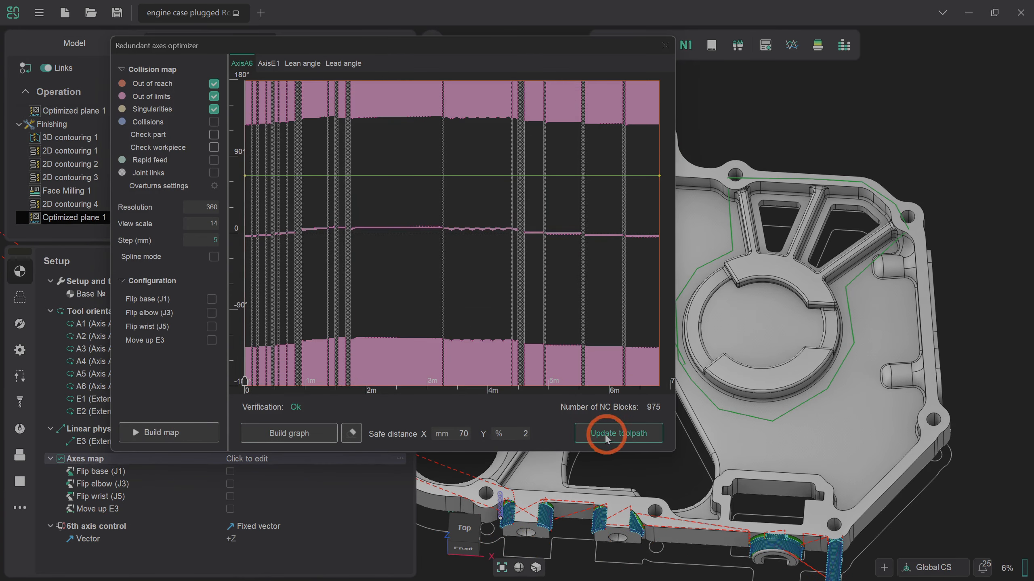
pyautogui.click(665, 46)
# Step: Examine the toolpath on the front-edge lugs and the narrow raised pad along the case's outer side wall
pyautogui.click(808, 401)
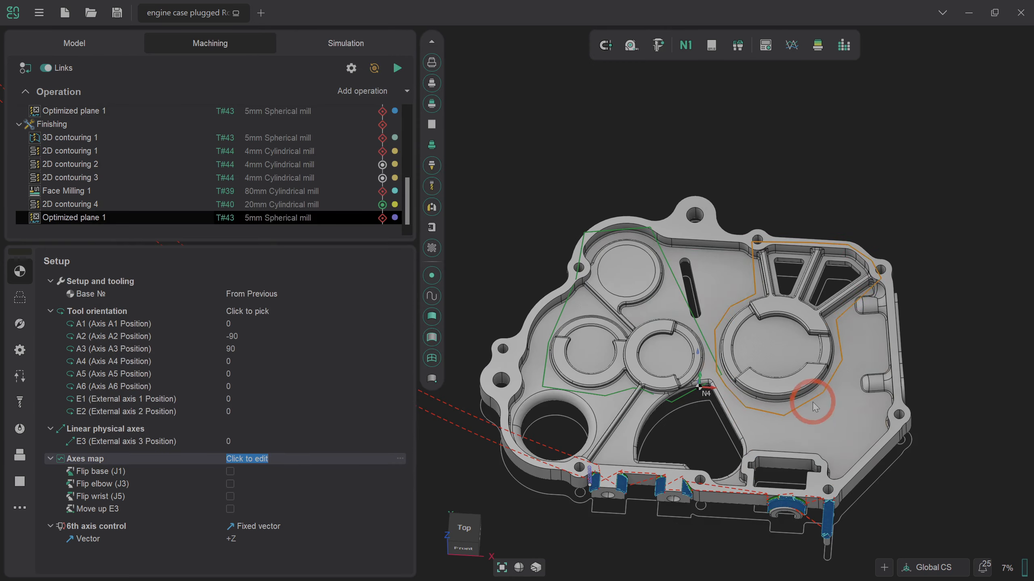
pyautogui.scroll(5, 624, 514)
pyautogui.moveTo(624, 514); pyautogui.dragTo(554, 448, button='right')
pyautogui.scroll(-3, 555, 463)
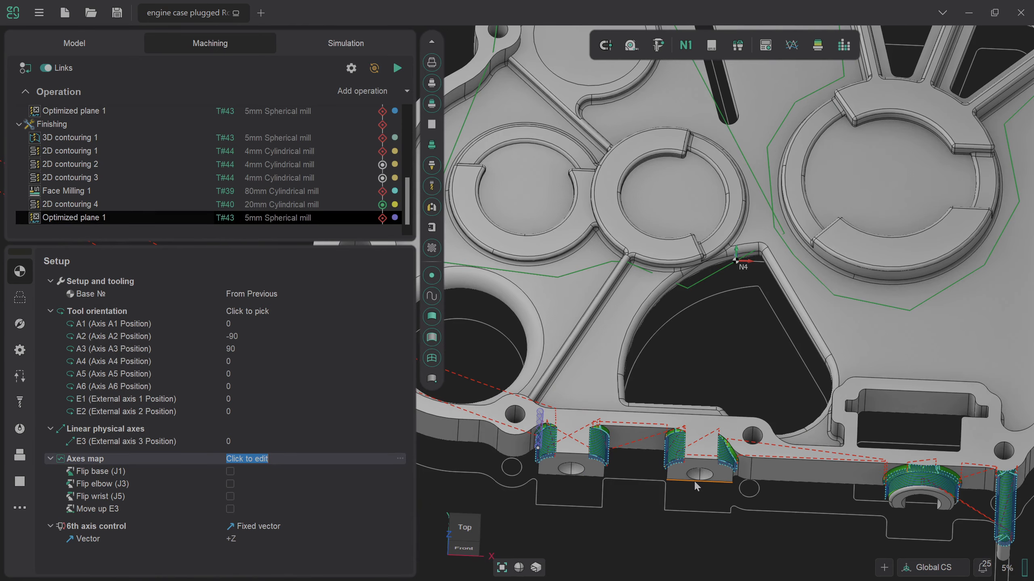
pyautogui.scroll(-5, 464, 395)
pyautogui.scroll(7, 717, 331)
pyautogui.moveTo(716, 330); pyautogui.dragTo(669, 312, button='right')
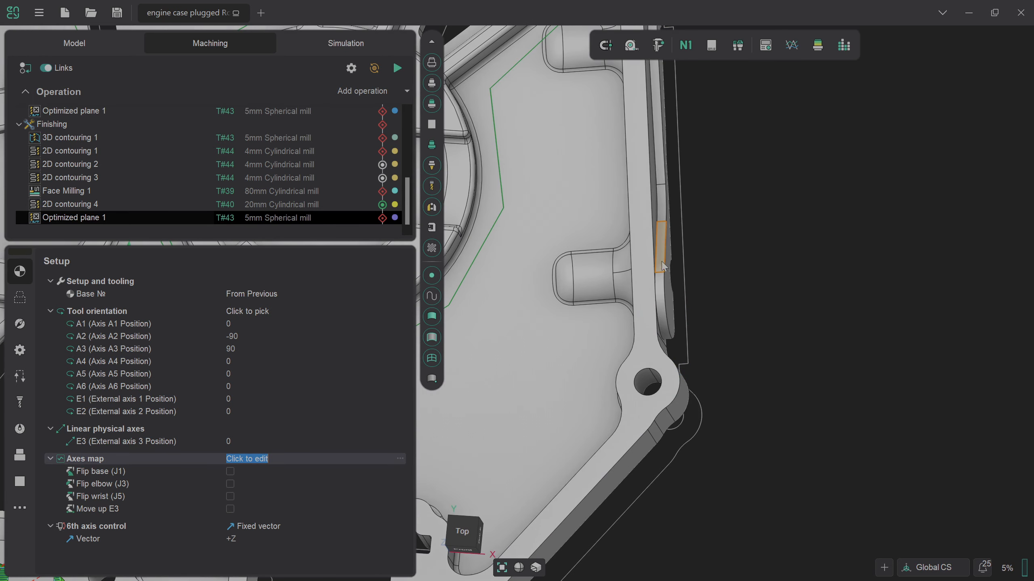
pyautogui.scroll(-5, 693, 277)
pyautogui.scroll(8, 667, 117)
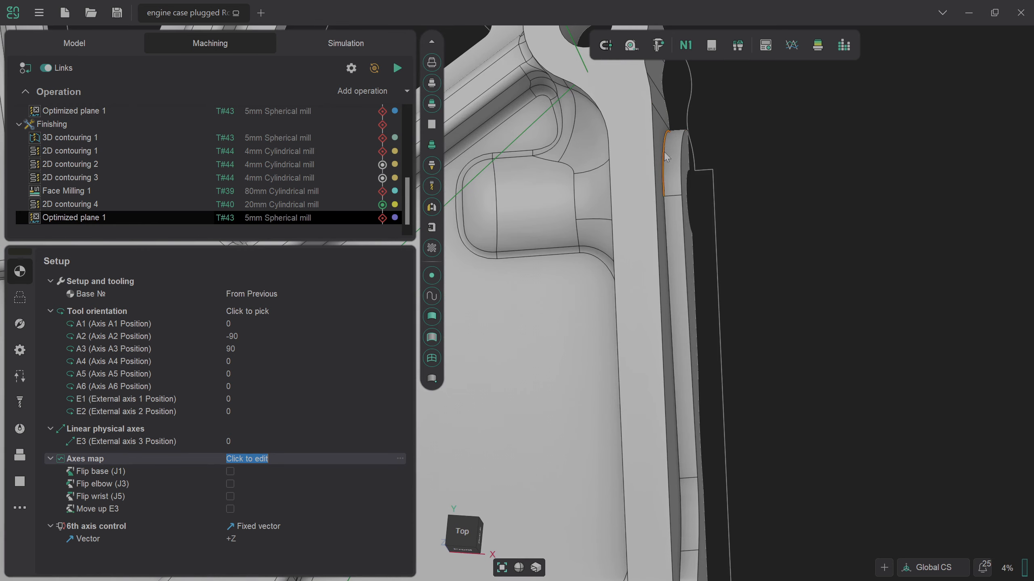
pyautogui.scroll(-4, 677, 313)
# Step: Select the chain of narrow upper faces on the side wall's raised pad and add them to the Optimized plane job
pyautogui.click(677, 310)
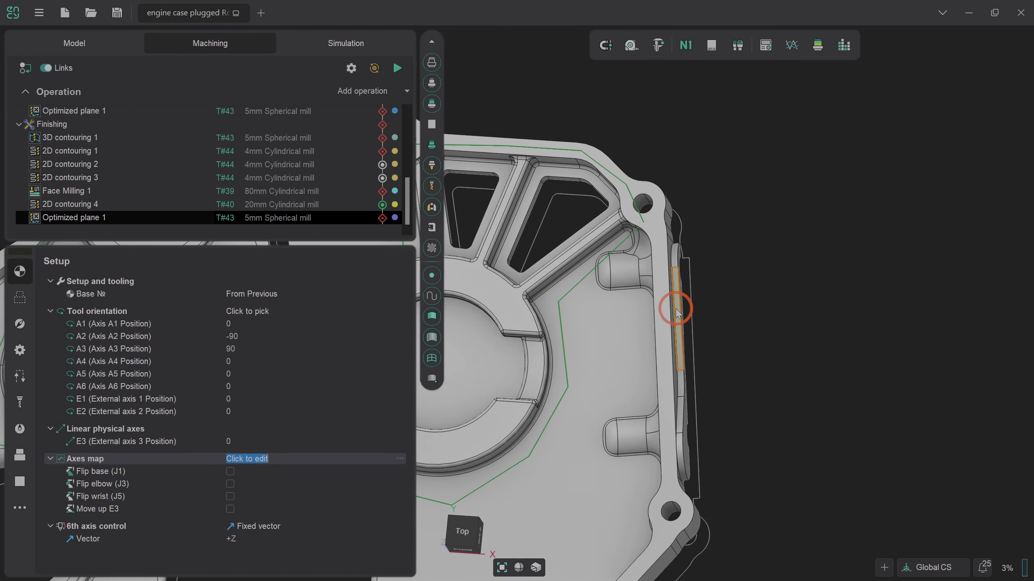
pyautogui.scroll(3, 684, 384)
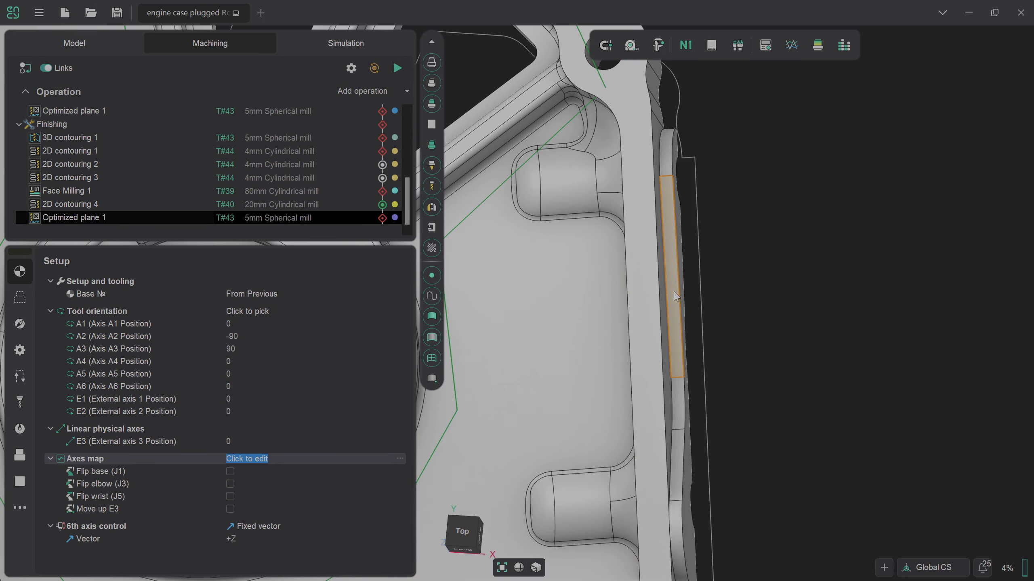
pyautogui.click(672, 260)
pyautogui.keyDown('shift'); pyautogui.click(667, 158); pyautogui.keyUp('shift')
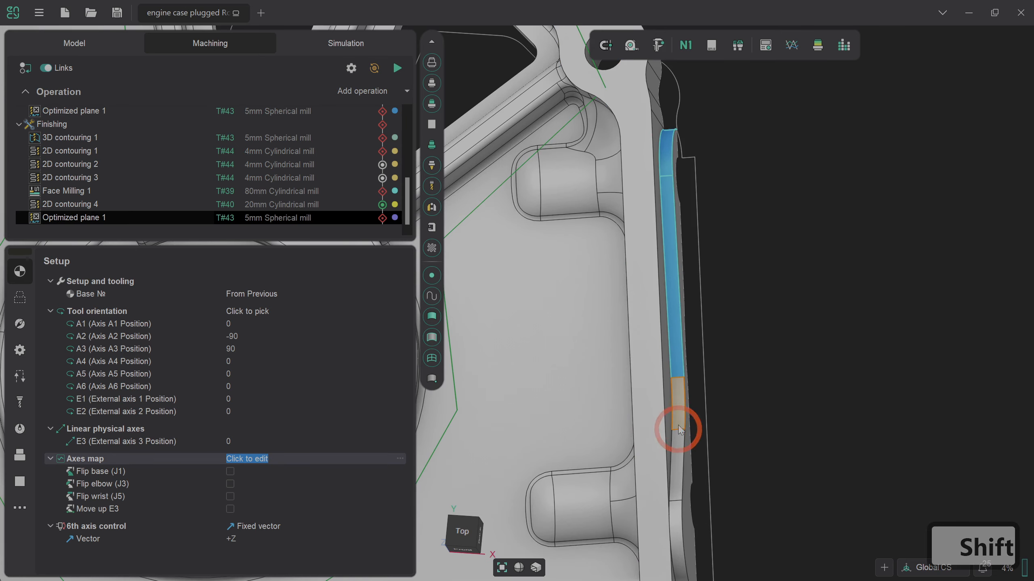
pyautogui.keyDown('shift'); pyautogui.click(676, 444); pyautogui.keyUp('shift')
pyautogui.scroll(-5, 687, 447)
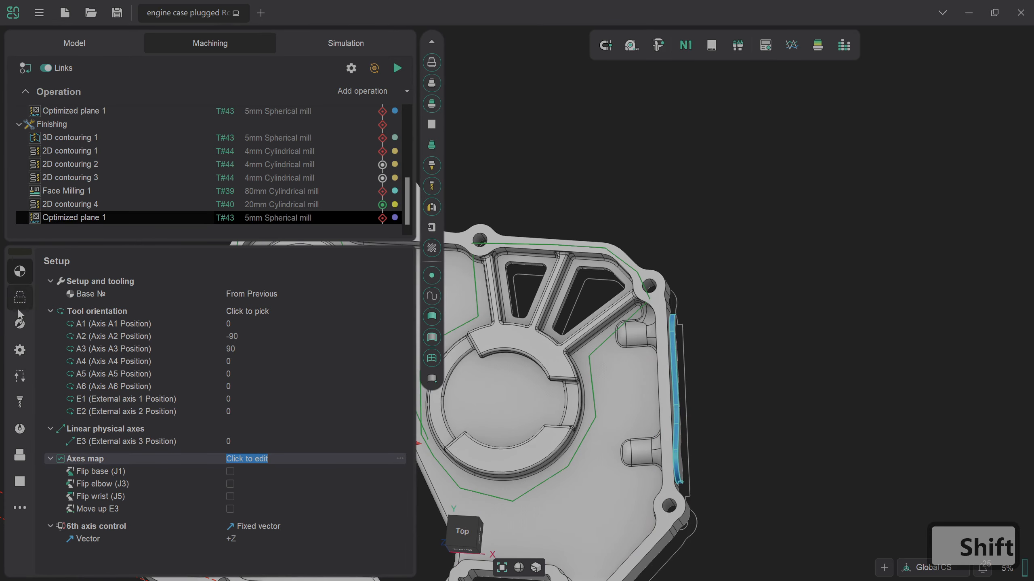
pyautogui.click(19, 297)
pyautogui.click(57, 281)
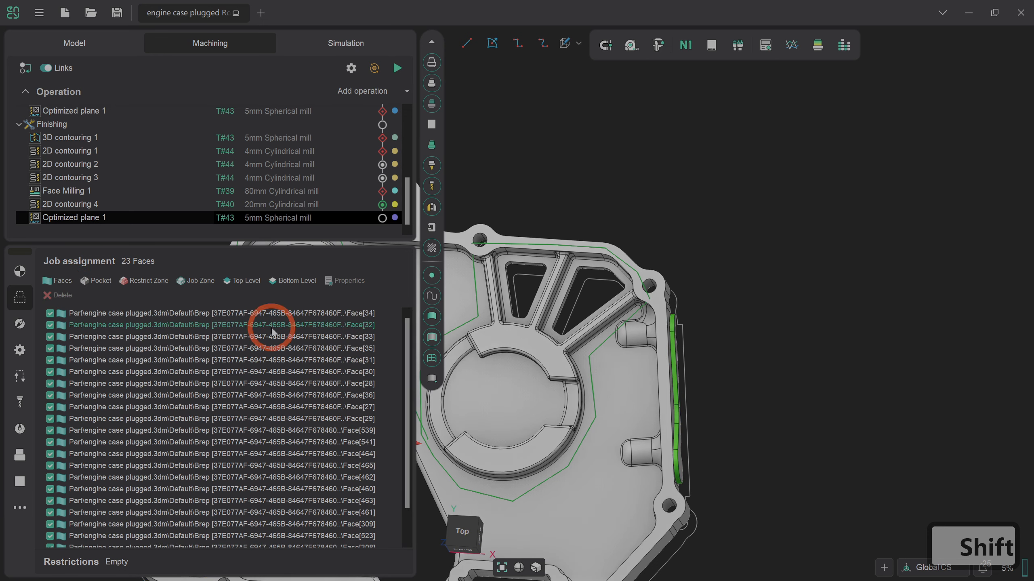
# Step: Recalculate the Optimized plane toolpath and check its passes along the side wall's raised pad
pyautogui.click(397, 68)
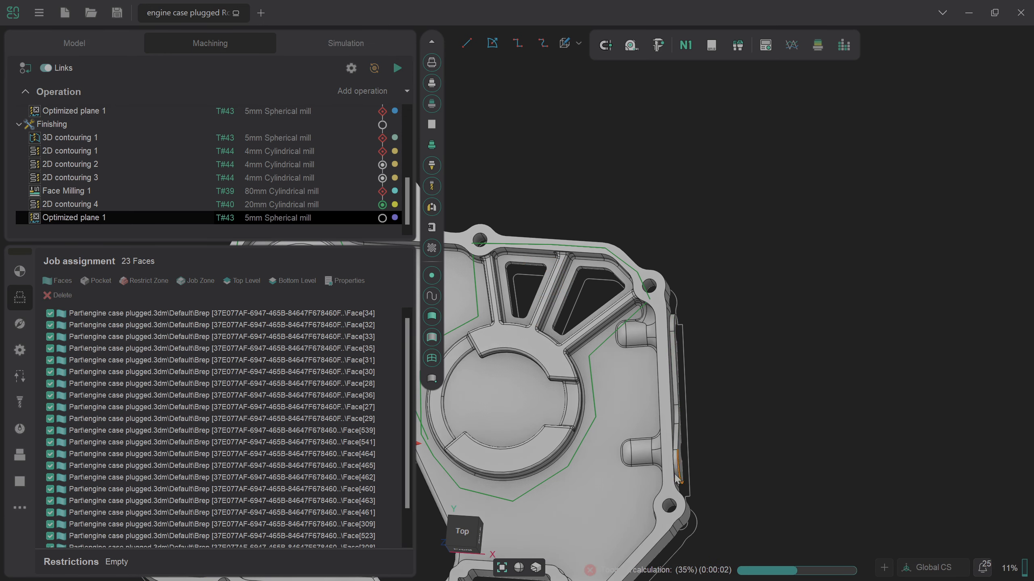
pyautogui.scroll(8, 680, 471)
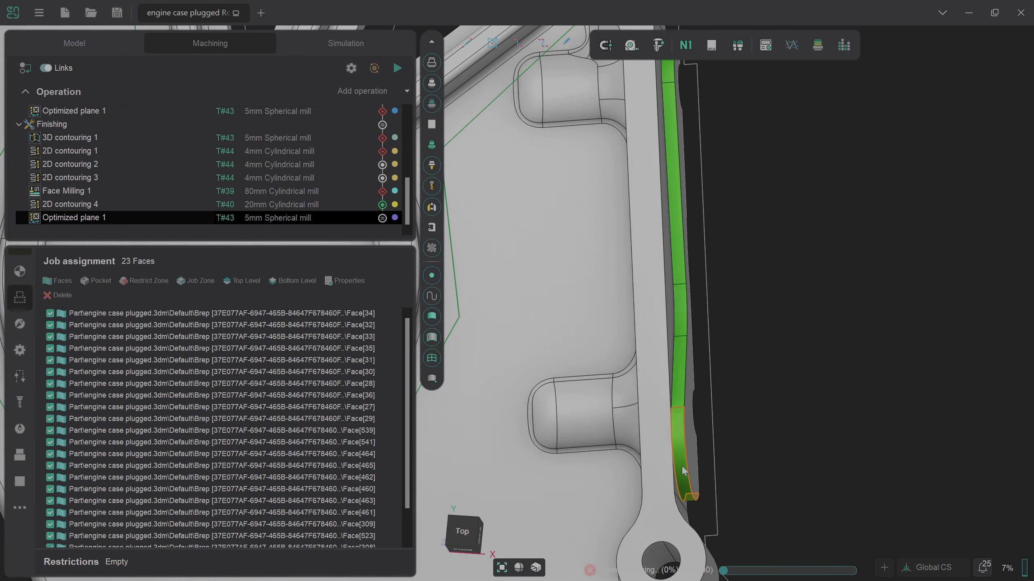
pyautogui.scroll(-3, 716, 437)
pyautogui.moveTo(714, 433); pyautogui.dragTo(719, 431, button='middle')
pyautogui.scroll(-2, 720, 433)
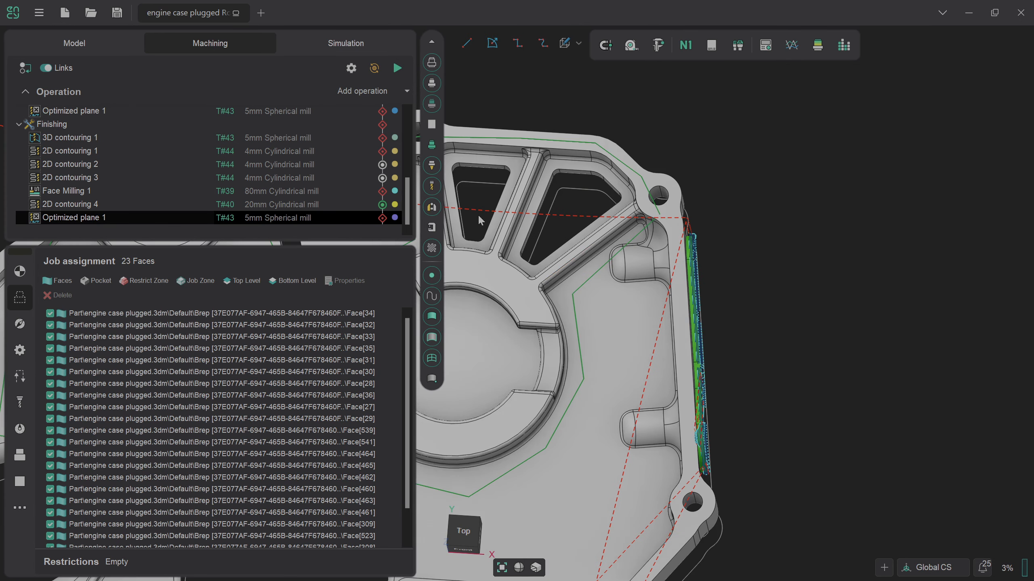
# Step: Simulate the finishing Optimized plane 1 operation on the case in the milling cell
pyautogui.click(309, 41)
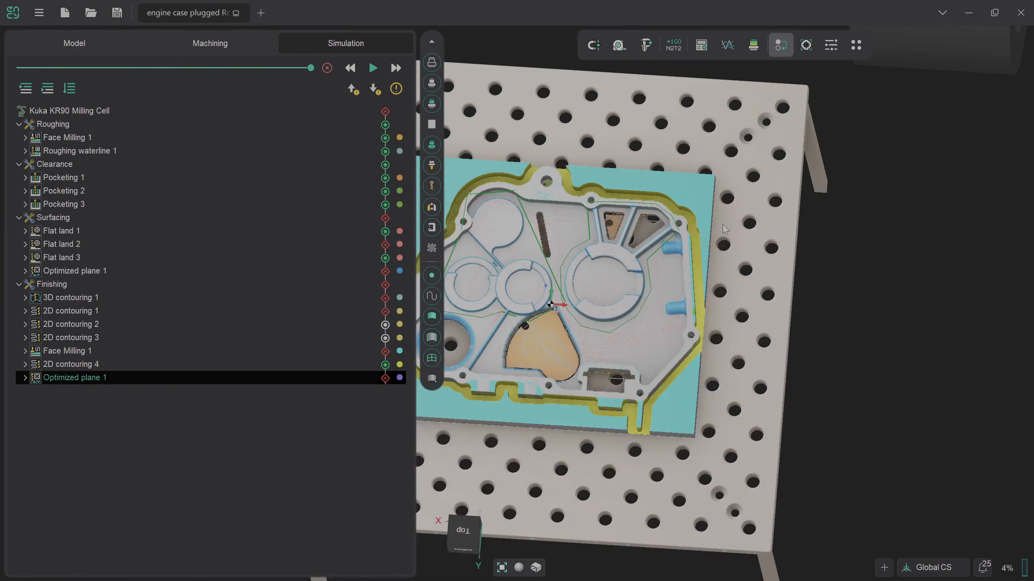
pyautogui.scroll(-2, 687, 331)
pyautogui.scroll(4, 585, 270)
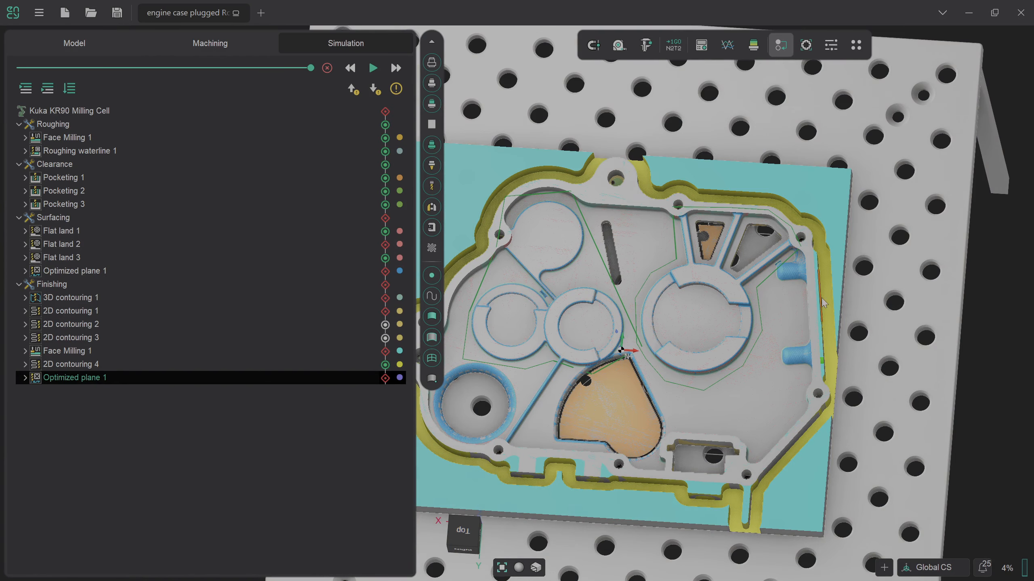
pyautogui.click(374, 68)
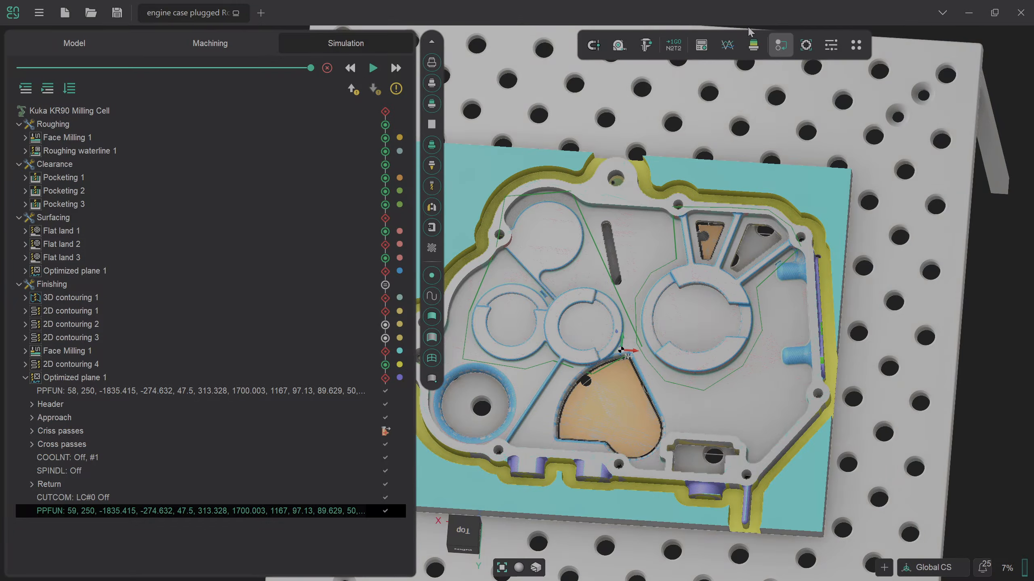
# Step: Compare the simulated result with the part and examine the deviation colours around the side wall's pad and the front edge
pyautogui.click(753, 45)
pyautogui.scroll(5, 864, 276)
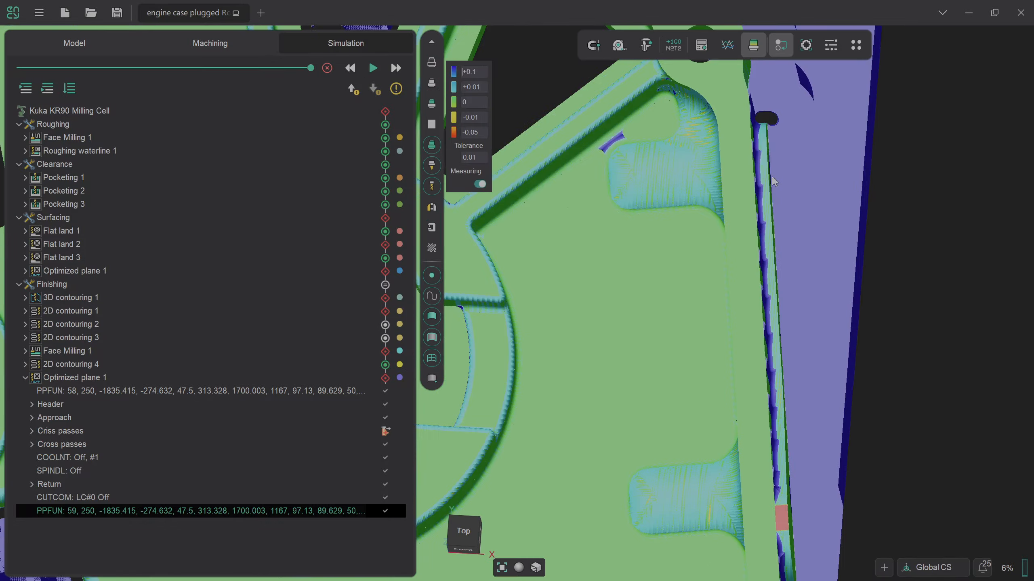
pyautogui.scroll(3, 772, 179)
pyautogui.moveTo(749, 181)
pyautogui.mouseDown(button='middle')
pyautogui.moveTo(720, 171)
pyautogui.moveTo(738, 169)
pyautogui.mouseUp(button='middle')
pyautogui.scroll(-3, 748, 116)
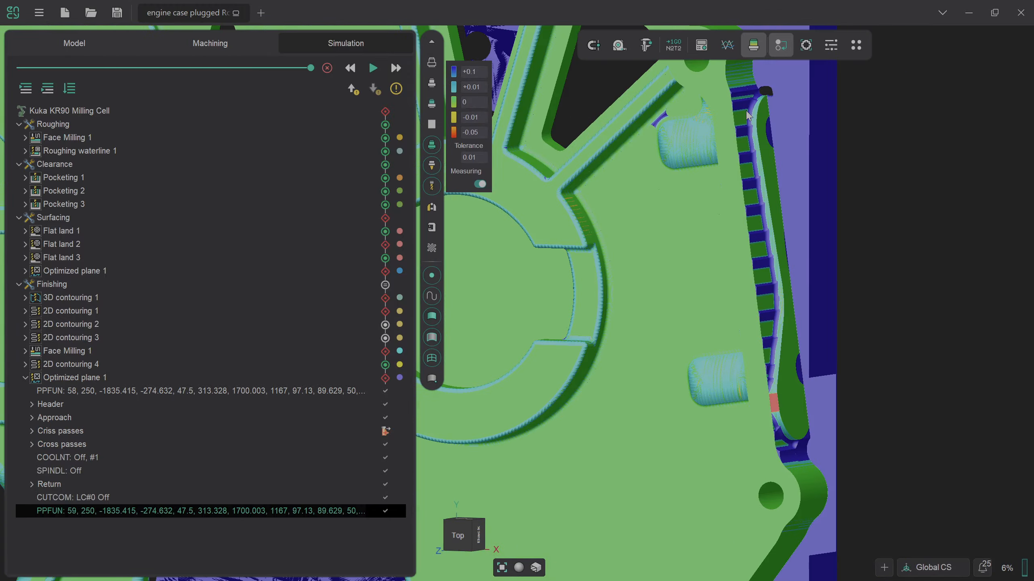
pyautogui.scroll(-3, 748, 116)
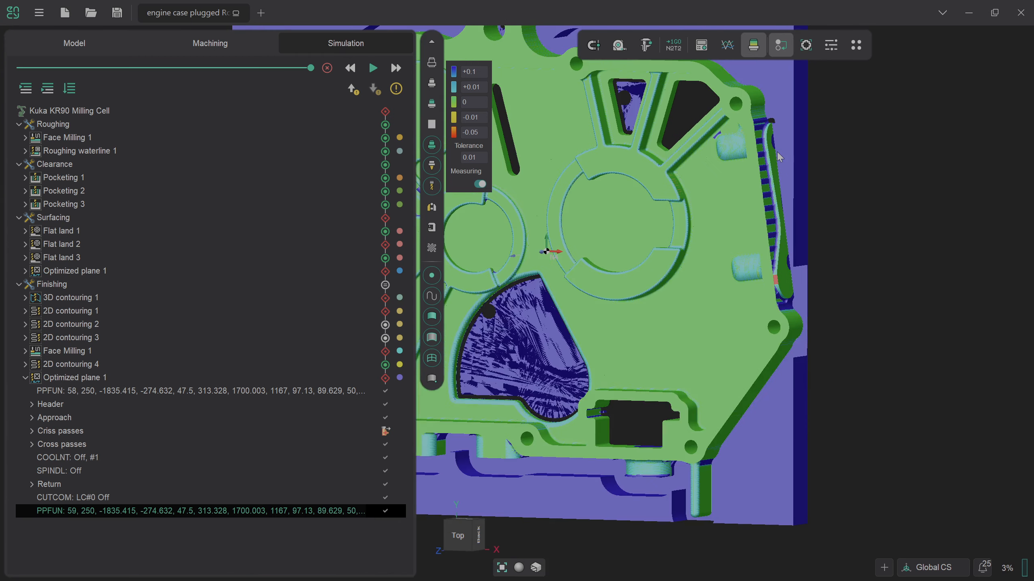
pyautogui.scroll(3, 755, 128)
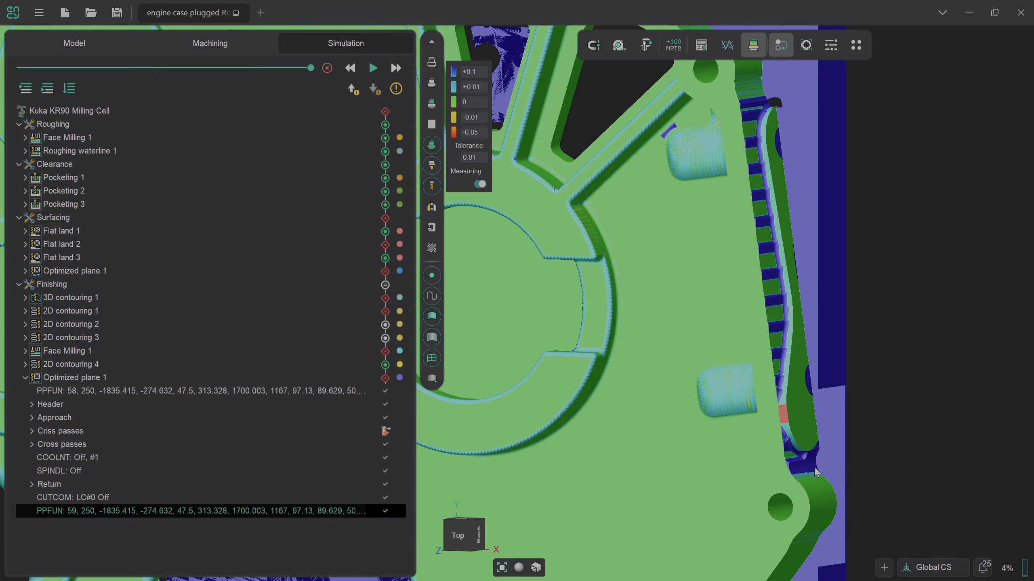
pyautogui.scroll(-5, 858, 403)
pyautogui.scroll(5, 702, 528)
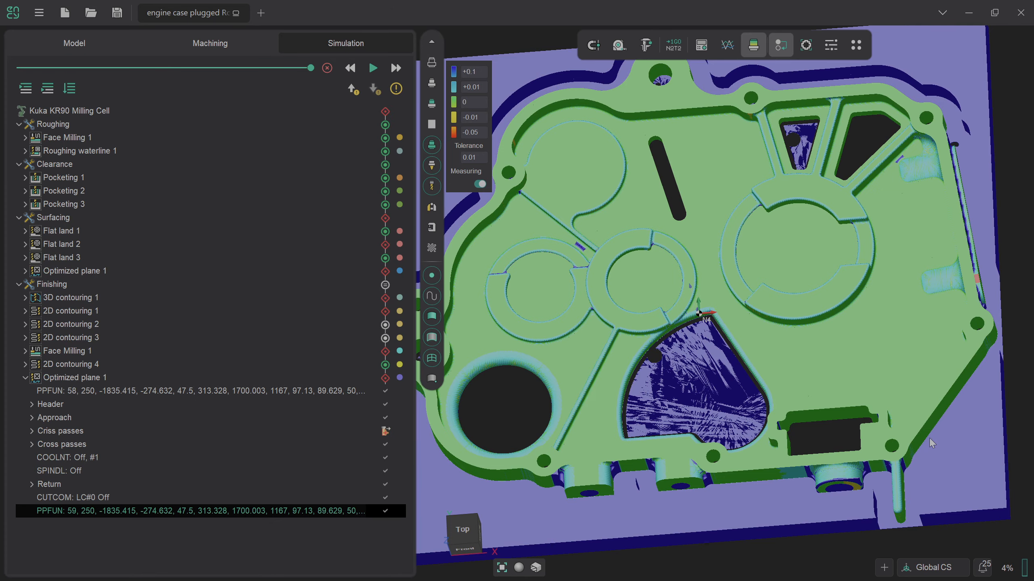
pyautogui.scroll(-2, 902, 449)
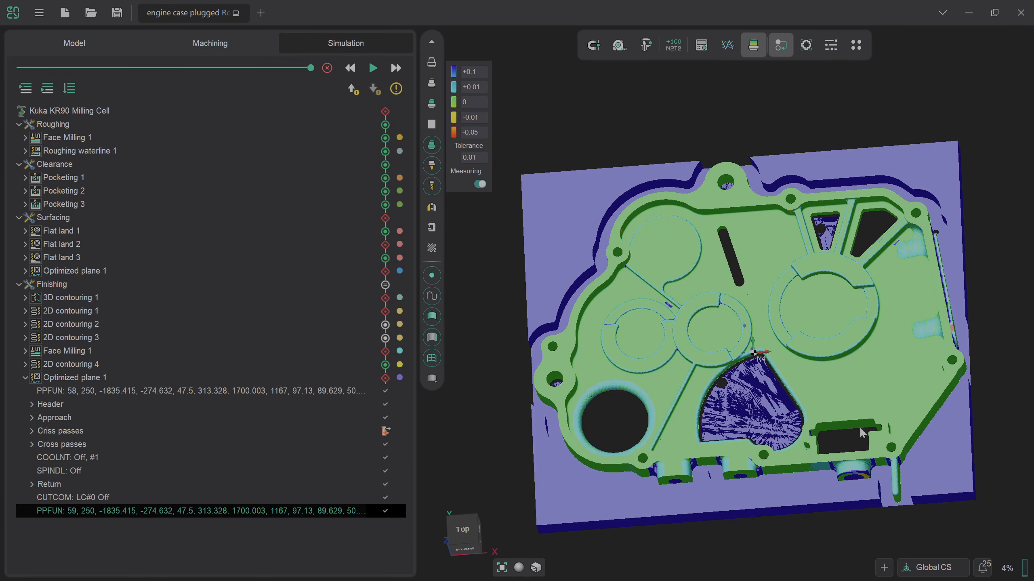
# Step: Add a 3D contouring operation after Optimized plane 1 in the Finishing group
pyautogui.click(270, 46)
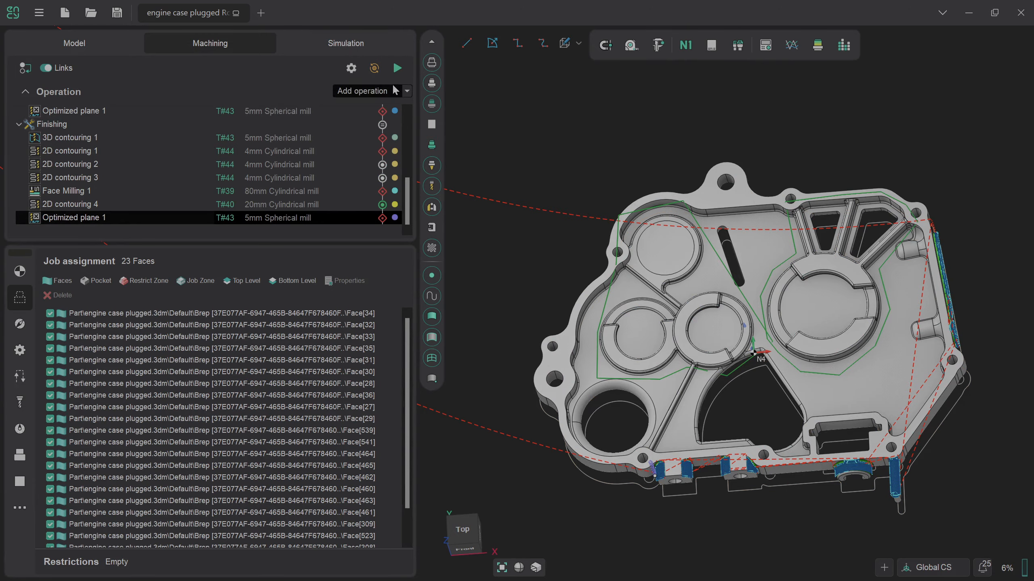
pyautogui.click(406, 91)
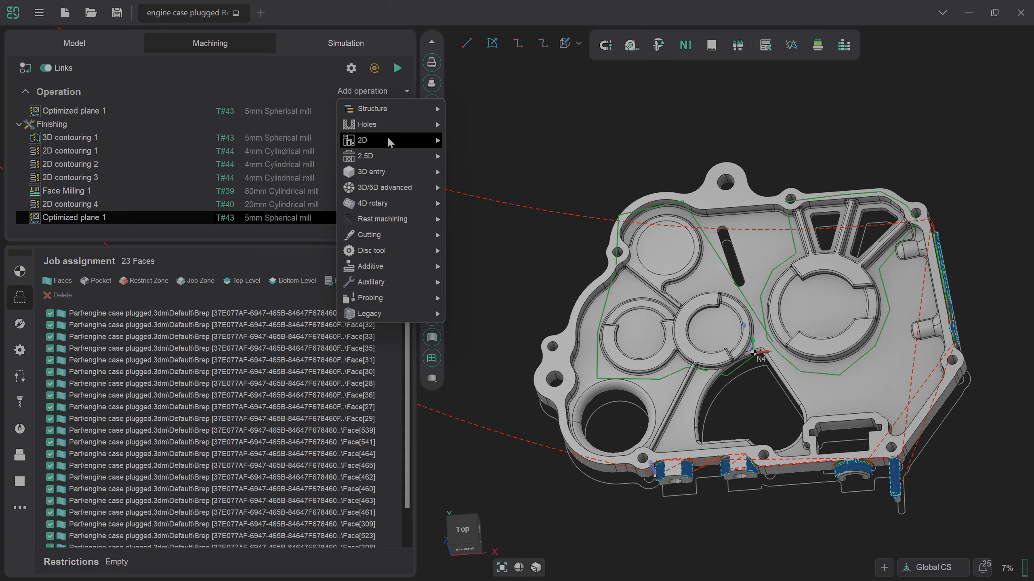
pyautogui.moveTo(396, 139)
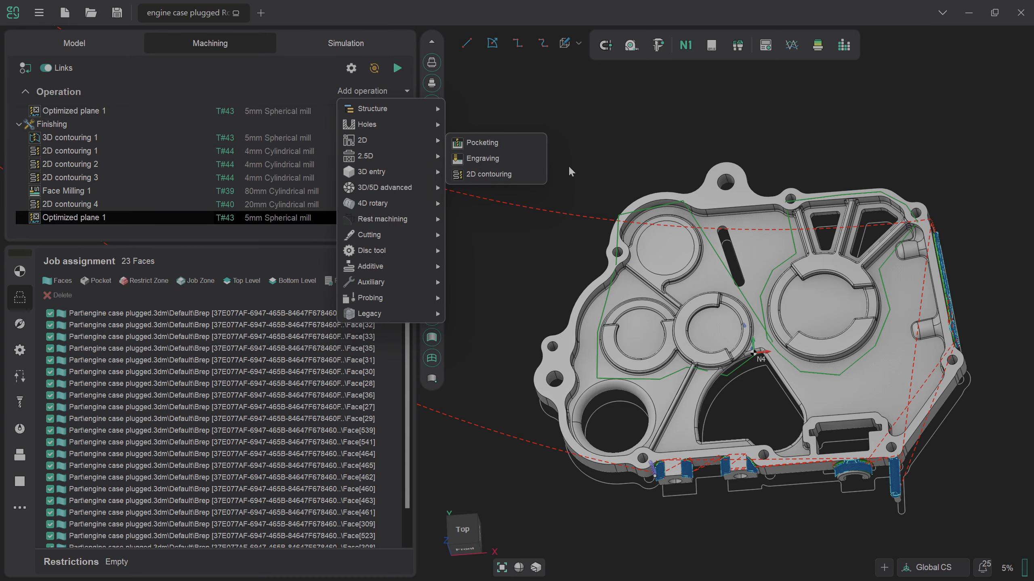
pyautogui.moveTo(386, 171)
pyautogui.click(505, 301)
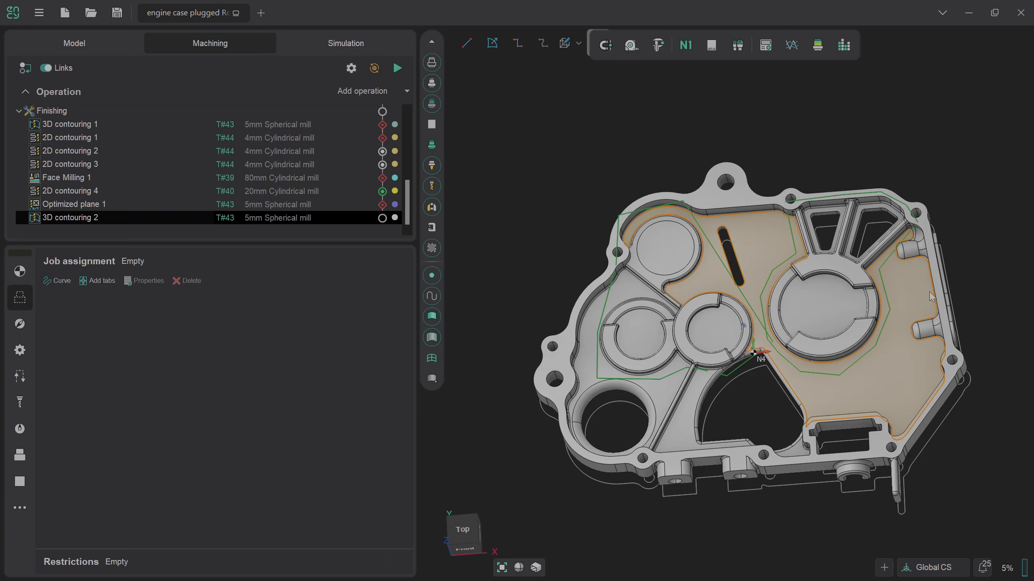
# Step: Select the connected edges at the base of the side wall's raised pad, from its upper arc down to the lower slanted edge
pyautogui.scroll(4, 969, 268)
pyautogui.moveTo(969, 268); pyautogui.dragTo(898, 306, button='middle')
pyautogui.scroll(-4, 899, 307)
pyautogui.scroll(6, 901, 311)
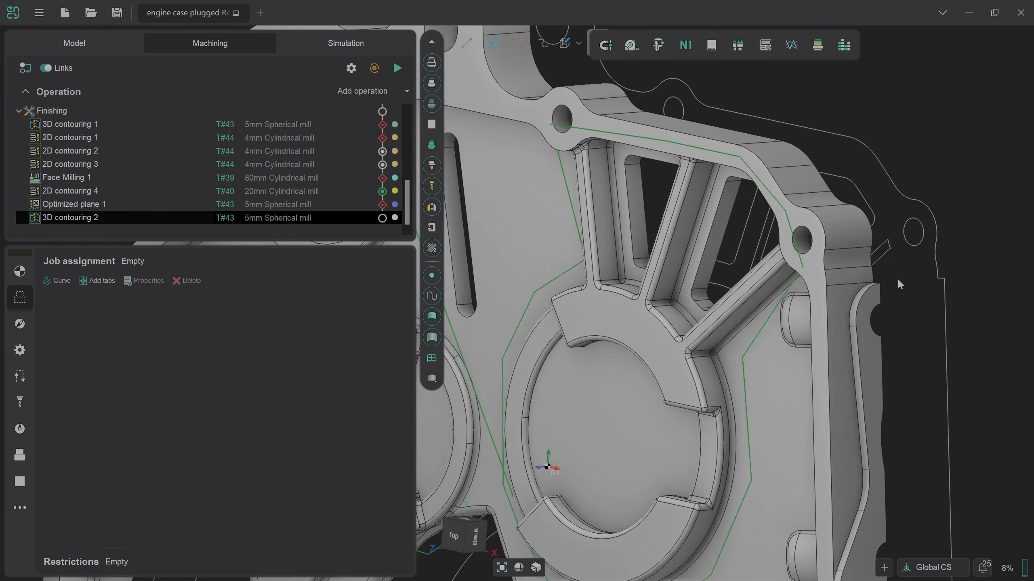
pyautogui.click(902, 288)
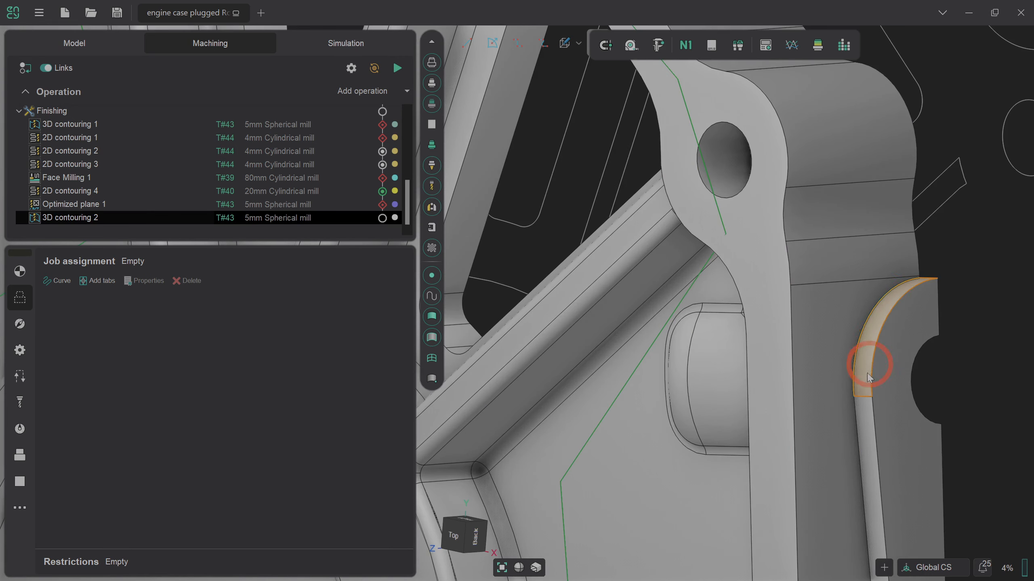
pyautogui.keyDown('shift'); pyautogui.click(857, 415); pyautogui.keyUp('shift')
pyautogui.scroll(-5, 857, 415)
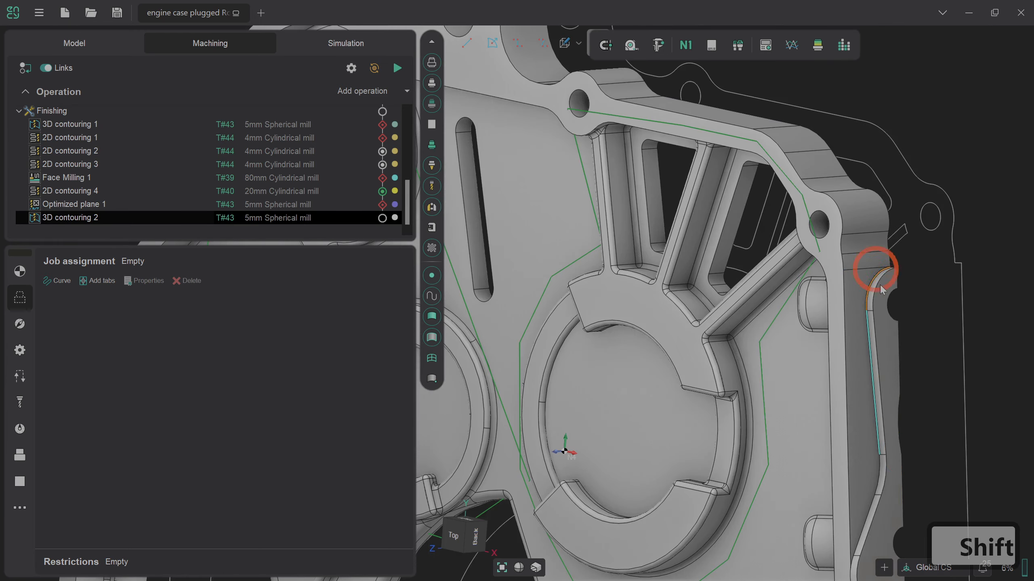
pyautogui.scroll(5, 872, 258)
pyautogui.keyDown('shift'); pyautogui.click(865, 478); pyautogui.keyUp('shift')
pyautogui.scroll(-5, 865, 478)
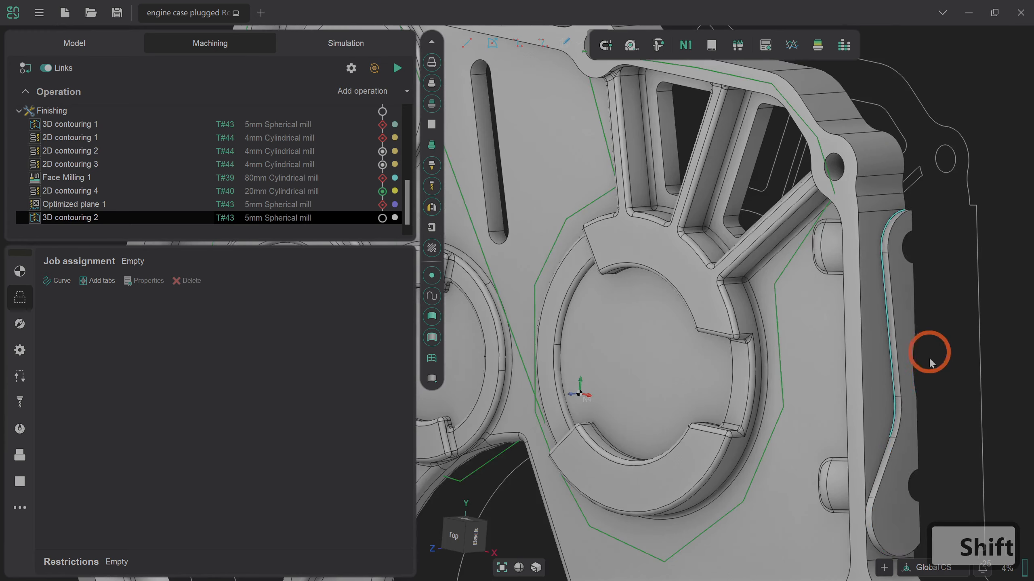
pyautogui.scroll(5, 928, 353)
pyautogui.keyDown('shift'); pyautogui.click(865, 502); pyautogui.keyUp('shift')
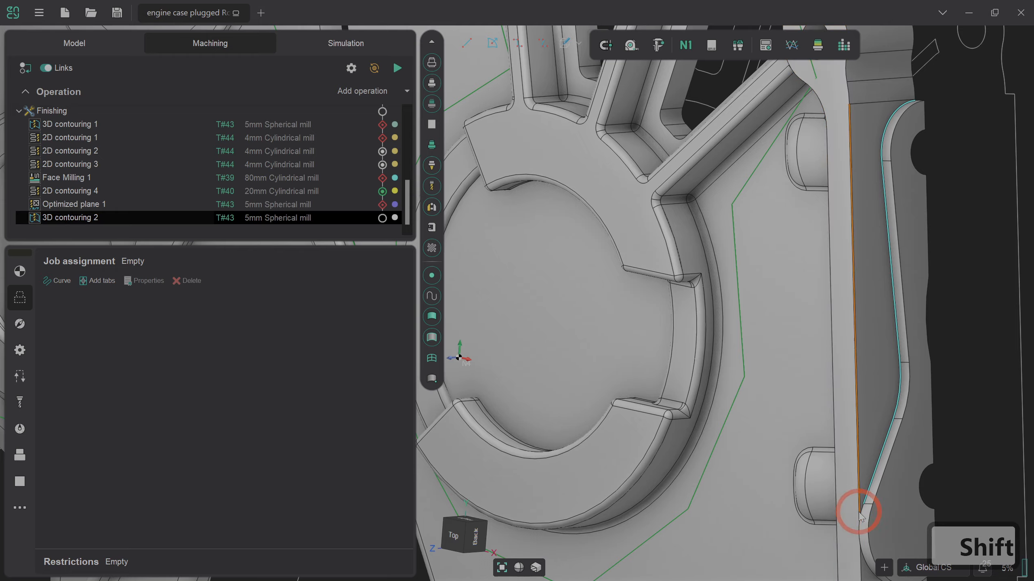
pyautogui.keyDown('shift'); pyautogui.click(859, 507); pyautogui.keyUp('shift')
# Step: Extend the edge selection around the pad's lower arc and add the chain as a curve to the job assignment
pyautogui.scroll(-5, 859, 507)
pyautogui.scroll(5, 875, 440)
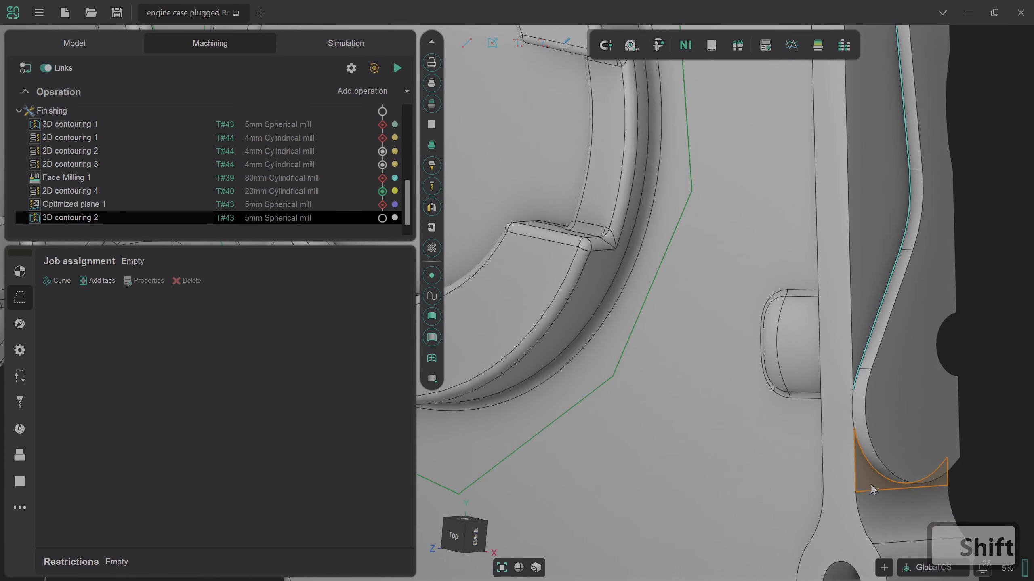
pyautogui.keyDown('shift'); pyautogui.click(871, 469); pyautogui.keyUp('shift')
pyautogui.scroll(3, 871, 470)
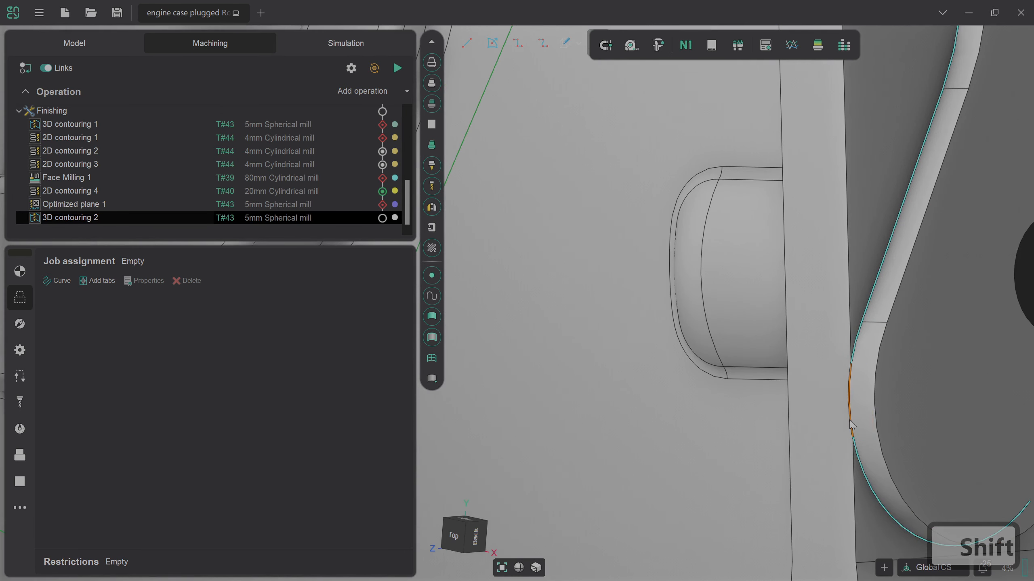
pyautogui.scroll(-4, 854, 418)
pyautogui.scroll(-6, 961, 421)
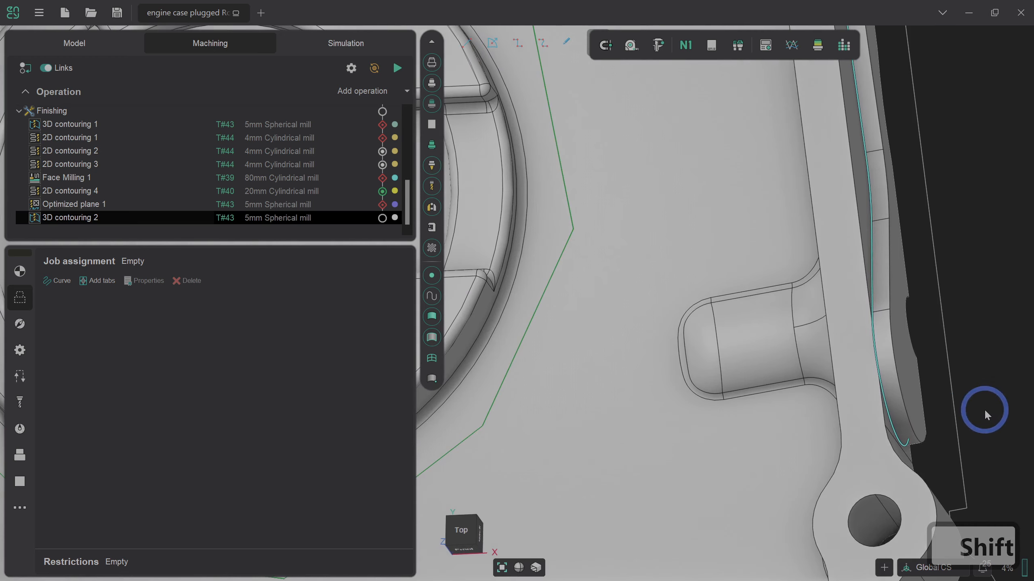
pyautogui.scroll(3, 706, 356)
pyautogui.click(57, 280)
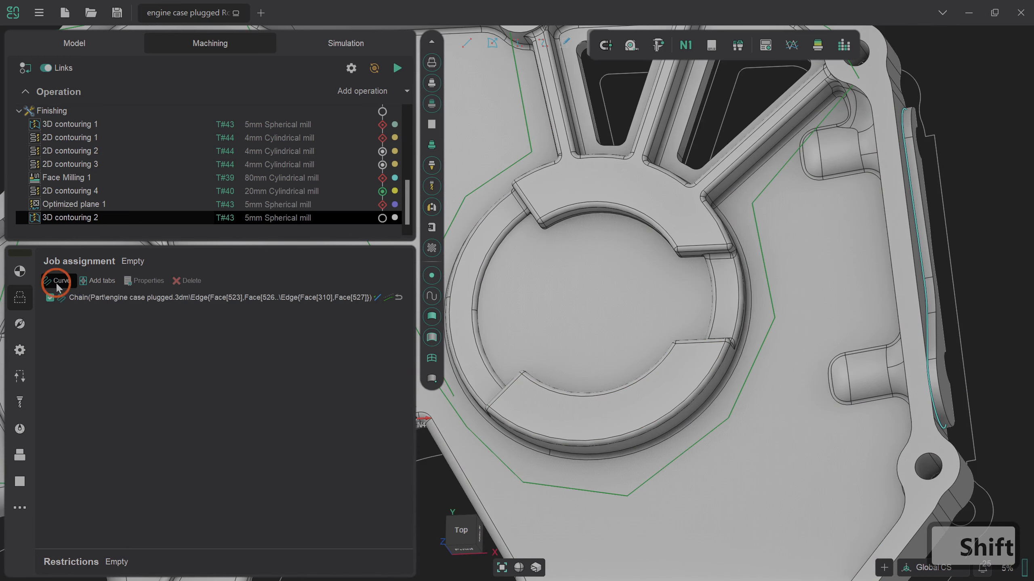
pyautogui.click(296, 358)
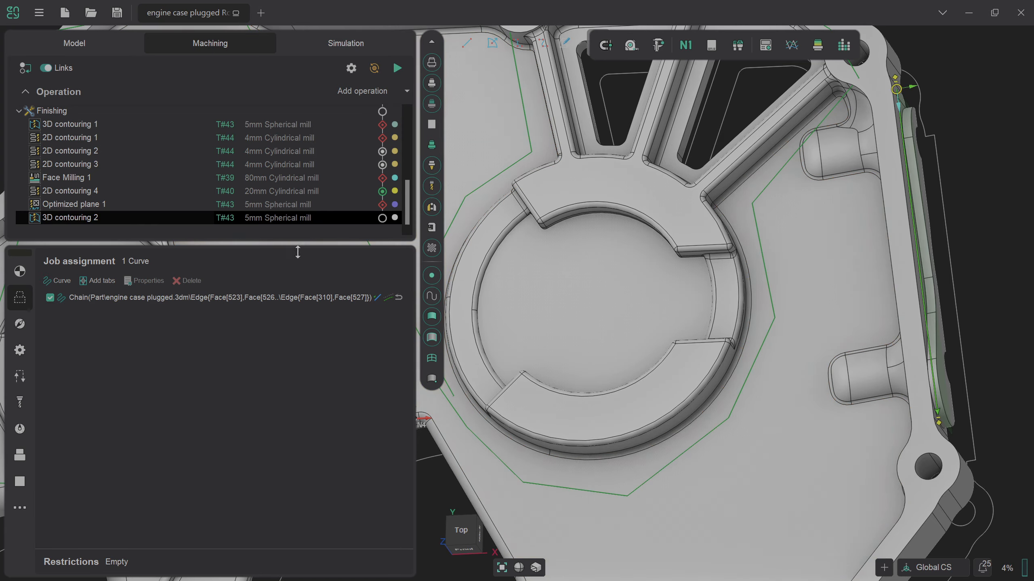
# Step: Set the 6th axis control of 3D contouring 2 to Fixed vector and generate its toolpath
pyautogui.moveTo(849, 240); pyautogui.dragTo(866, 239, button='middle')
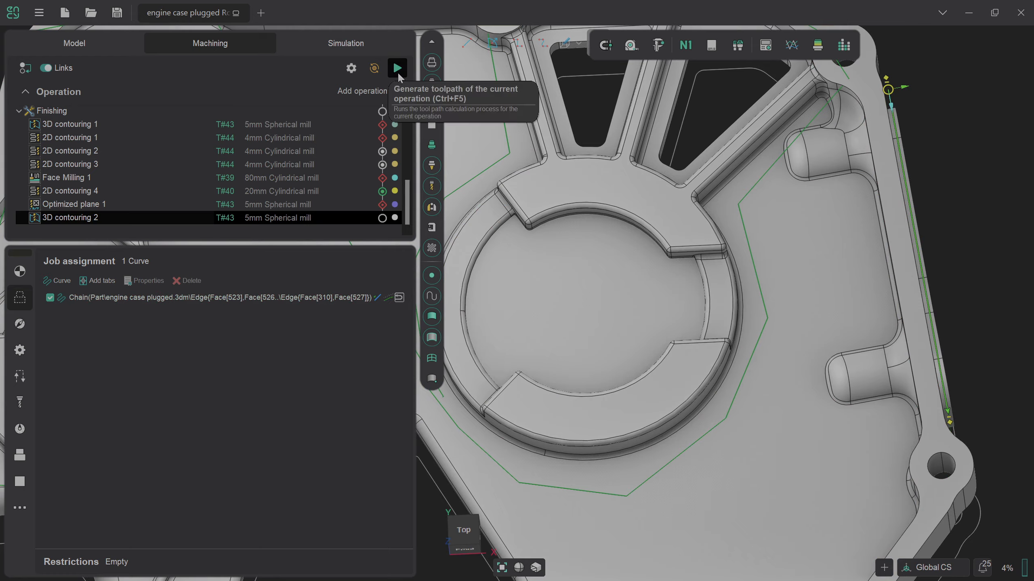
pyautogui.click(19, 271)
pyautogui.click(402, 526)
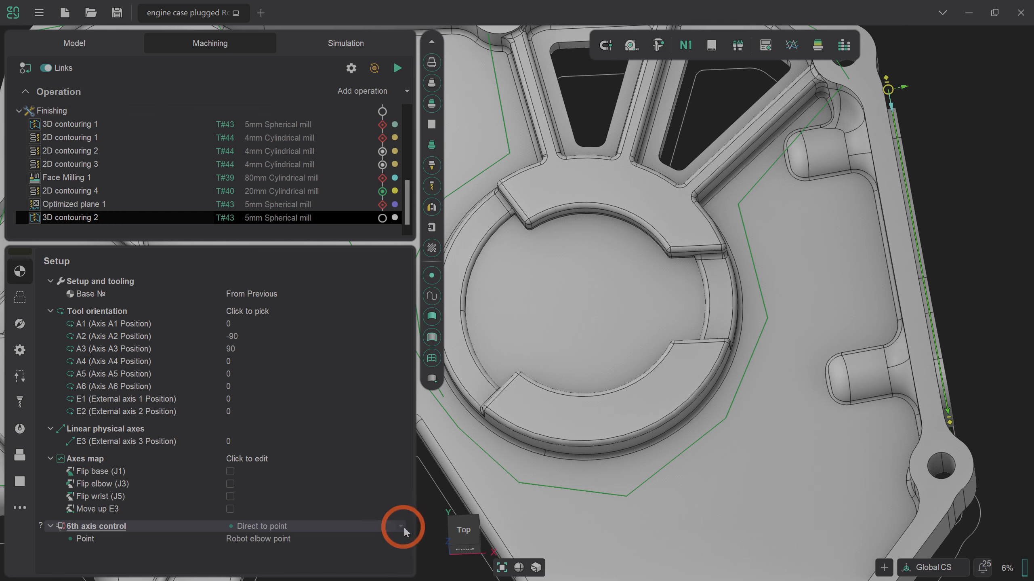
pyautogui.click(303, 546)
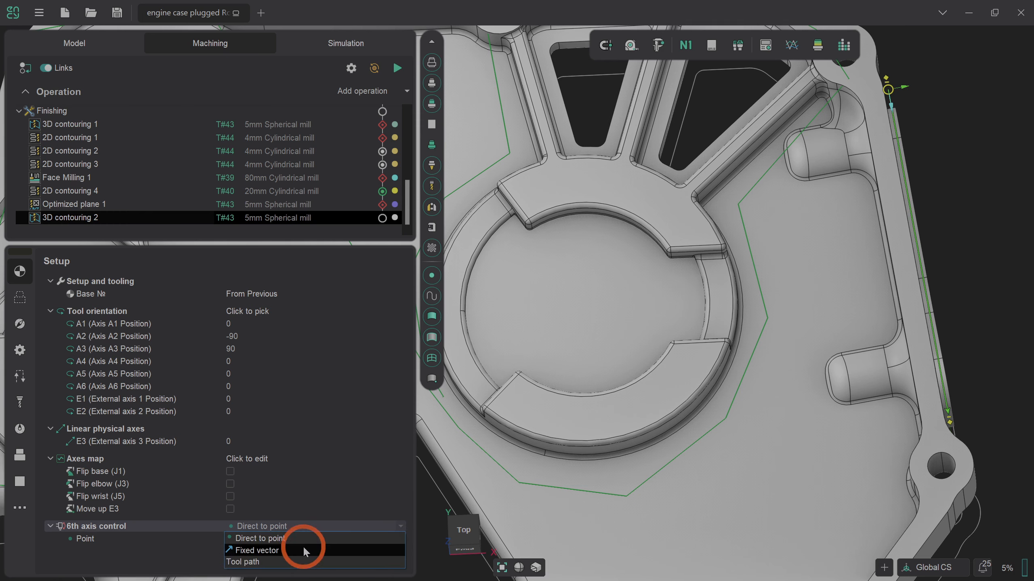
pyautogui.click(397, 67)
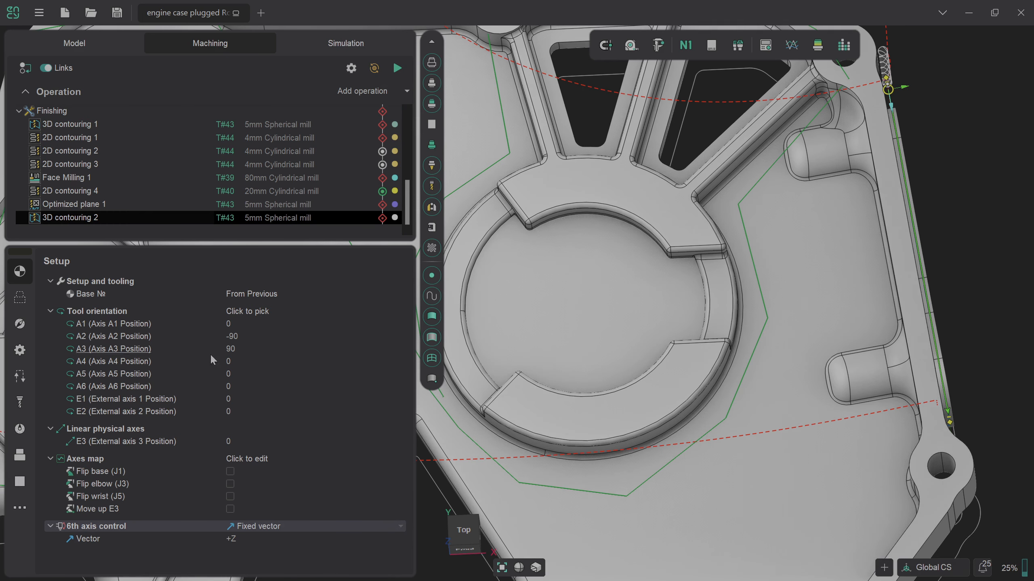
# Step: Build the axes map and graph for 3D contouring 2 in the redundant axes optimizer and update the toolpath
pyautogui.click(401, 457)
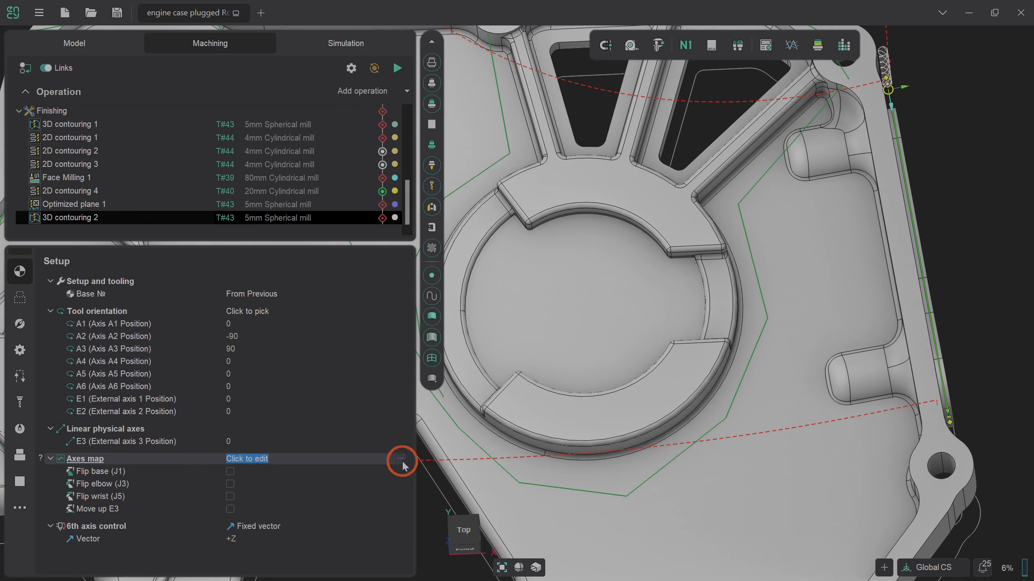
pyautogui.click(401, 458)
pyautogui.click(182, 433)
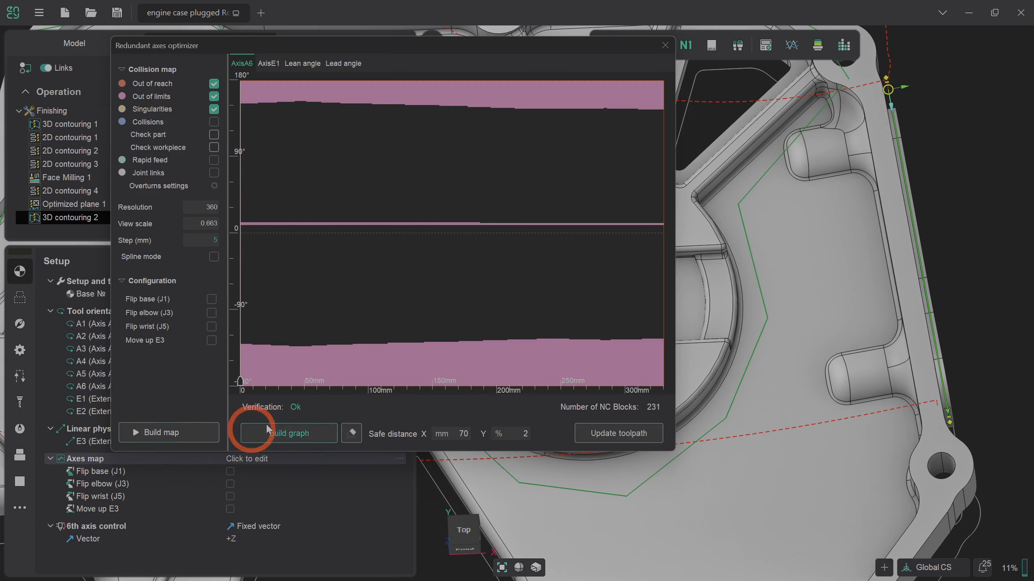
pyautogui.click(280, 433)
pyautogui.click(619, 434)
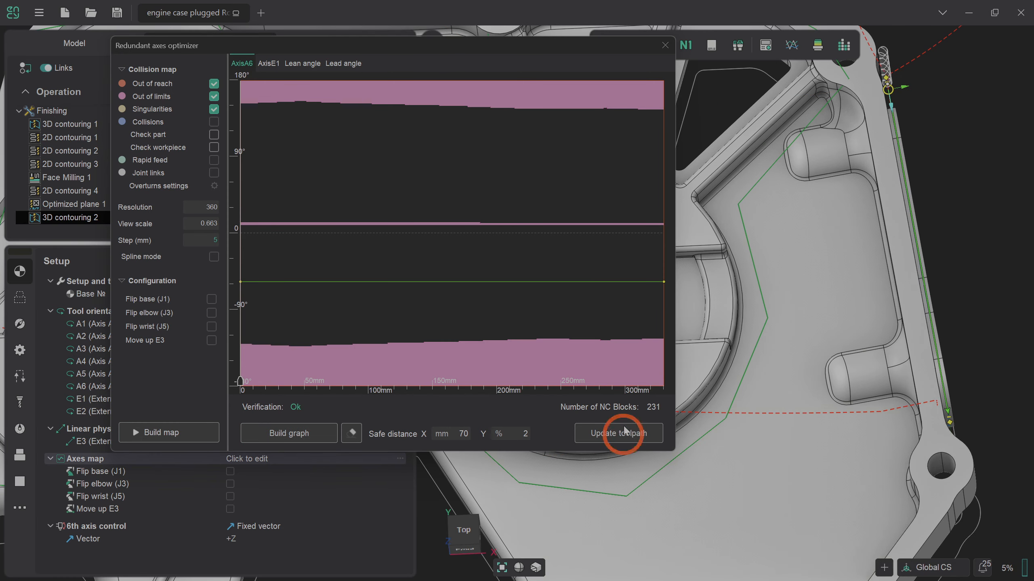
pyautogui.click(666, 45)
# Step: Simulate the 3D contouring 2 operation along the side wall's raised pad
pyautogui.click(409, 37)
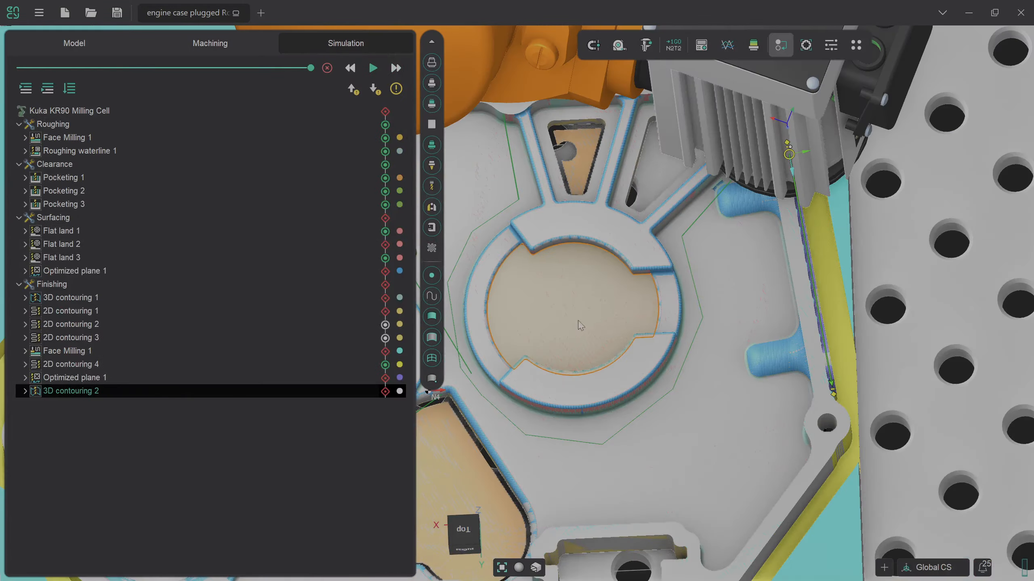
pyautogui.scroll(4, 775, 266)
pyautogui.moveTo(818, 255); pyautogui.dragTo(780, 265, button='middle')
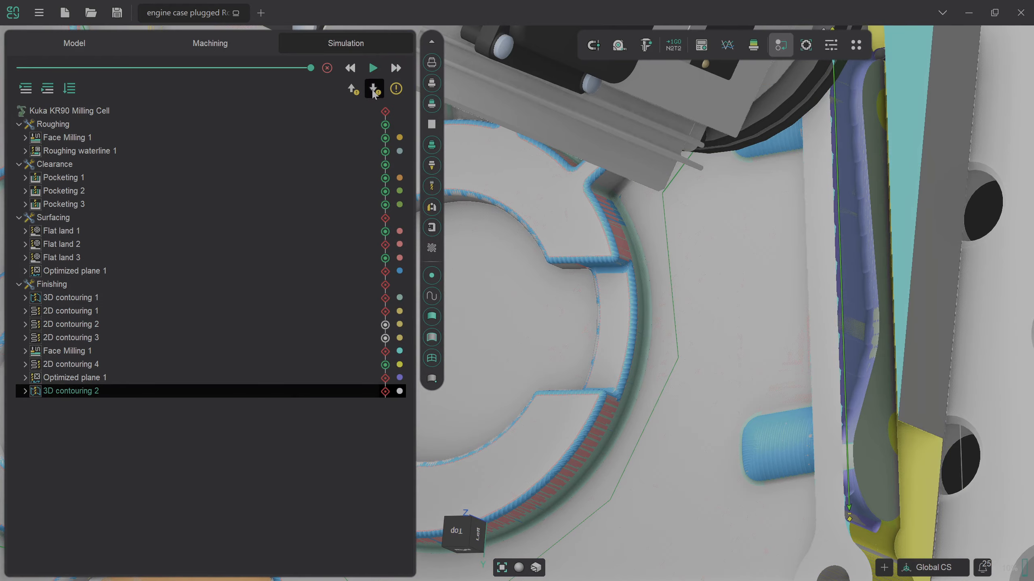
pyautogui.click(373, 68)
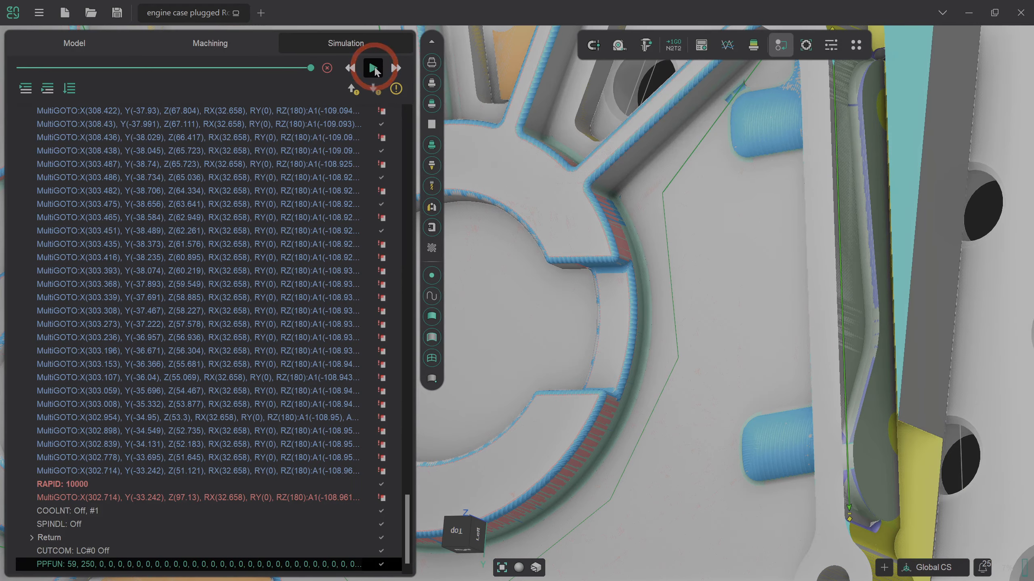
# Step: Compare the simulated result with the part and examine the deviation colours along the side wall's pad from end to end
pyautogui.click(754, 47)
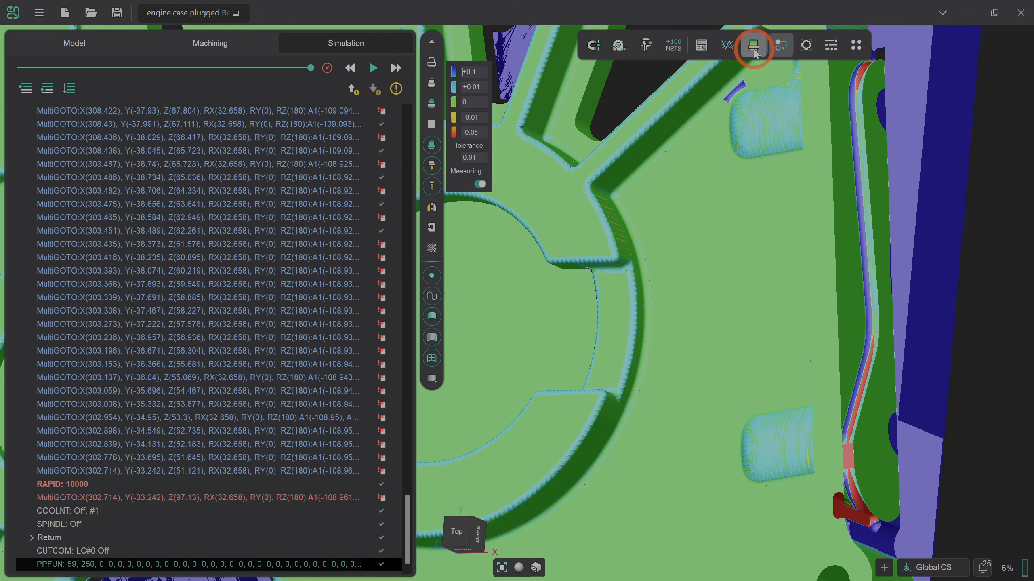
pyautogui.scroll(-3, 877, 418)
pyautogui.moveTo(870, 439); pyautogui.dragTo(867, 497, button='right')
pyautogui.scroll(5, 867, 501)
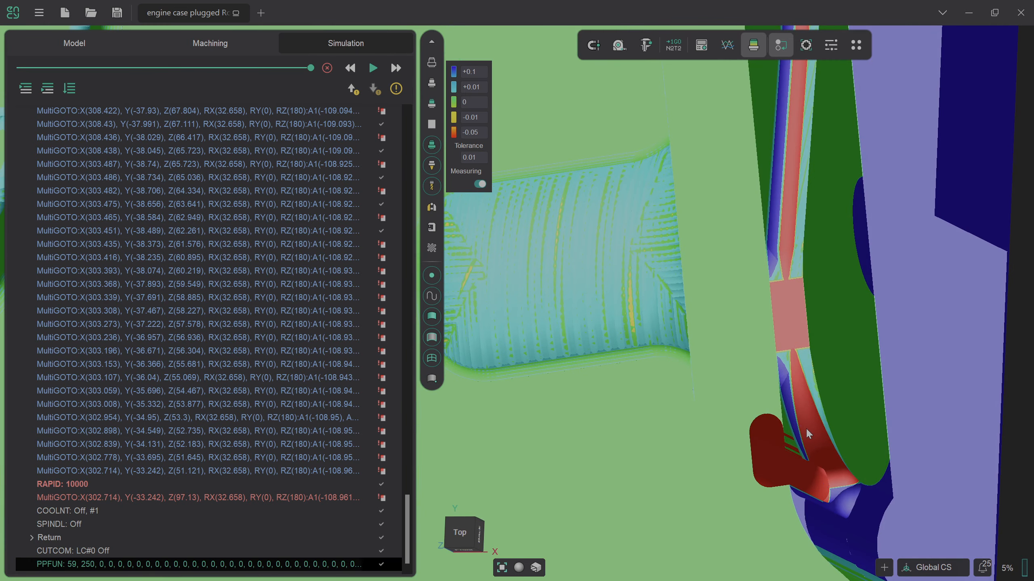
pyautogui.moveTo(806, 426); pyautogui.dragTo(835, 450, button='right')
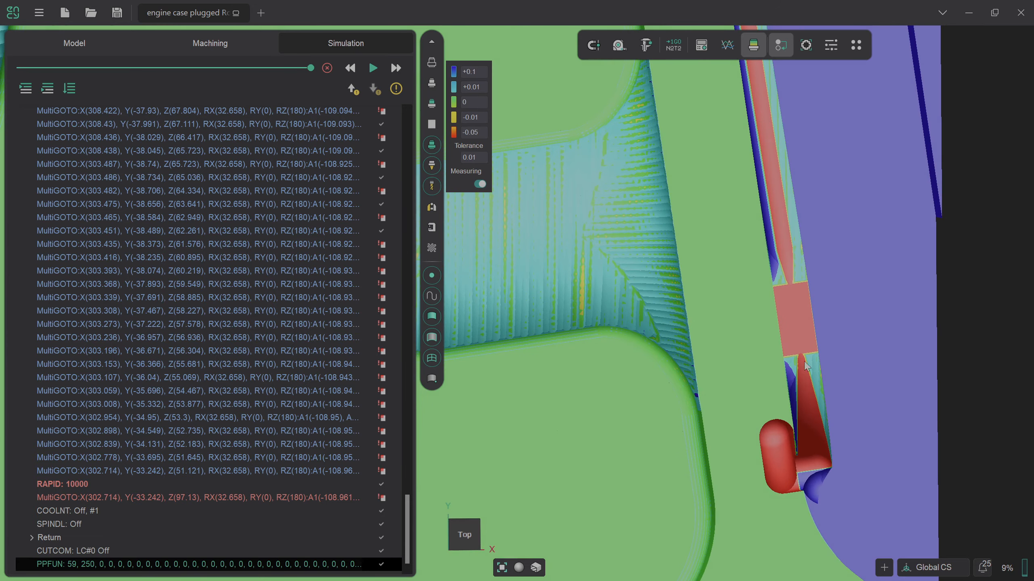
pyautogui.scroll(-3, 817, 376)
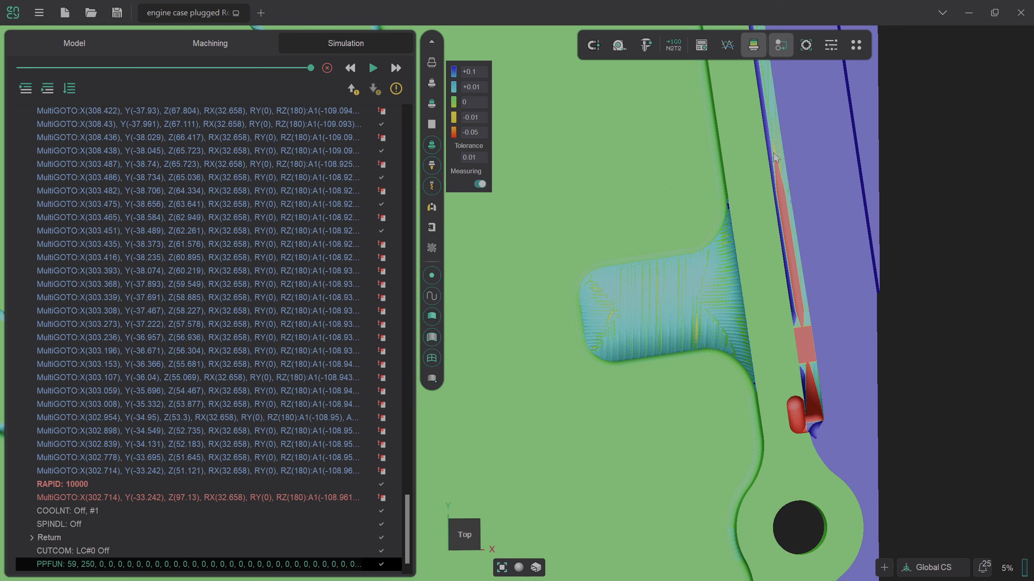
pyautogui.scroll(-5, 801, 312)
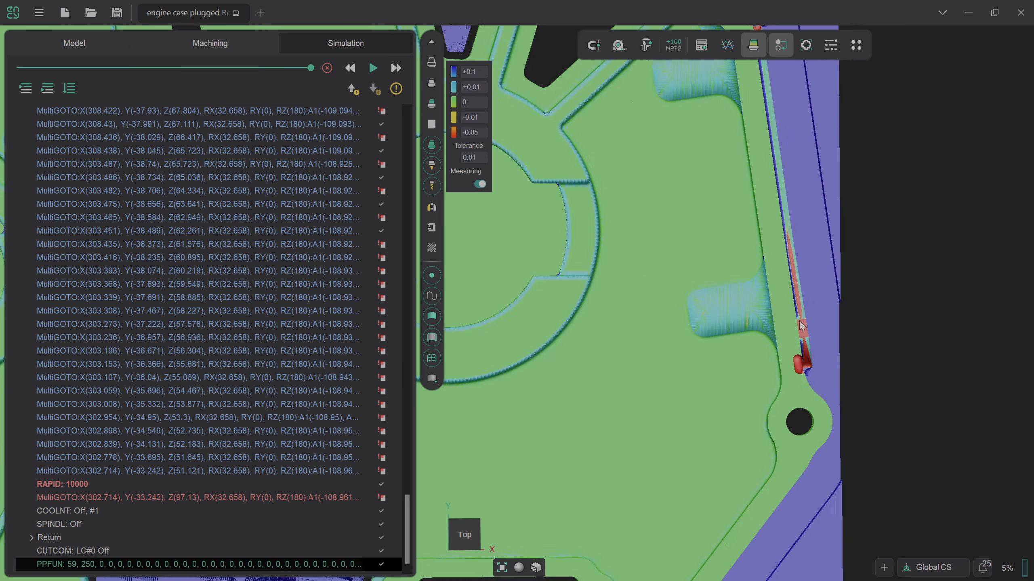
pyautogui.moveTo(766, 220); pyautogui.dragTo(762, 239, button='right')
pyautogui.scroll(-4, 762, 239)
pyautogui.scroll(10, 763, 242)
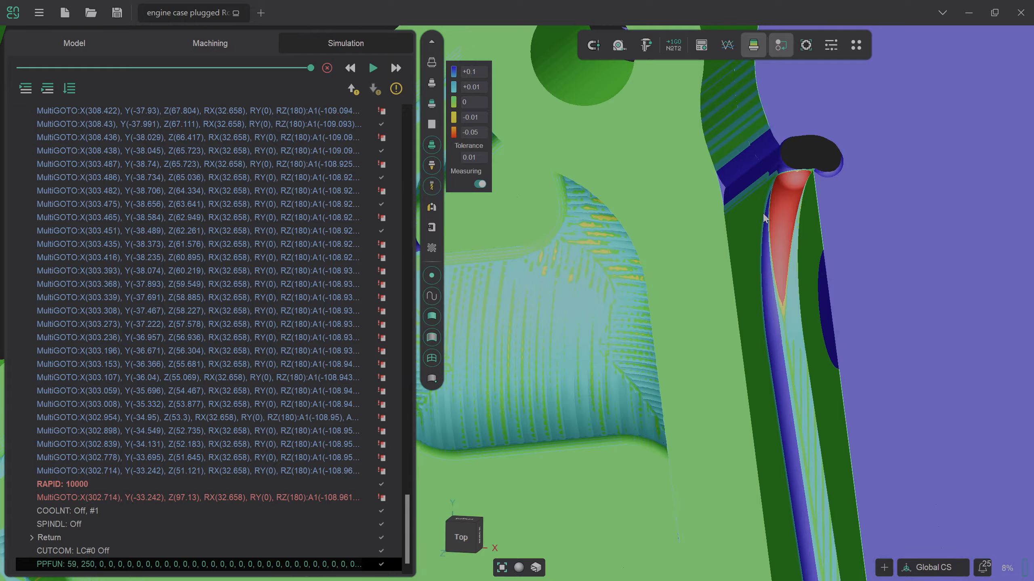
pyautogui.scroll(-4, 765, 218)
pyautogui.moveTo(763, 285); pyautogui.dragTo(736, 234, button='right')
pyautogui.scroll(-6, 735, 235)
pyautogui.scroll(3, 754, 419)
pyautogui.moveTo(755, 419)
pyautogui.mouseDown(button='right')
pyautogui.moveTo(773, 413)
pyautogui.moveTo(729, 417)
pyautogui.moveTo(706, 396)
pyautogui.moveTo(752, 414)
pyautogui.mouseUp(button='right')
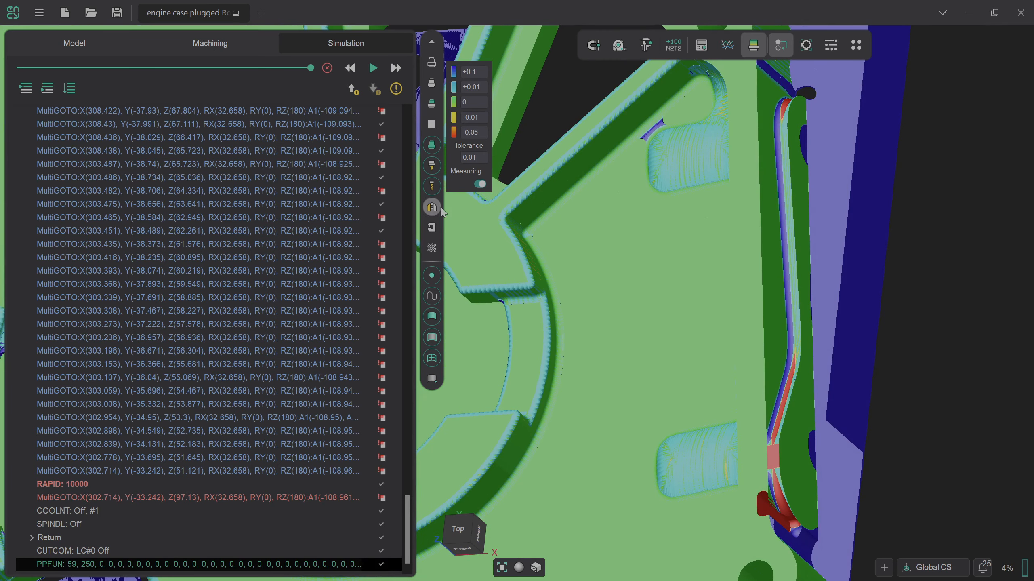
# Step: Add the projected outer contour of the case as a second curve in the job assignment of 3D contouring 2
pyautogui.click(250, 42)
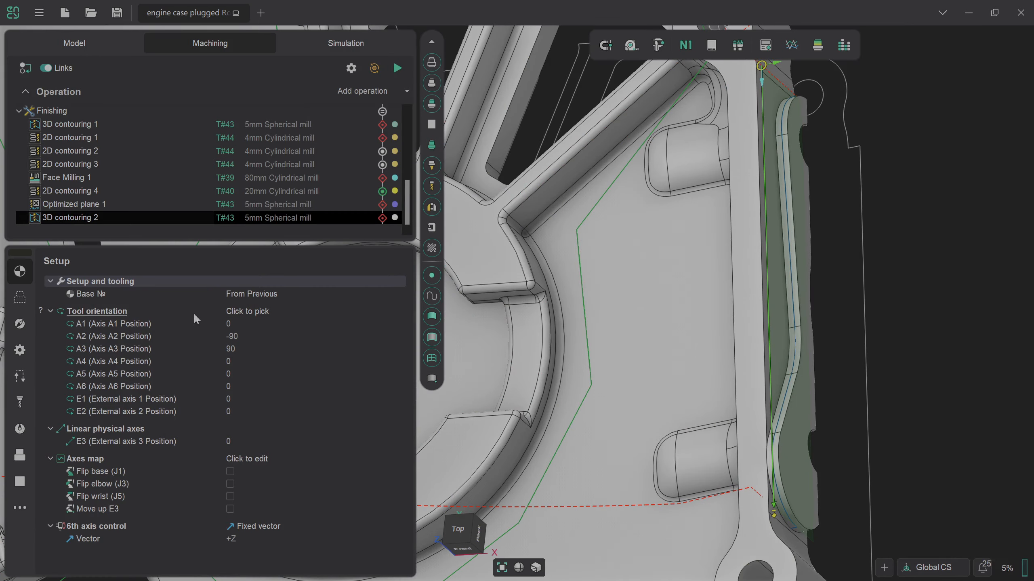
pyautogui.click(20, 298)
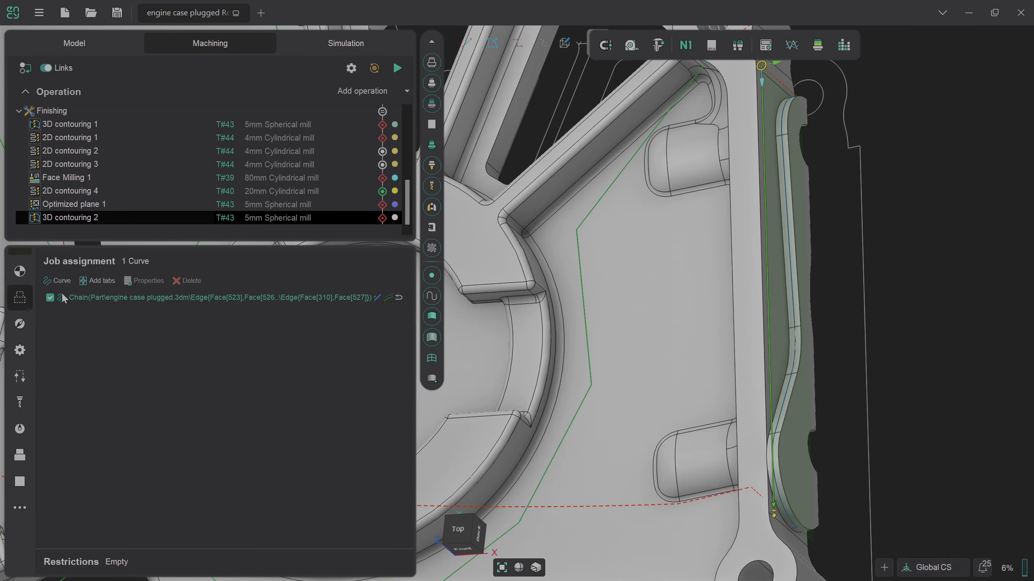
pyautogui.moveTo(785, 284); pyautogui.dragTo(740, 281, button='right')
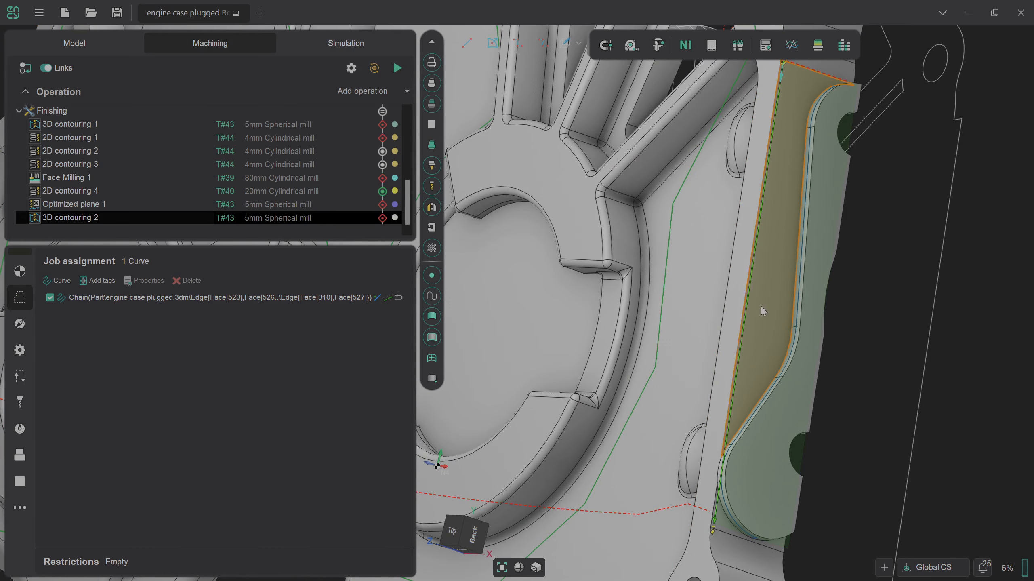
pyautogui.moveTo(746, 299); pyautogui.dragTo(809, 300, button='right')
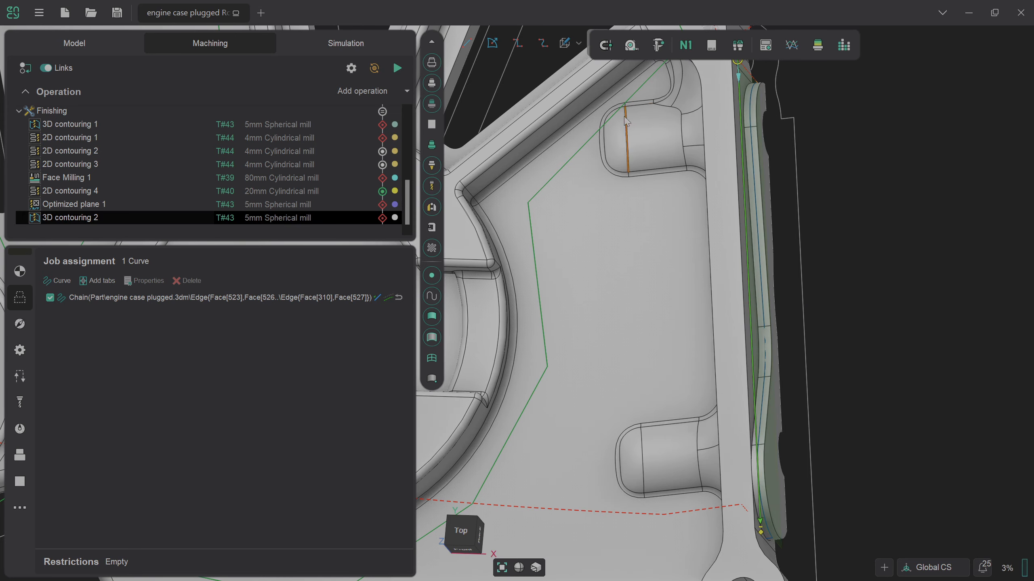
pyautogui.scroll(-8, 841, 322)
pyautogui.scroll(2, 639, 496)
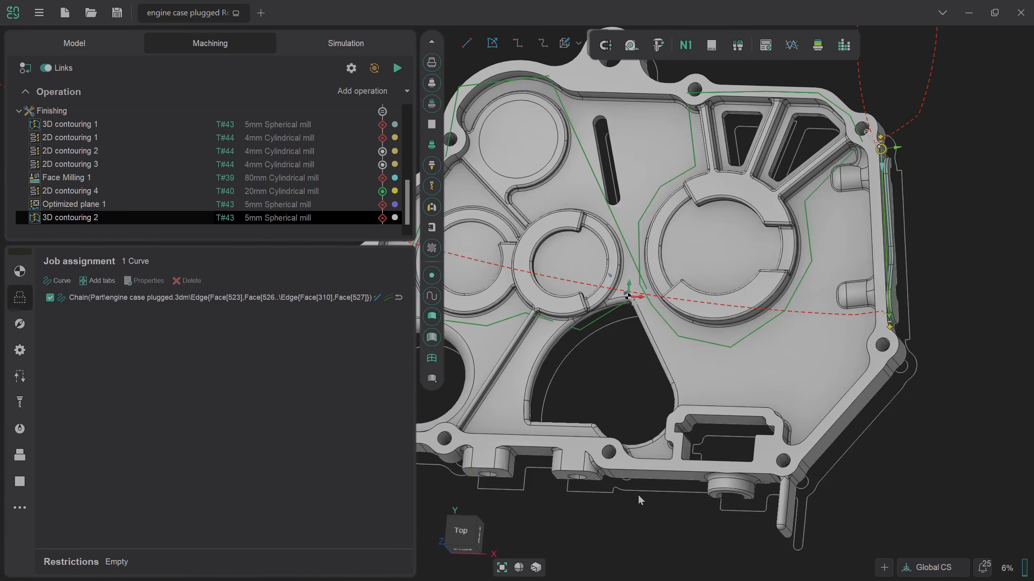
pyautogui.scroll(4, 634, 490)
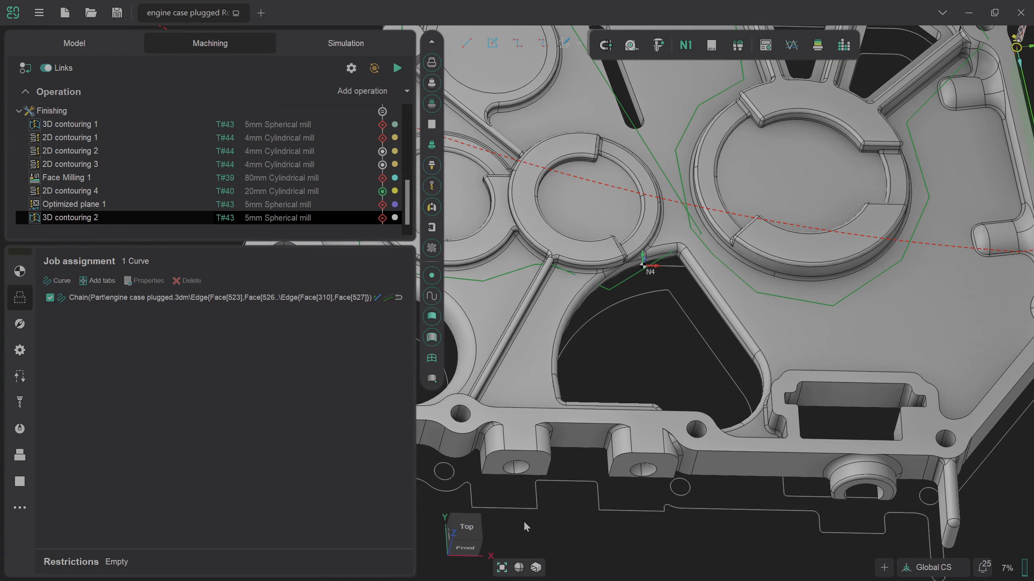
pyautogui.click(527, 515)
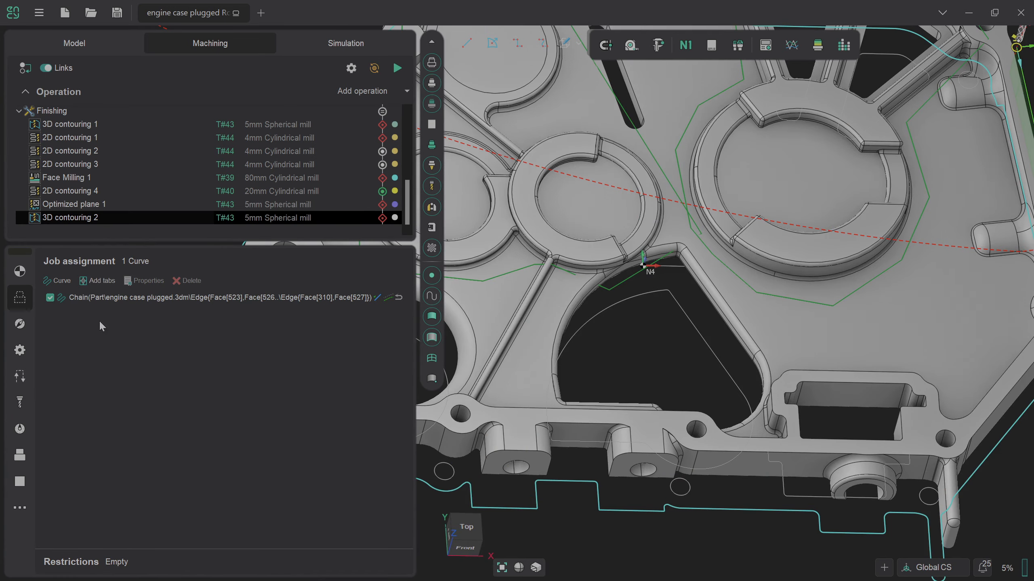
pyautogui.click(65, 281)
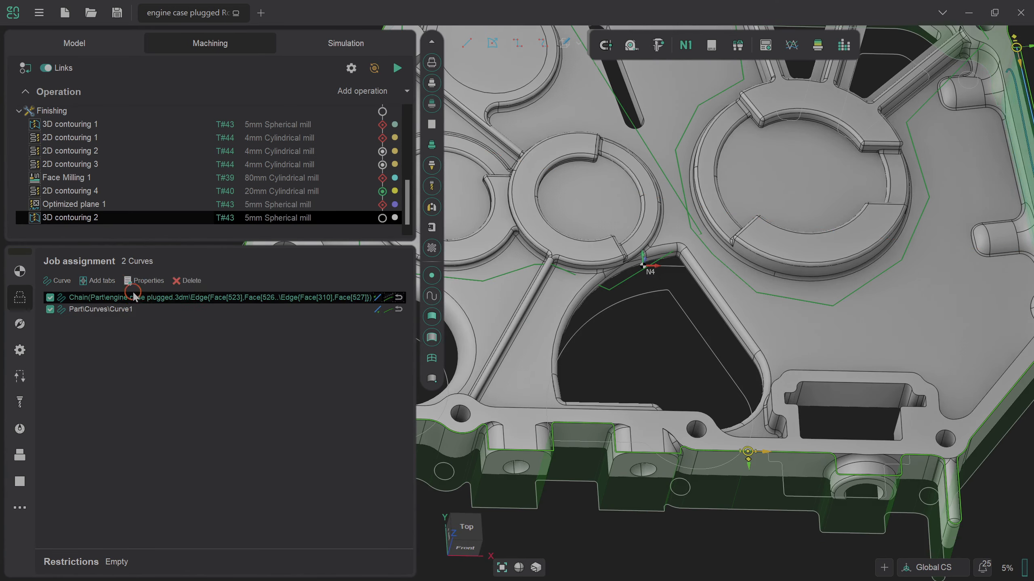
# Step: Delete the edge chain from the job assignment of 3D contouring 2 and calculate the toolpath along the remaining outer contour curve
pyautogui.click(187, 280)
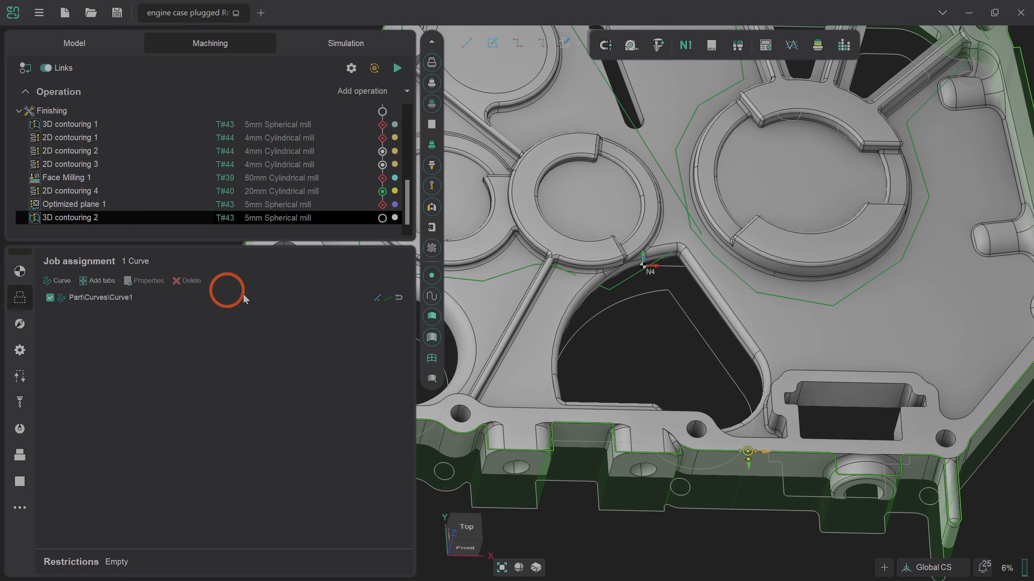
pyautogui.click(388, 298)
pyautogui.scroll(-3, 625, 424)
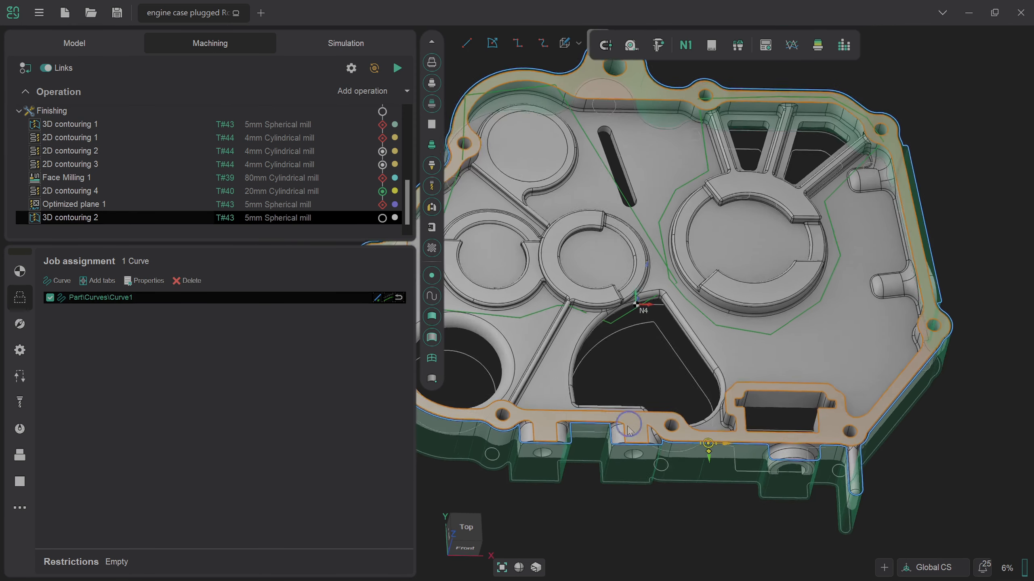
pyautogui.moveTo(628, 426); pyautogui.dragTo(627, 447, button='middle')
pyautogui.click(401, 67)
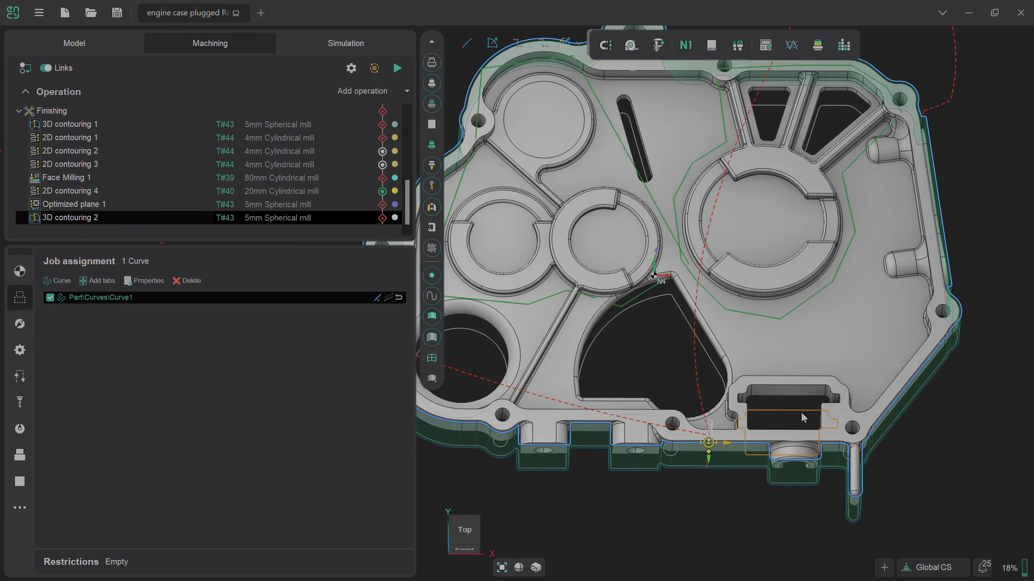
pyautogui.scroll(-2, 803, 417)
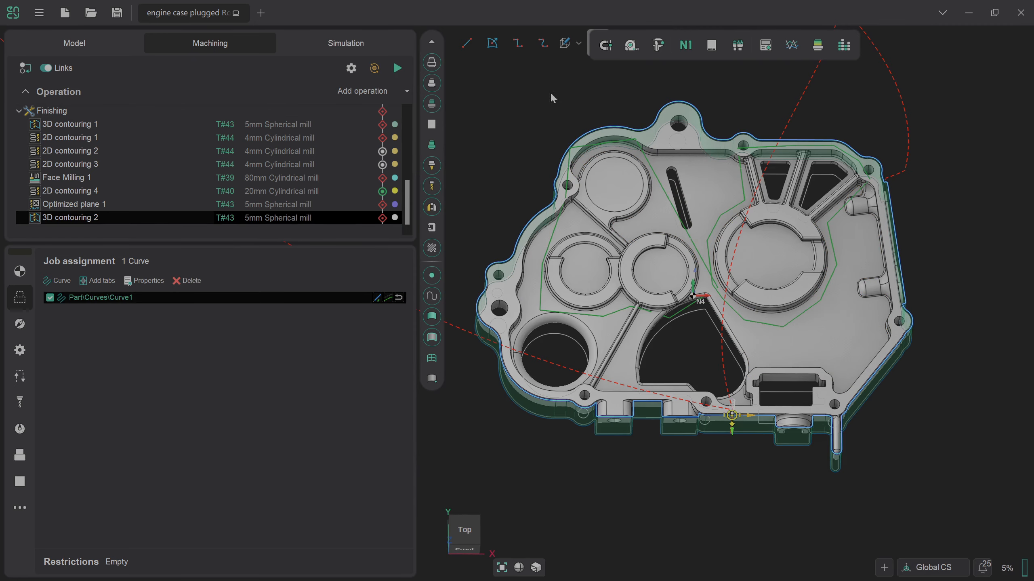
# Step: Simulate the 3D contouring 2 operation around the outer contour of the case
pyautogui.click(346, 43)
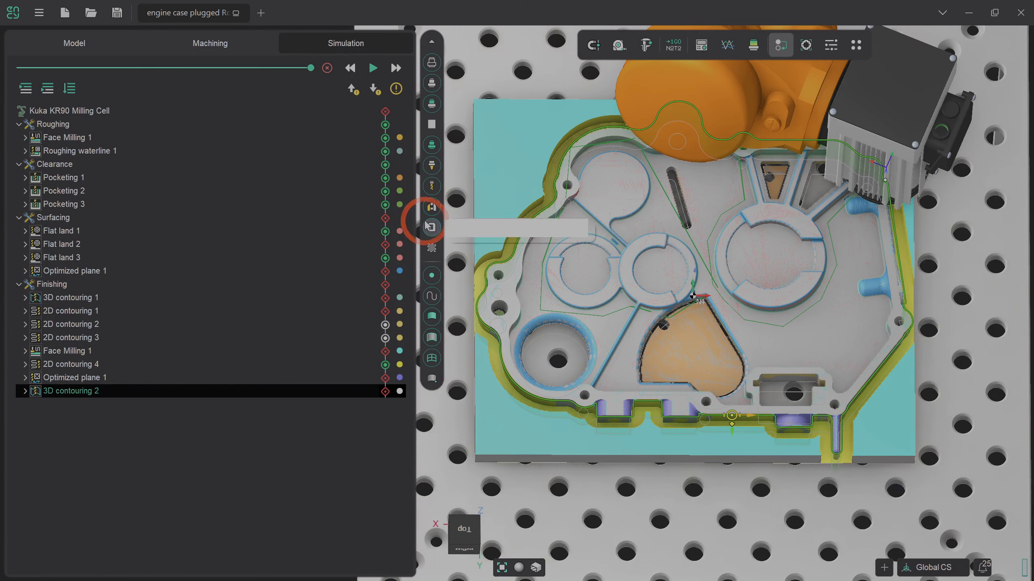
pyautogui.click(381, 70)
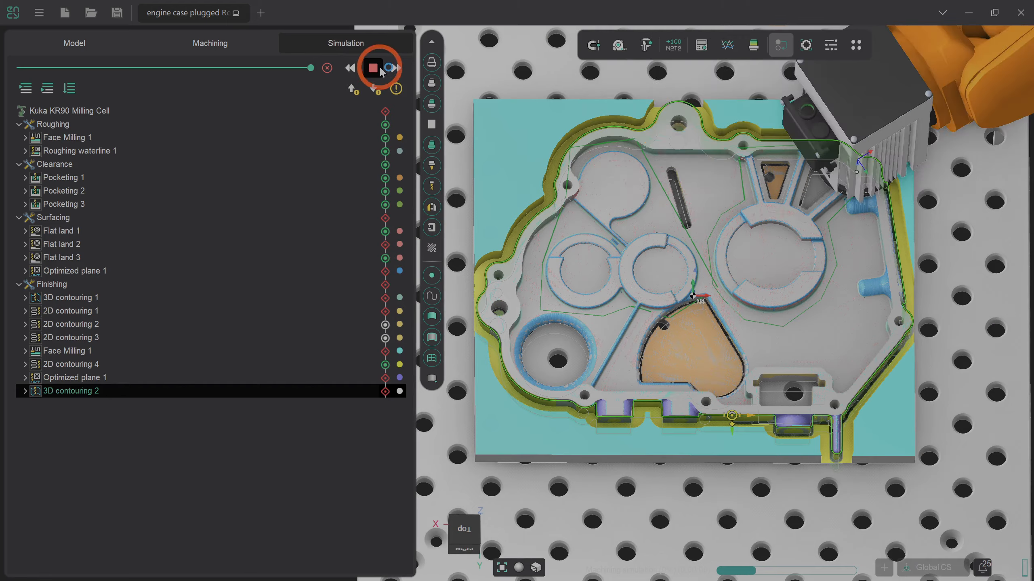
pyautogui.scroll(5, 597, 402)
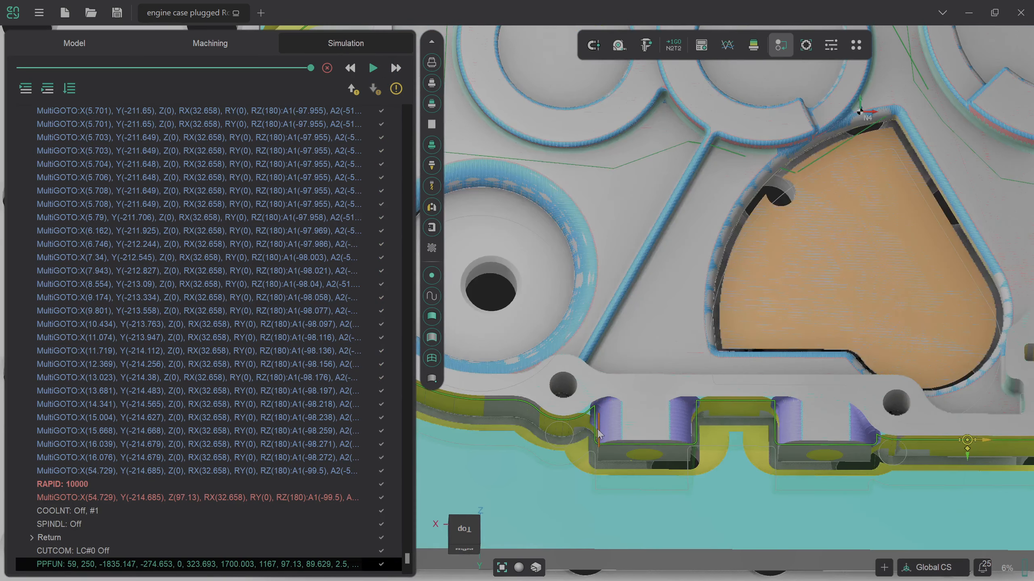
pyautogui.moveTo(599, 413); pyautogui.dragTo(641, 59, button='middle')
# Step: Compare the simulated result with the part and examine the deviation colours around the outer walls, lugs and half-round boss
pyautogui.click(753, 44)
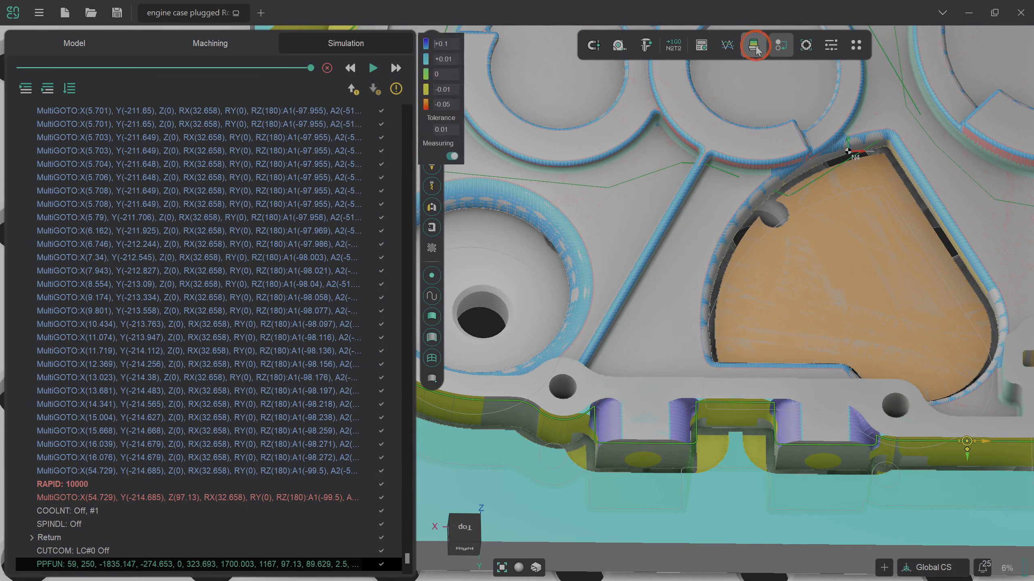
pyautogui.scroll(5, 582, 443)
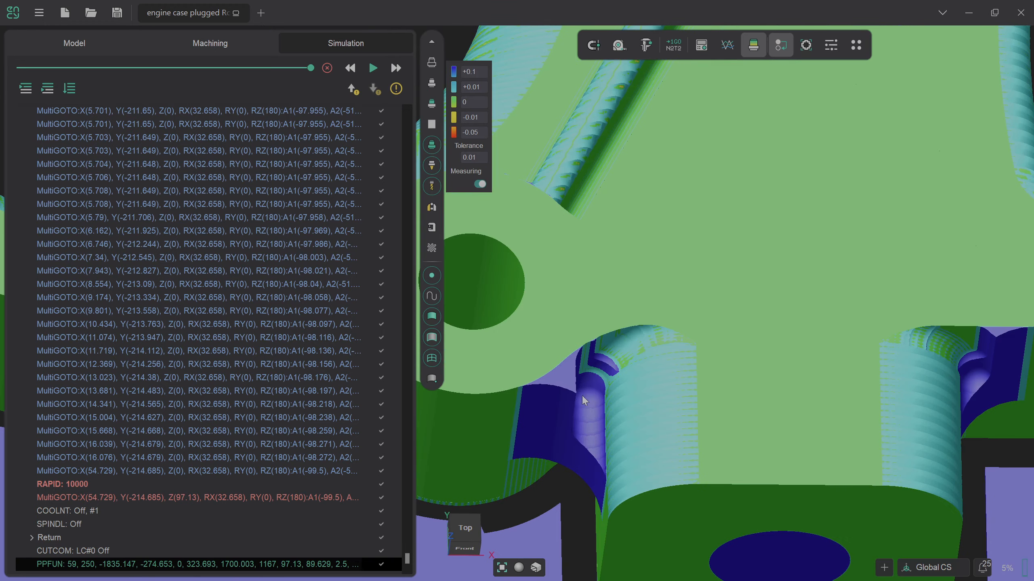
pyautogui.scroll(-5, 569, 423)
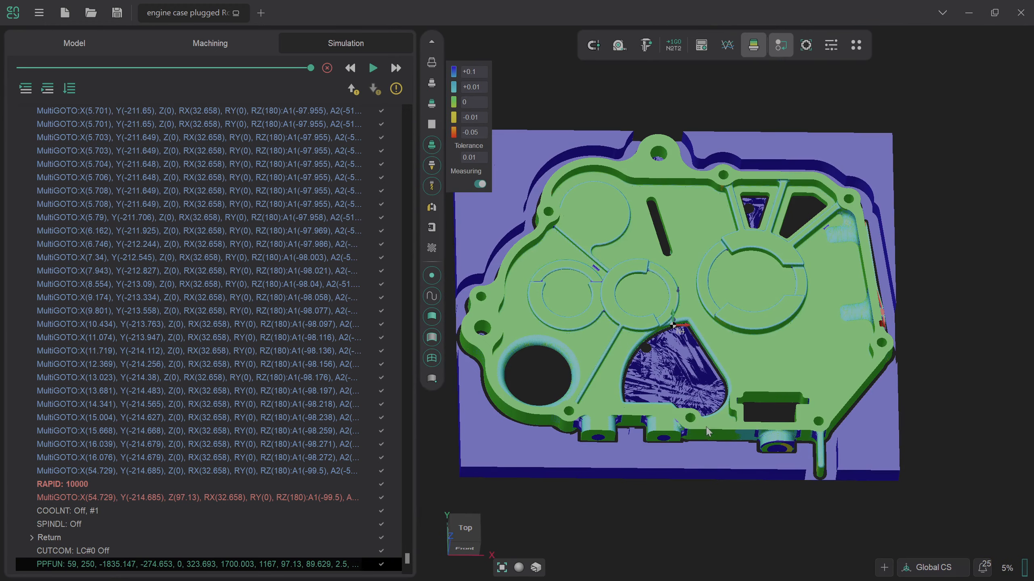
pyautogui.scroll(5, 530, 302)
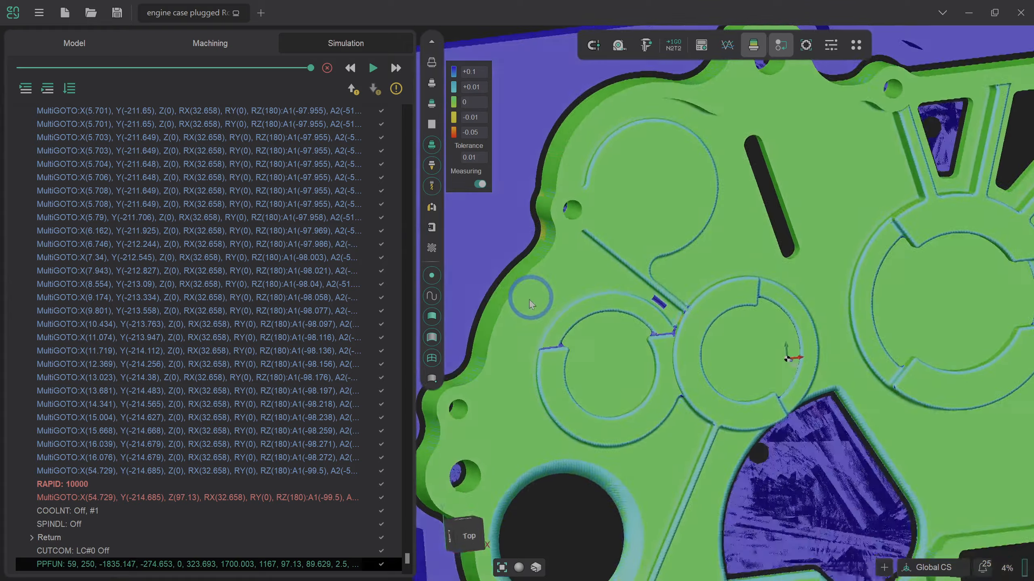
pyautogui.scroll(-5, 531, 303)
pyautogui.scroll(5, 797, 346)
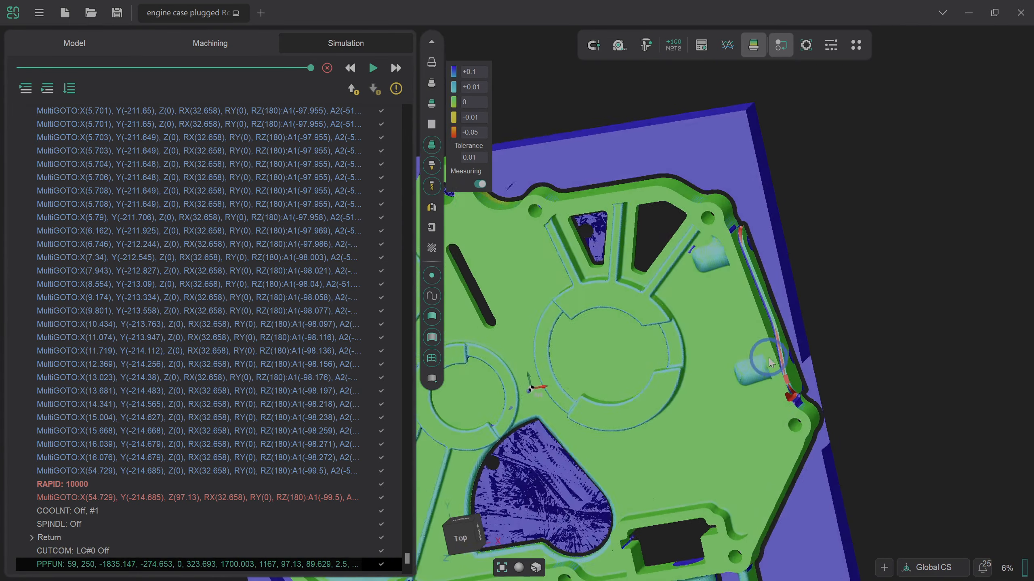
pyautogui.moveTo(768, 357); pyautogui.dragTo(777, 345, button='middle')
pyautogui.scroll(-5, 772, 329)
pyautogui.scroll(5, 769, 423)
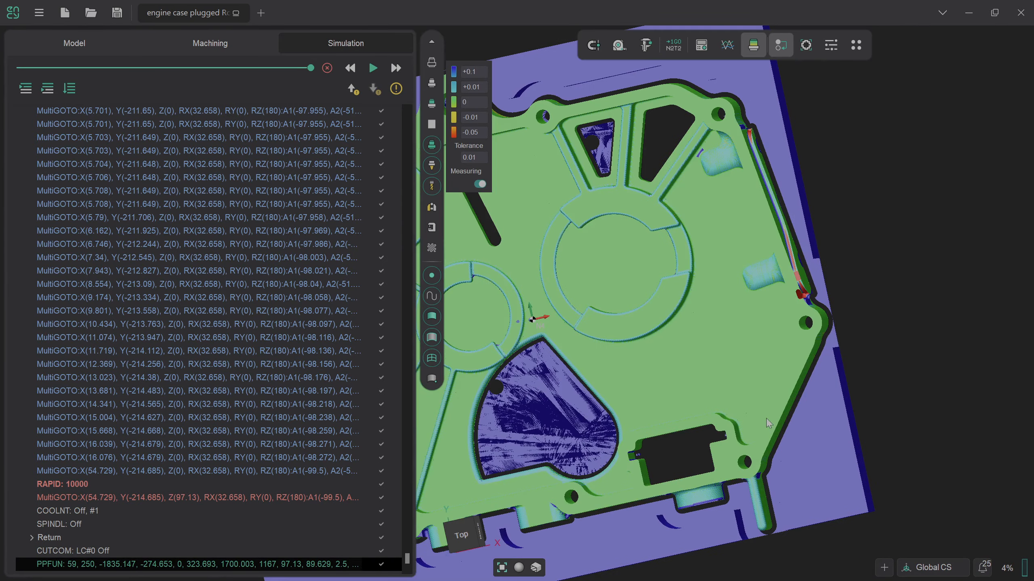
pyautogui.scroll(3, 782, 255)
pyautogui.scroll(-5, 788, 182)
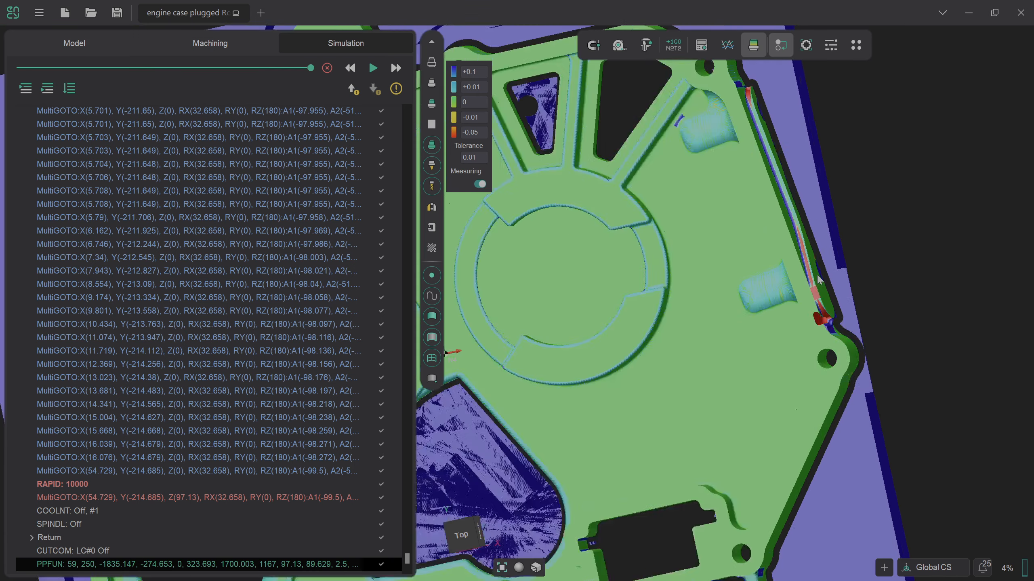
pyautogui.scroll(5, 680, 389)
pyautogui.scroll(3, 575, 443)
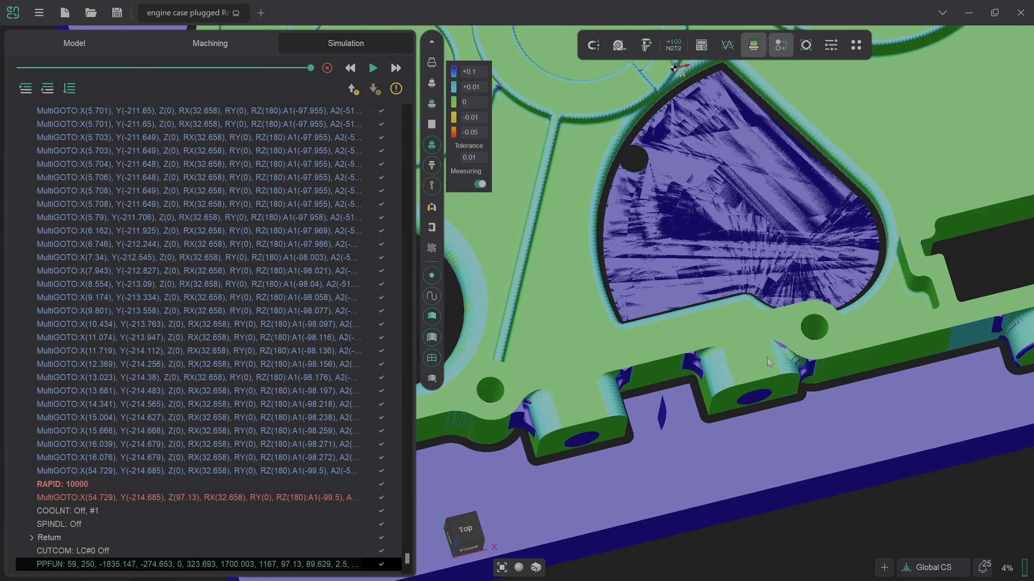
pyautogui.scroll(-5, 821, 375)
pyautogui.scroll(5, 874, 367)
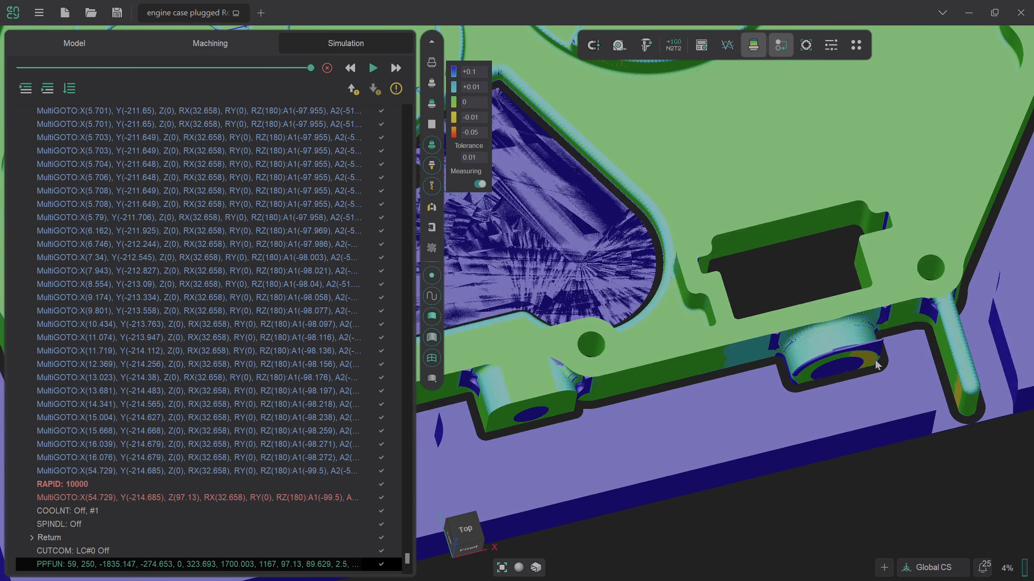
pyautogui.moveTo(855, 361); pyautogui.dragTo(854, 375, button='middle')
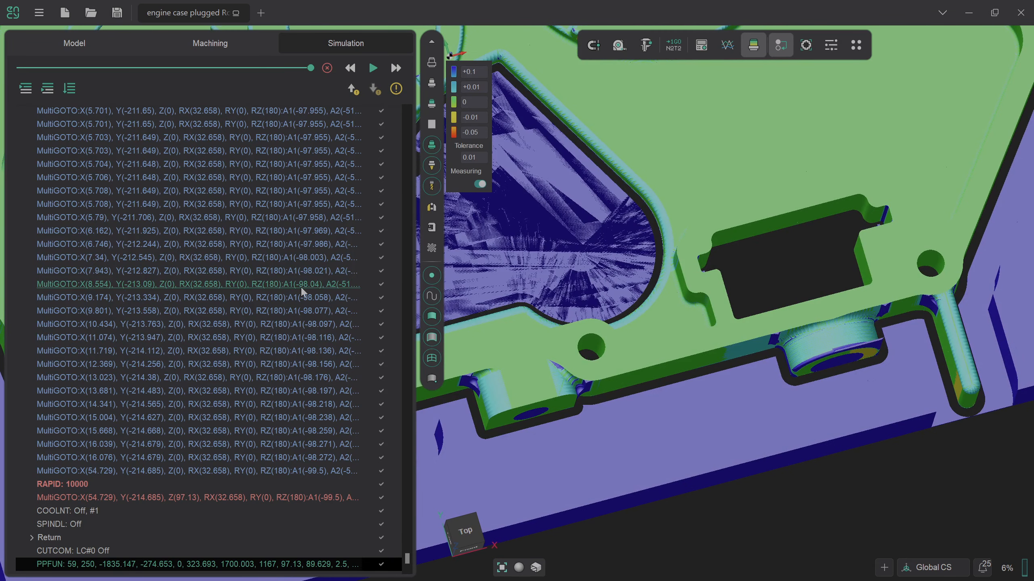
# Step: Add the three vertical faces on the outer side of the first front lug to the job assignment of Optimized plane 1
pyautogui.click(193, 51)
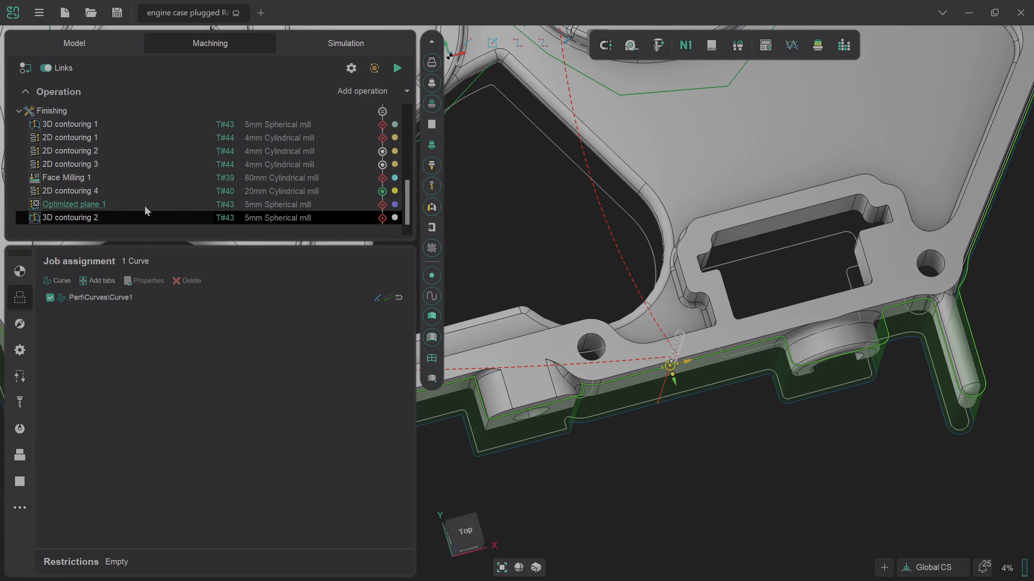
pyautogui.click(143, 204)
pyautogui.scroll(3, 903, 395)
pyautogui.scroll(-4, 890, 374)
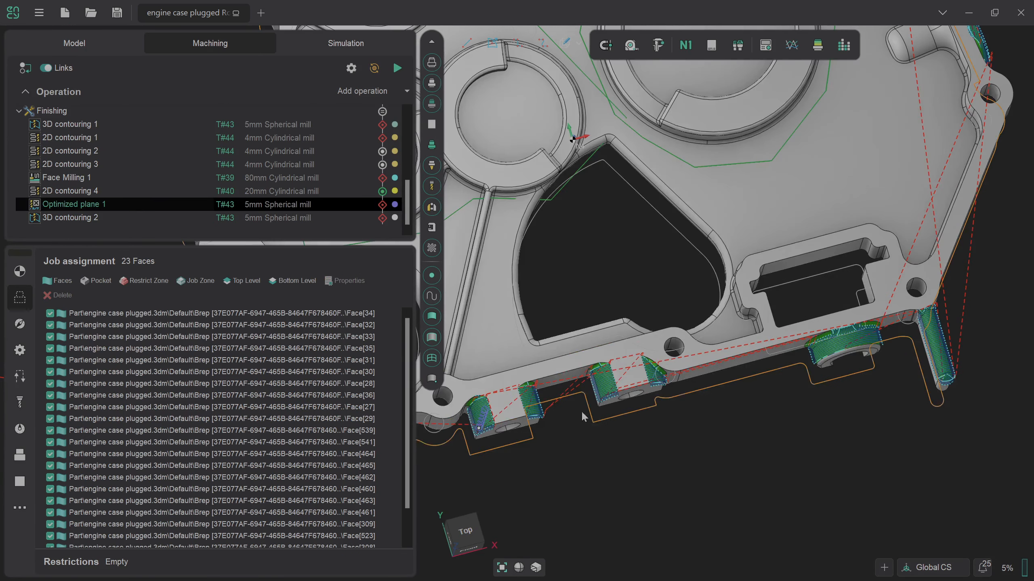
pyautogui.scroll(3, 510, 413)
pyautogui.moveTo(498, 419); pyautogui.dragTo(508, 389, button='middle')
pyautogui.scroll(-3, 508, 387)
pyautogui.scroll(3, 464, 417)
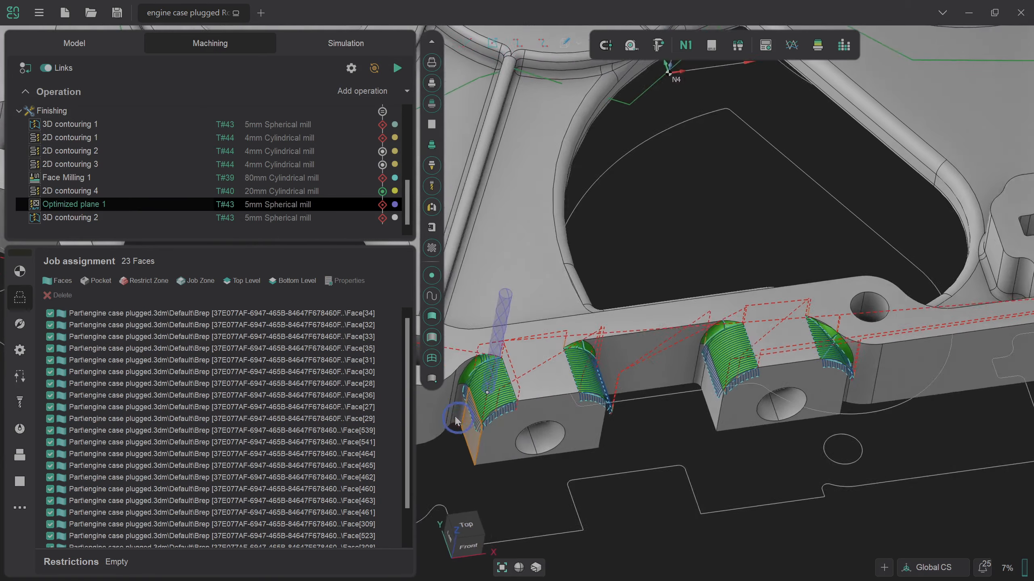
pyautogui.moveTo(456, 421); pyautogui.dragTo(462, 405, button='middle')
pyautogui.scroll(4, 464, 409)
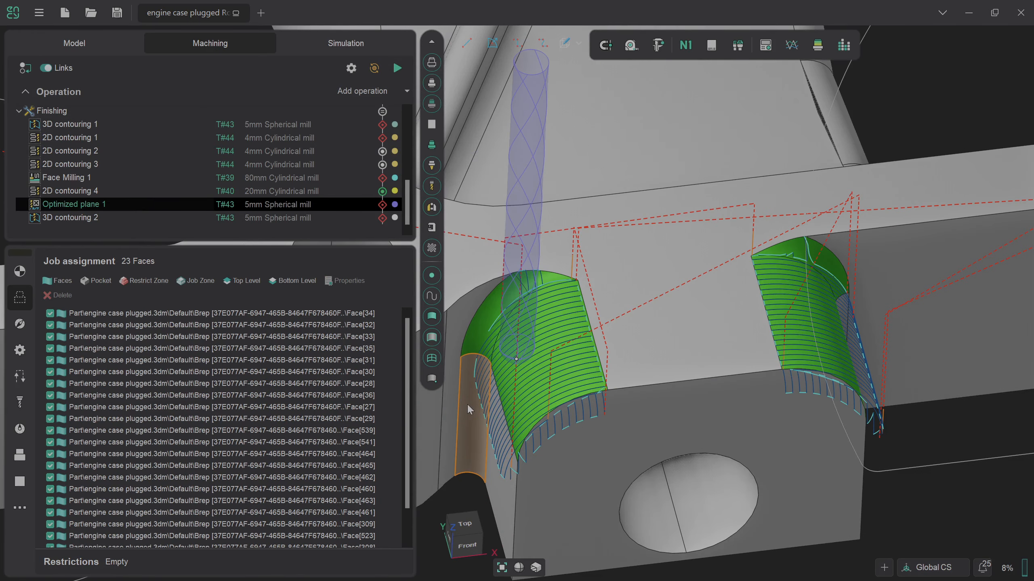
pyautogui.keyDown('shift'); pyautogui.click(470, 407); pyautogui.keyUp('shift')
pyautogui.keyDown('shift'); pyautogui.click(497, 424); pyautogui.keyUp('shift')
pyautogui.keyDown('shift'); pyautogui.click(447, 390); pyautogui.keyUp('shift')
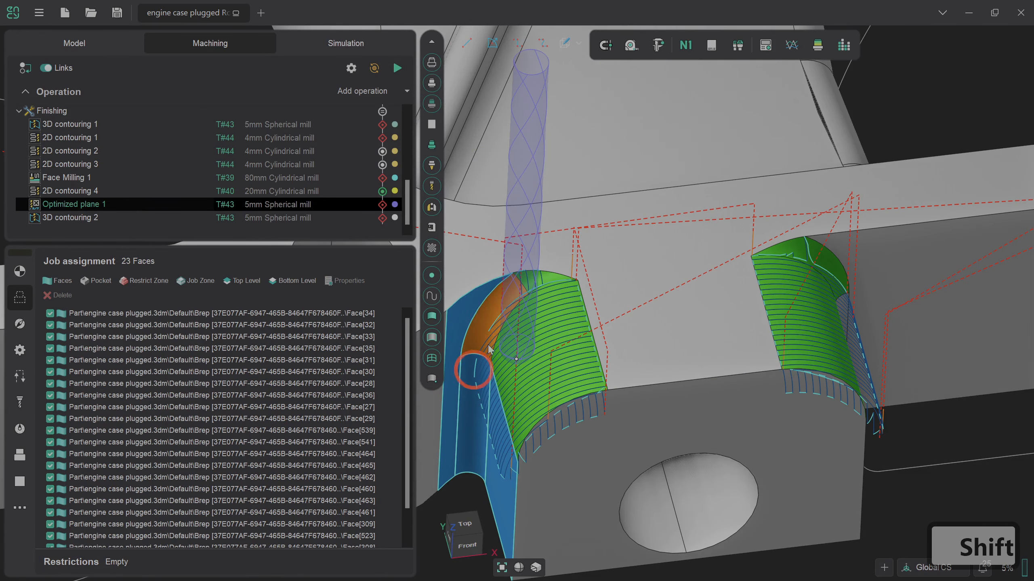
pyautogui.click(58, 280)
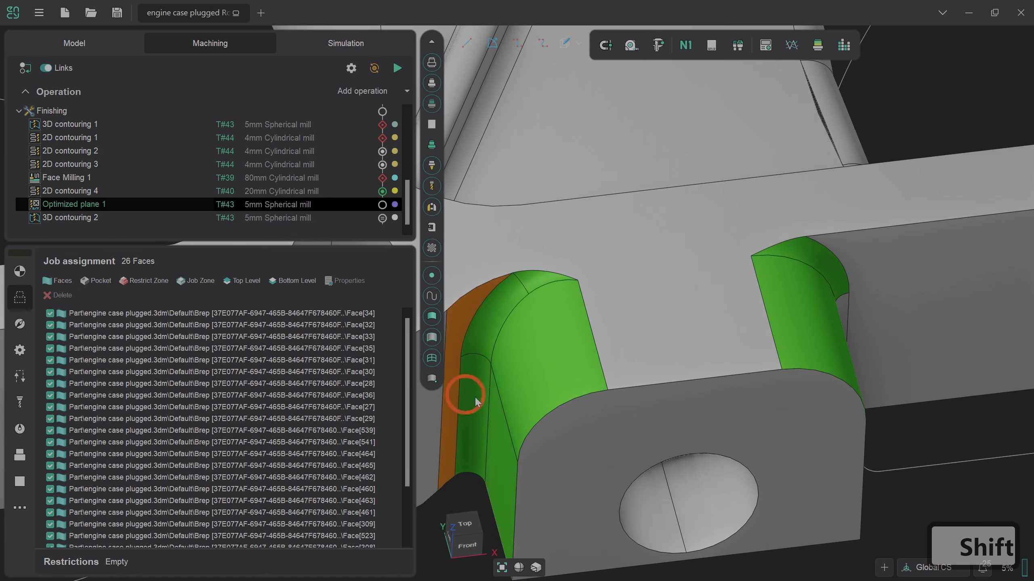
# Step: Add the five faces of the recess between the two front lugs, including its back wall, to the Optimized plane 1 job assignment
pyautogui.scroll(-6, 476, 400)
pyautogui.keyDown('shift'); pyautogui.click(705, 408); pyautogui.keyUp('shift')
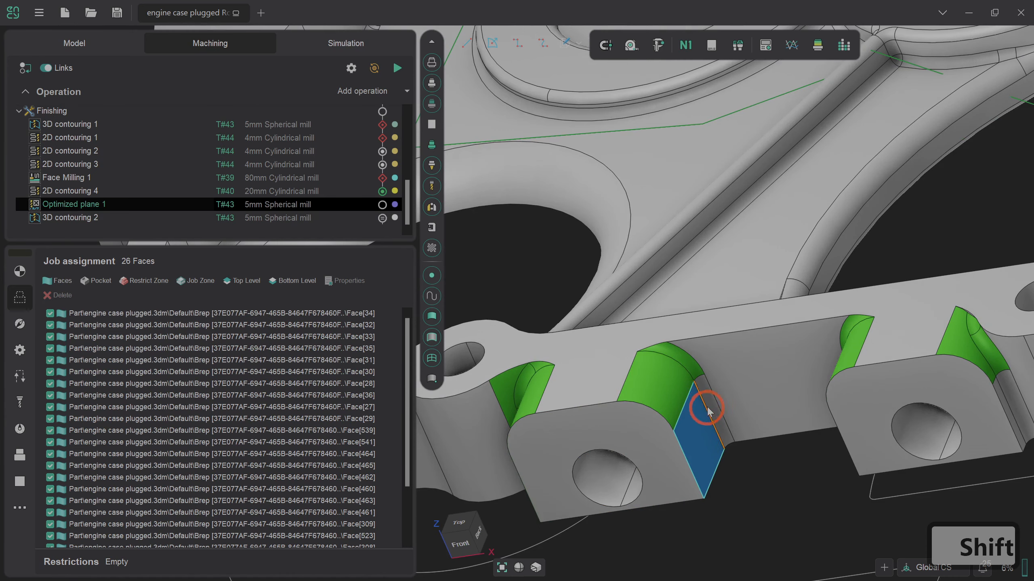
pyautogui.keyDown('shift'); pyautogui.click(709, 404); pyautogui.keyUp('shift')
pyautogui.keyDown('shift'); pyautogui.click(724, 400); pyautogui.keyUp('shift')
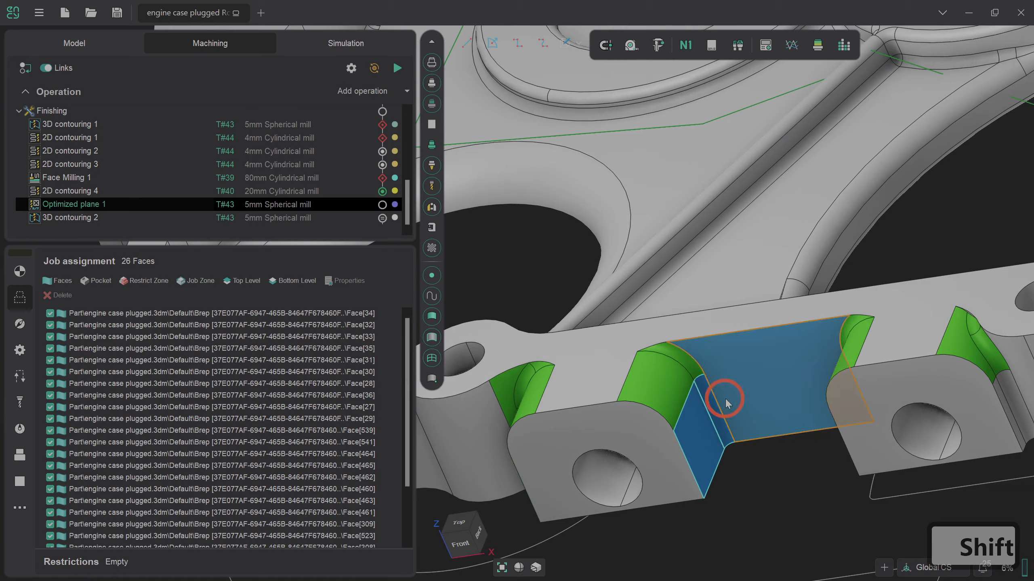
pyautogui.moveTo(725, 400)
pyautogui.mouseDown(button='right')
pyautogui.moveTo(819, 392)
pyautogui.moveTo(735, 398)
pyautogui.mouseUp(button='right')
pyautogui.keyDown('shift'); pyautogui.click(856, 380); pyautogui.keyUp('shift')
pyautogui.scroll(-3, 737, 398)
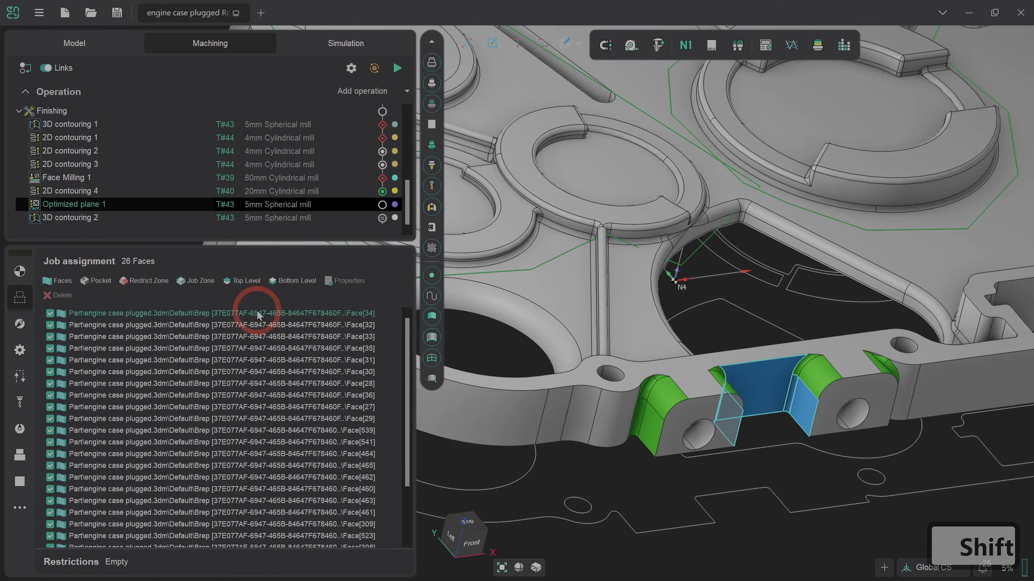
pyautogui.click(94, 281)
# Step: Add the three vertical faces beside the second front lug, below its finished fillet, to the Optimized plane 1 job assignment
pyautogui.moveTo(658, 364); pyautogui.dragTo(791, 384, button='right')
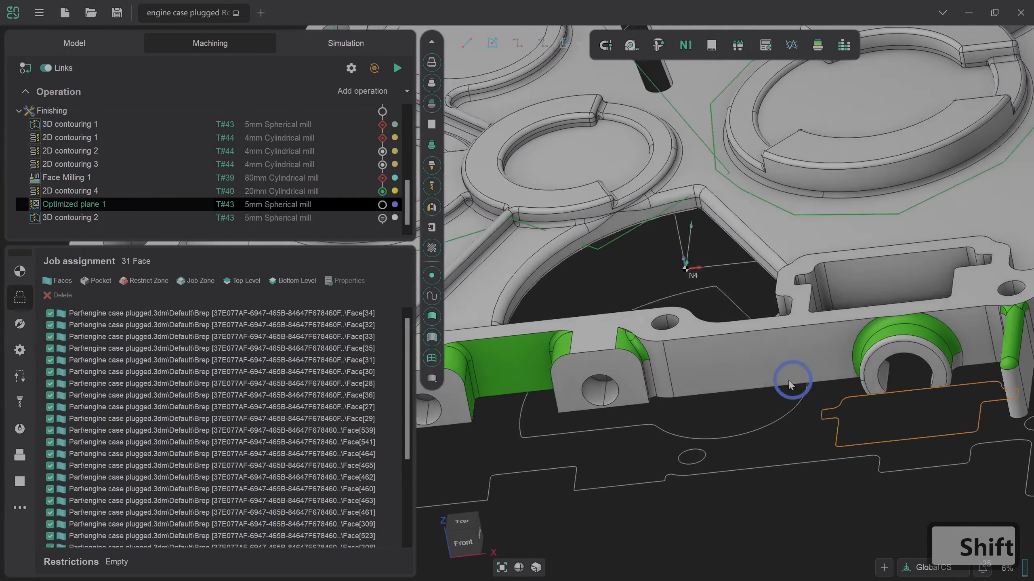
pyautogui.scroll(5, 665, 376)
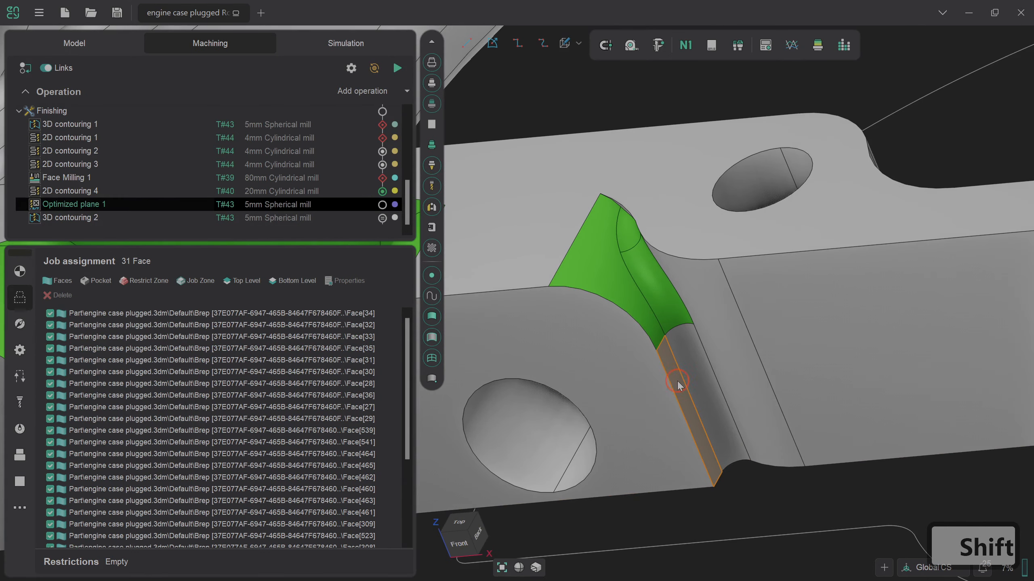
pyautogui.keyDown('shift'); pyautogui.click(663, 385); pyautogui.keyUp('shift')
pyautogui.keyDown('shift'); pyautogui.click(699, 391); pyautogui.keyUp('shift')
pyautogui.keyDown('shift'); pyautogui.click(717, 357); pyautogui.keyUp('shift')
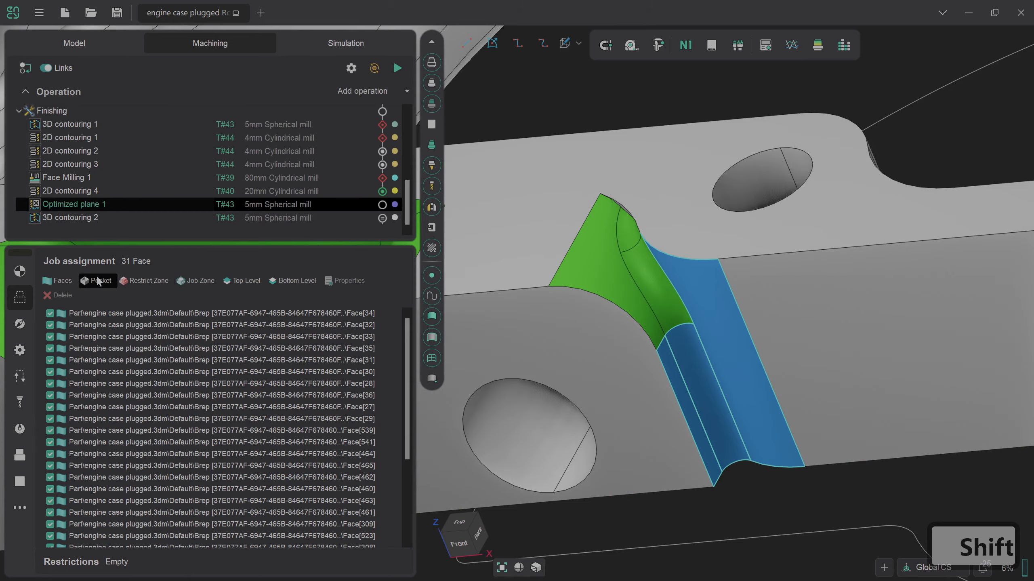
pyautogui.click(57, 280)
# Step: Add the rim and front faces of the half-round boss on the front wall to the Optimized plane 1 job assignment
pyautogui.scroll(-5, 530, 368)
pyautogui.moveTo(530, 369); pyautogui.dragTo(810, 368, button='middle')
pyautogui.scroll(5, 808, 364)
pyautogui.keyDown('shift'); pyautogui.click(683, 454); pyautogui.keyUp('shift')
pyautogui.keyDown('shift'); pyautogui.click(701, 423); pyautogui.keyUp('shift')
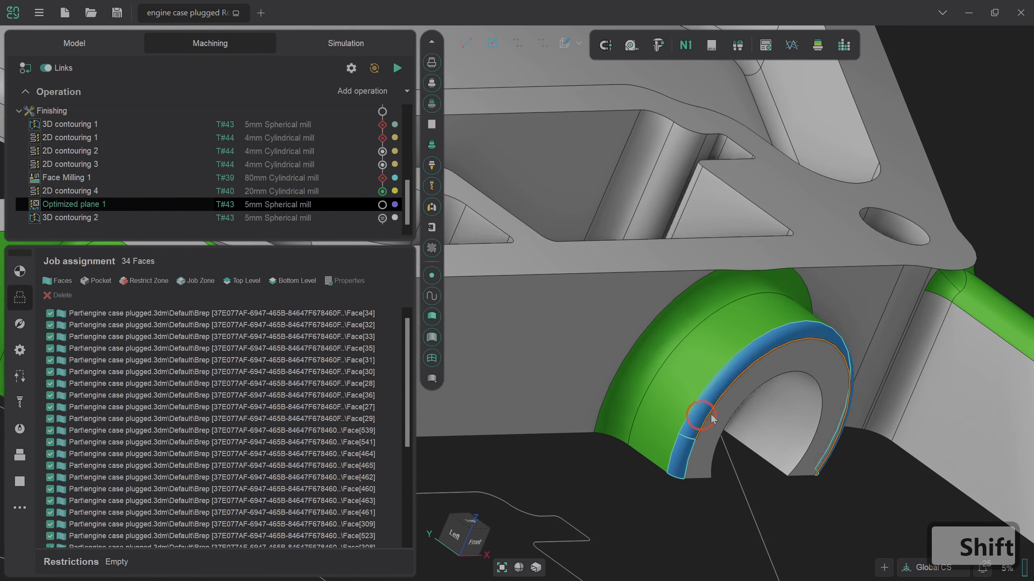
pyautogui.keyDown('shift'); pyautogui.click(734, 394); pyautogui.keyUp('shift')
pyautogui.moveTo(734, 394); pyautogui.dragTo(793, 390, button='middle')
pyautogui.keyDown('shift'); pyautogui.click(953, 422); pyautogui.keyUp('shift')
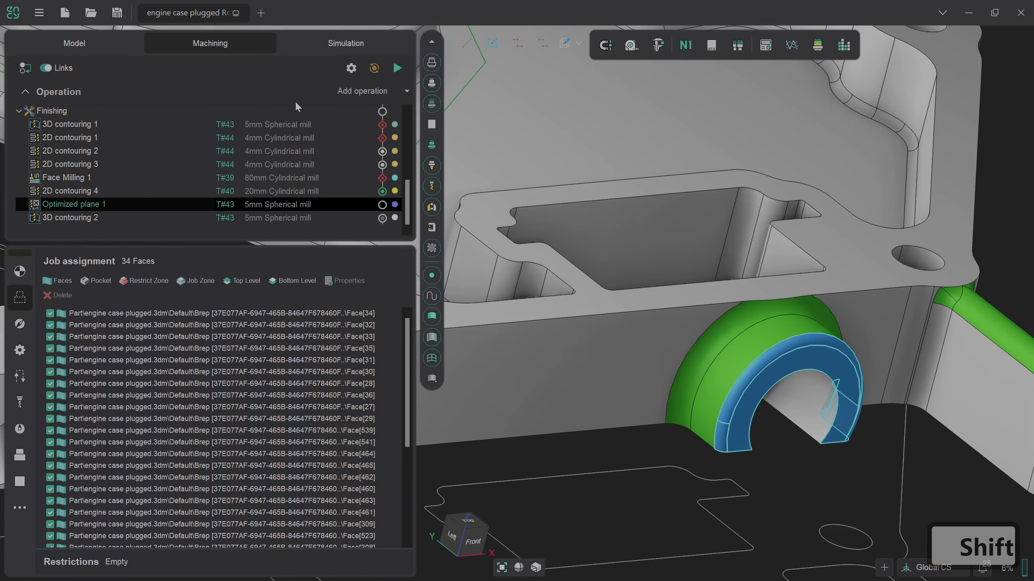
pyautogui.click(74, 282)
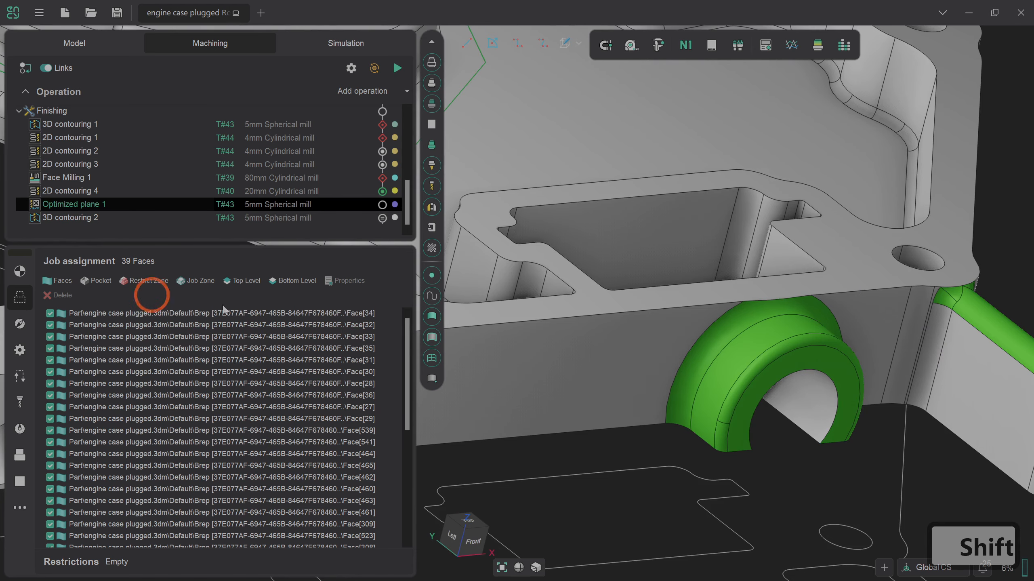
# Step: Add the two vertical faces above the finished fillets on the outer side wall to the Optimized plane 1 job assignment
pyautogui.scroll(-5, 577, 358)
pyautogui.scroll(5, 580, 360)
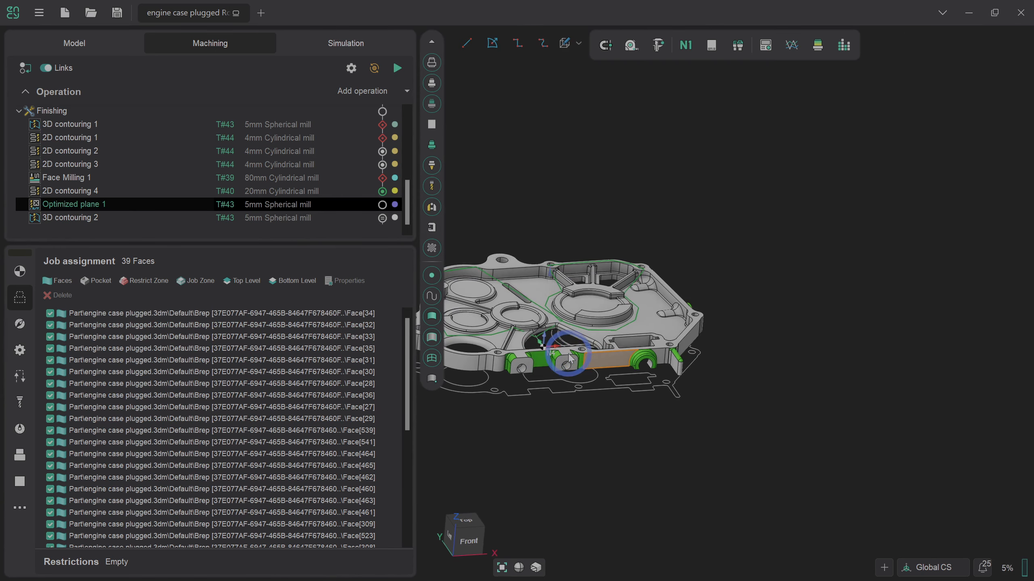
pyautogui.scroll(3, 628, 346)
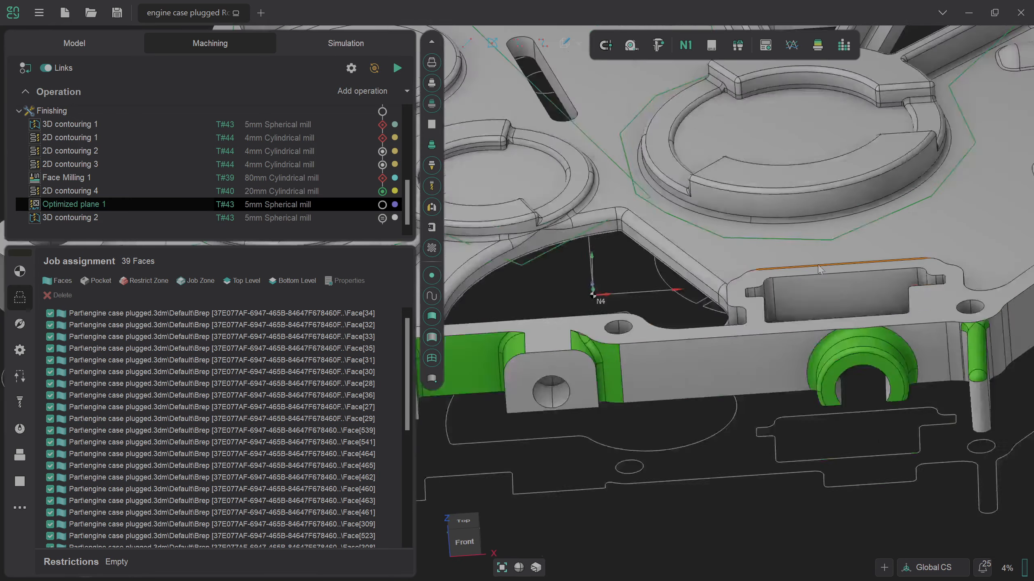
pyautogui.scroll(-6, 773, 284)
pyautogui.scroll(8, 882, 240)
pyautogui.scroll(-8, 882, 240)
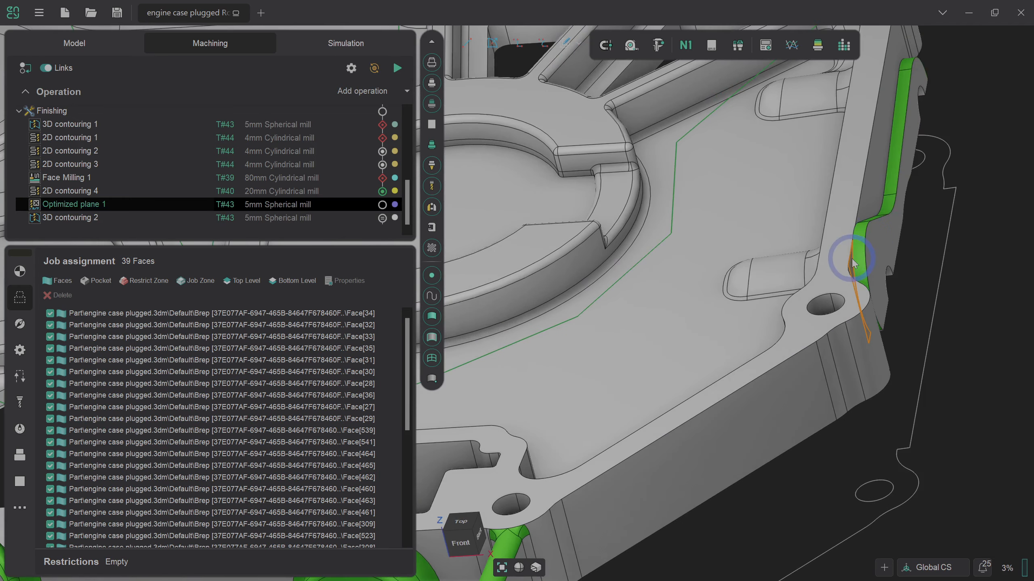
pyautogui.keyDown('shift'); pyautogui.click(897, 191); pyautogui.keyUp('shift')
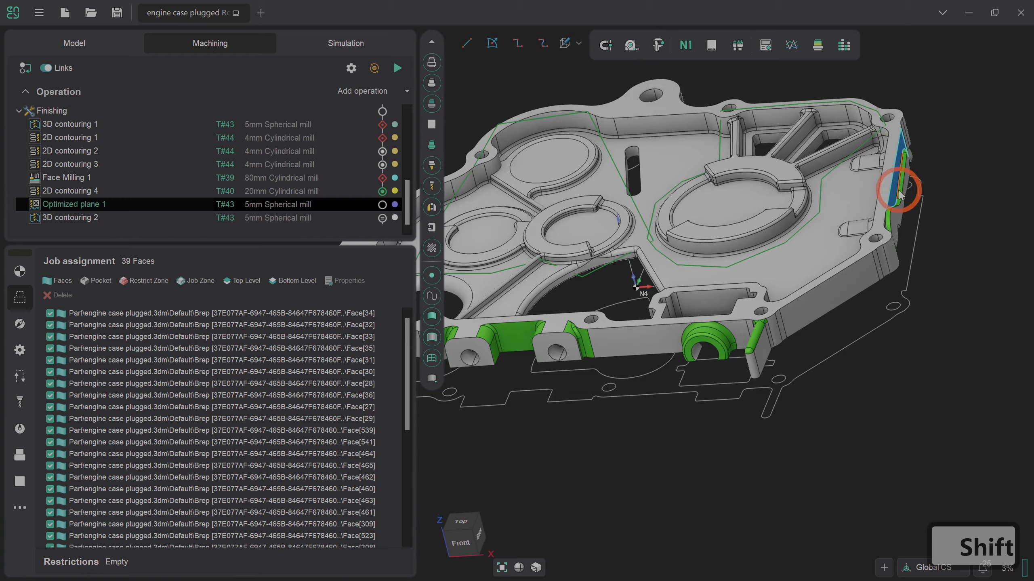
pyautogui.scroll(8, 891, 201)
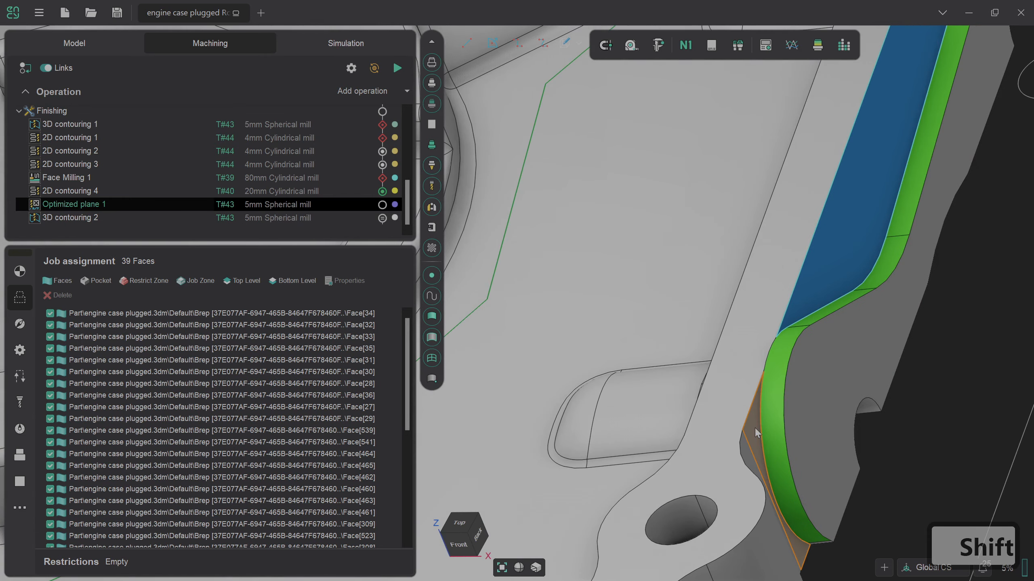
pyautogui.scroll(-8, 758, 432)
pyautogui.keyDown('shift'); pyautogui.click(832, 299); pyautogui.keyUp('shift')
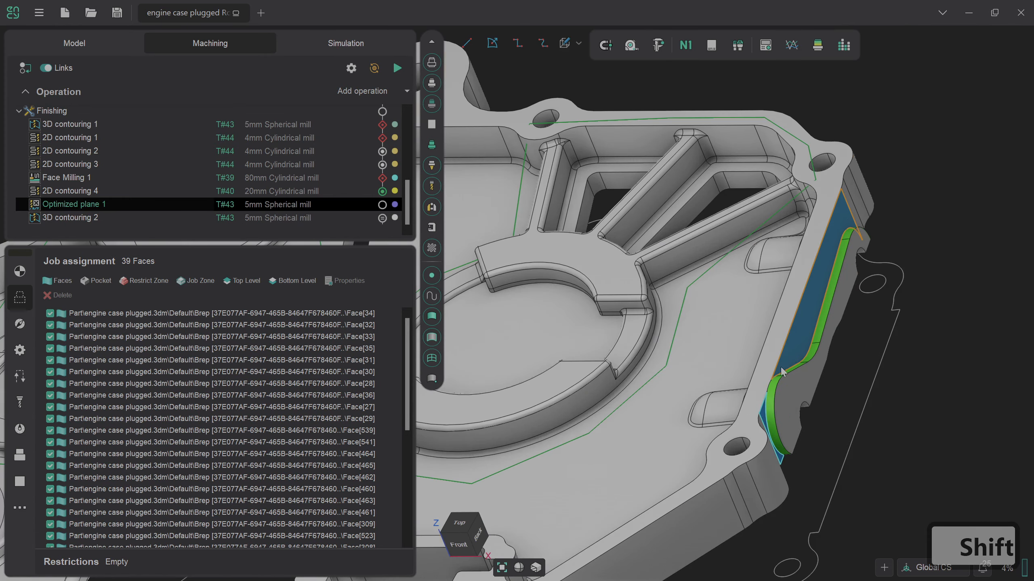
pyautogui.scroll(-2, 362, 358)
pyautogui.click(71, 284)
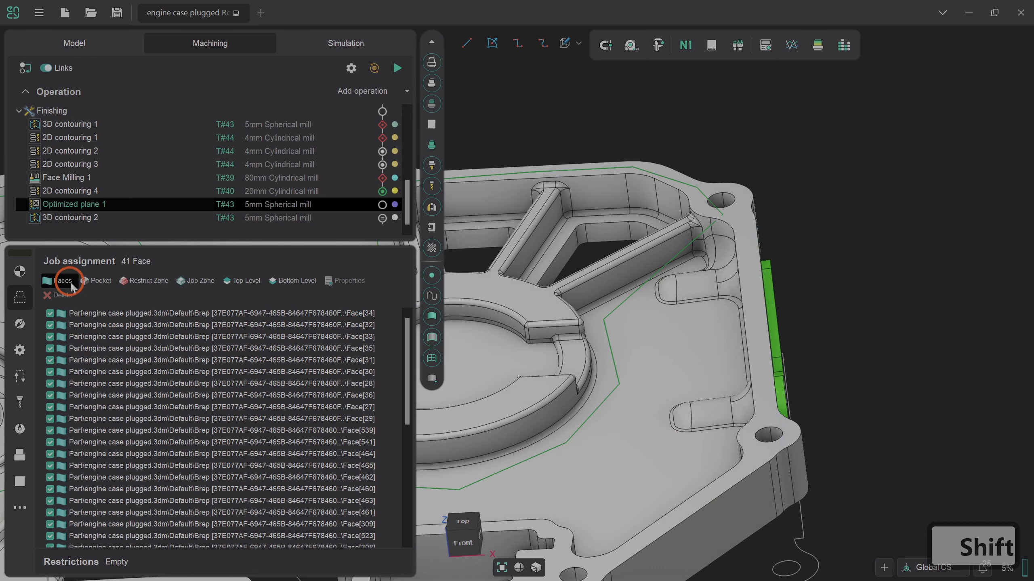
# Step: Recalculate the Optimized plane 1 toolpath and build its collision map in the Redundant axes optimizer
pyautogui.keyDown('shift'); pyautogui.click(612, 311); pyautogui.keyUp('shift')
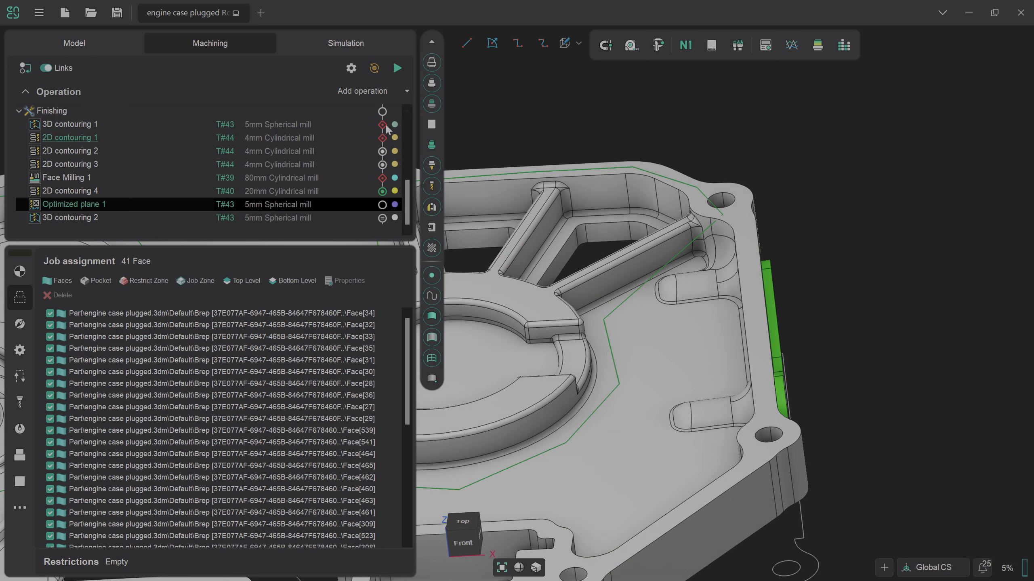
pyautogui.click(394, 68)
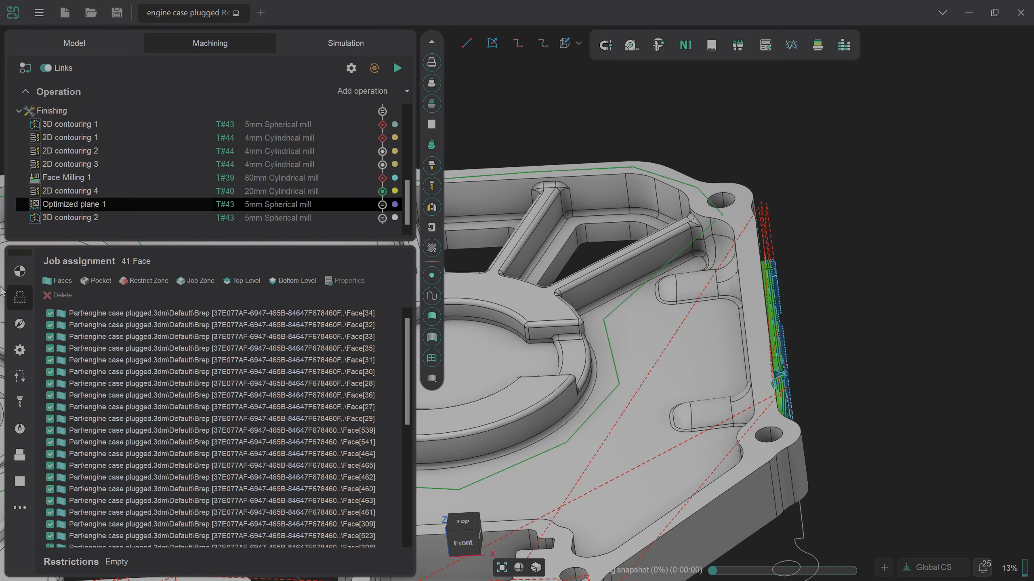
pyautogui.click(16, 271)
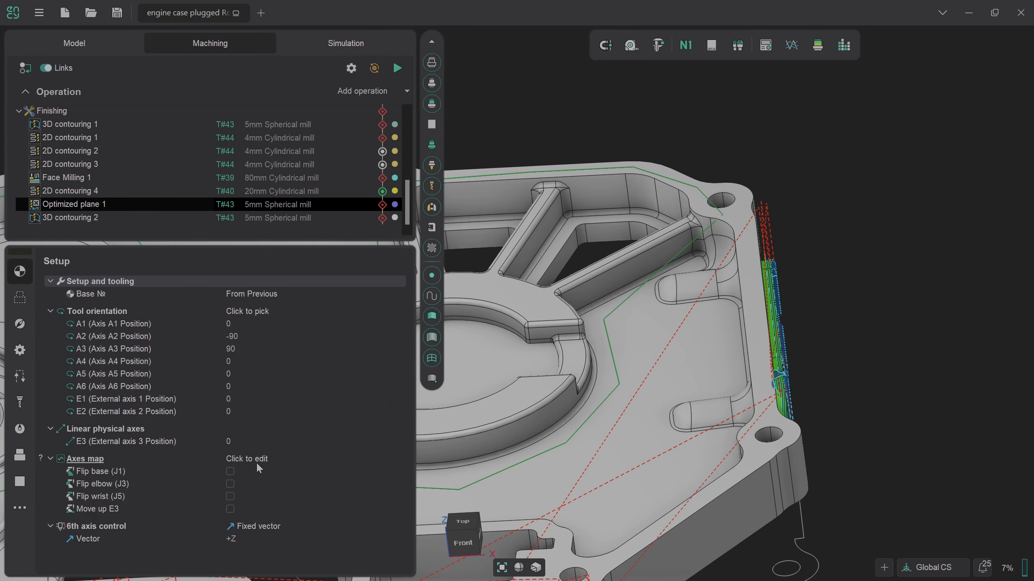
pyautogui.click(405, 460)
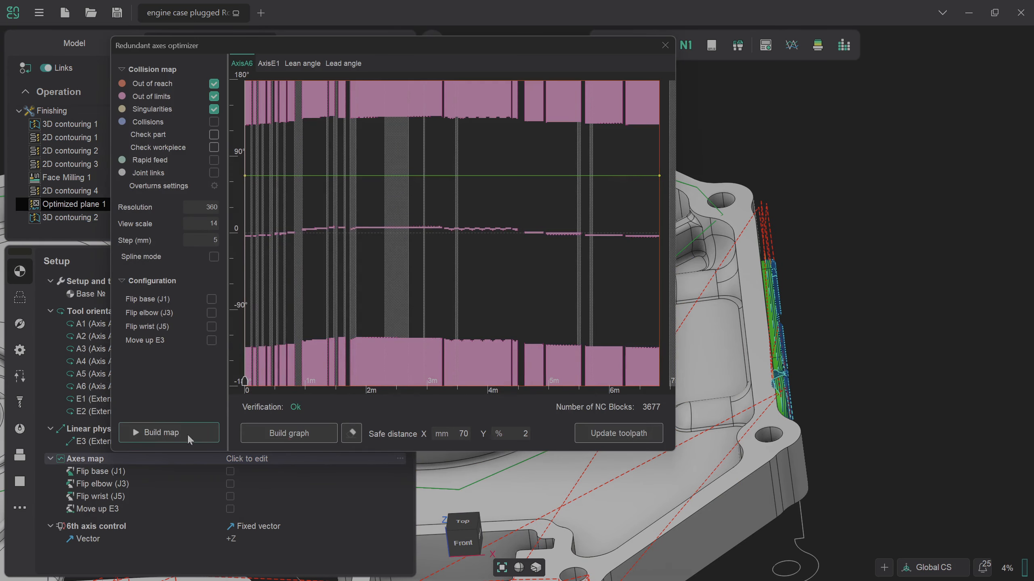
pyautogui.click(158, 432)
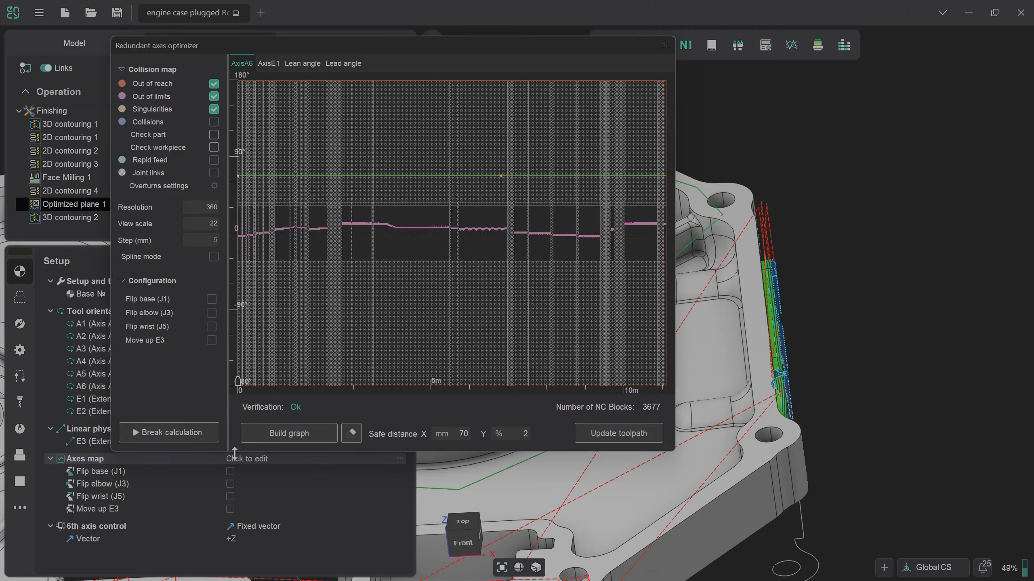
# Step: Build the axis A6 graph for Optimized plane 1, update the toolpath from it and close the optimizer
pyautogui.click(283, 437)
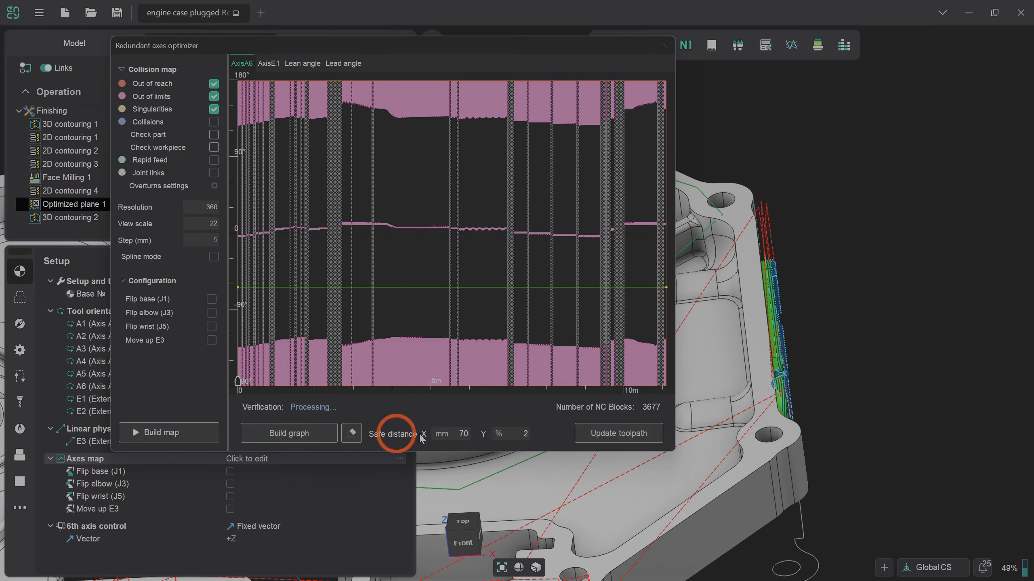
pyautogui.click(585, 440)
pyautogui.click(665, 46)
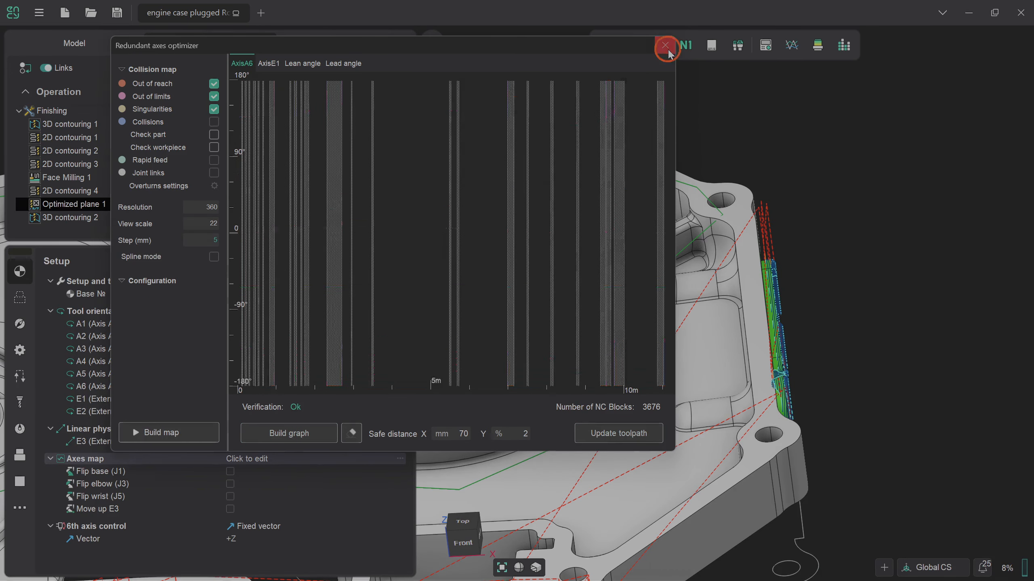
pyautogui.scroll(-5, 897, 330)
pyautogui.scroll(2, 697, 372)
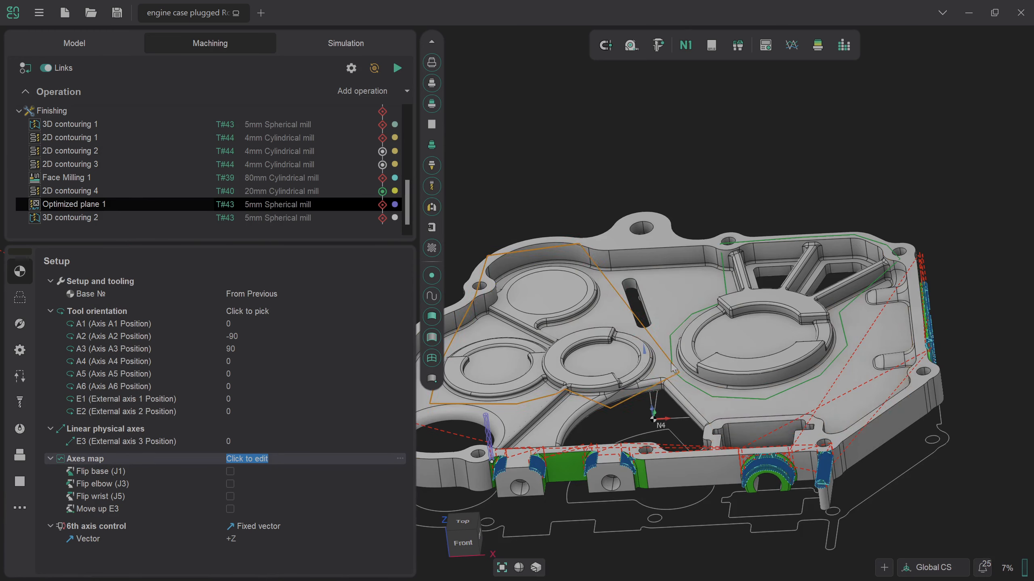
# Step: Reset the machining simulation and rerun it through the finishing operations up to 3D contouring 2
pyautogui.click(359, 45)
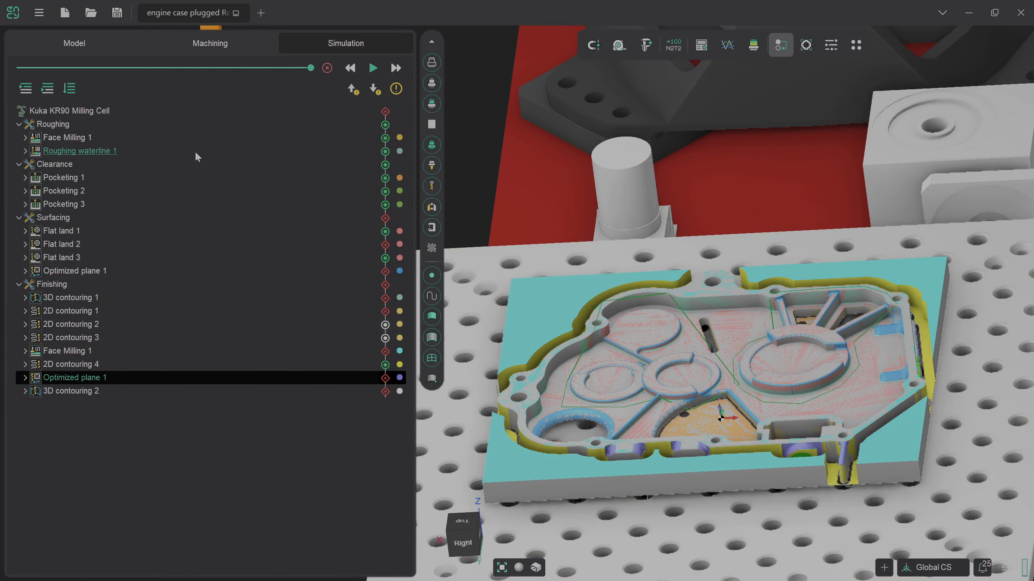
pyautogui.click(328, 68)
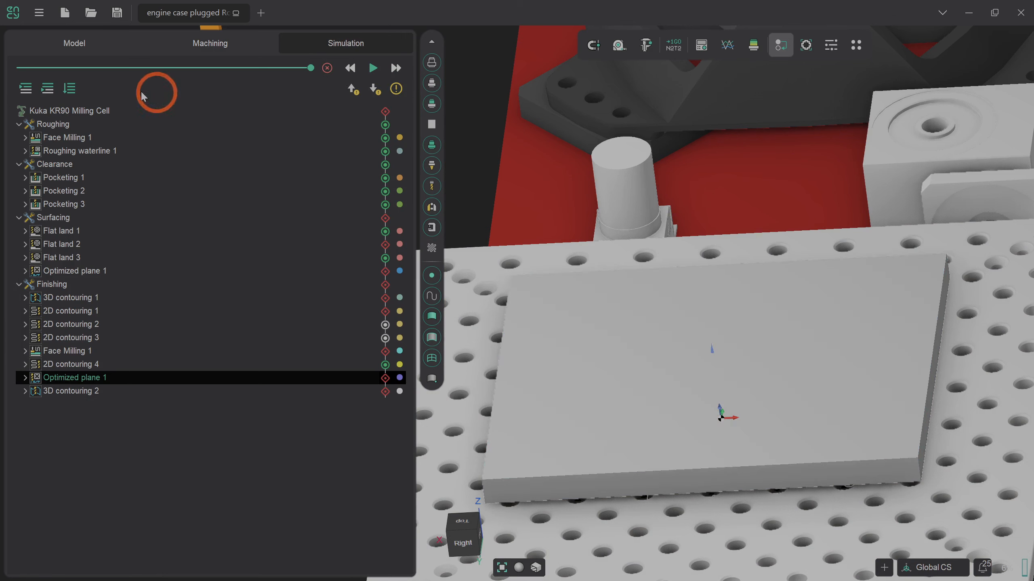
pyautogui.click(48, 88)
pyautogui.hotkey('alt', '3')
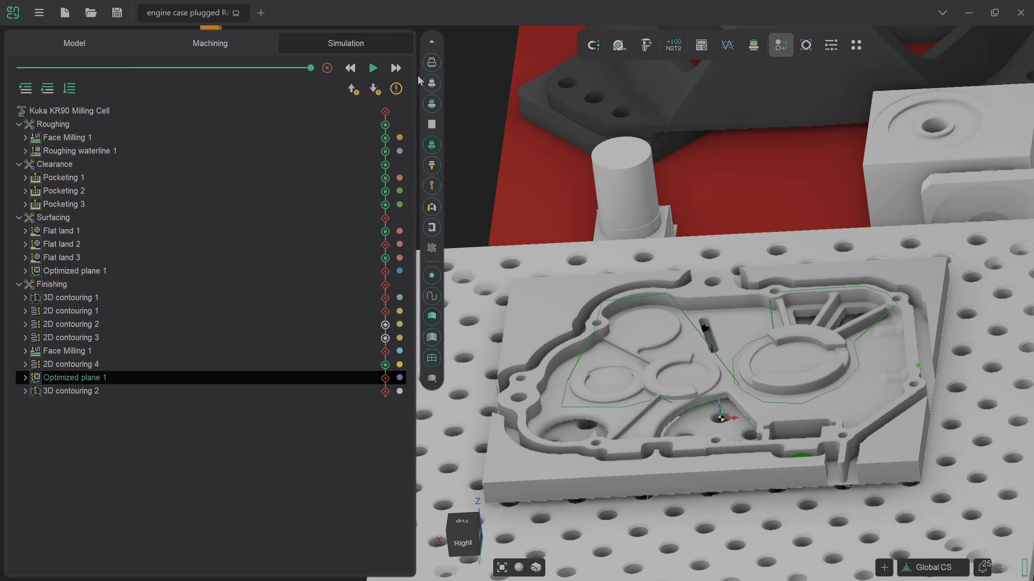
pyautogui.click(374, 69)
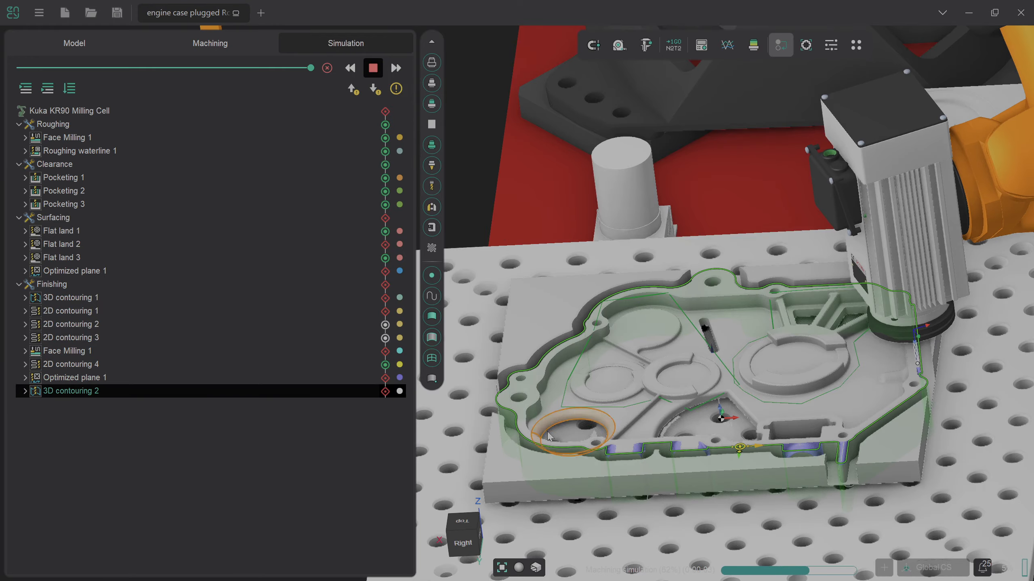
# Step: Examine the simulated finish on the front lugs, the half-round boss and the outer side wall of the engine case
pyautogui.scroll(8, 580, 462)
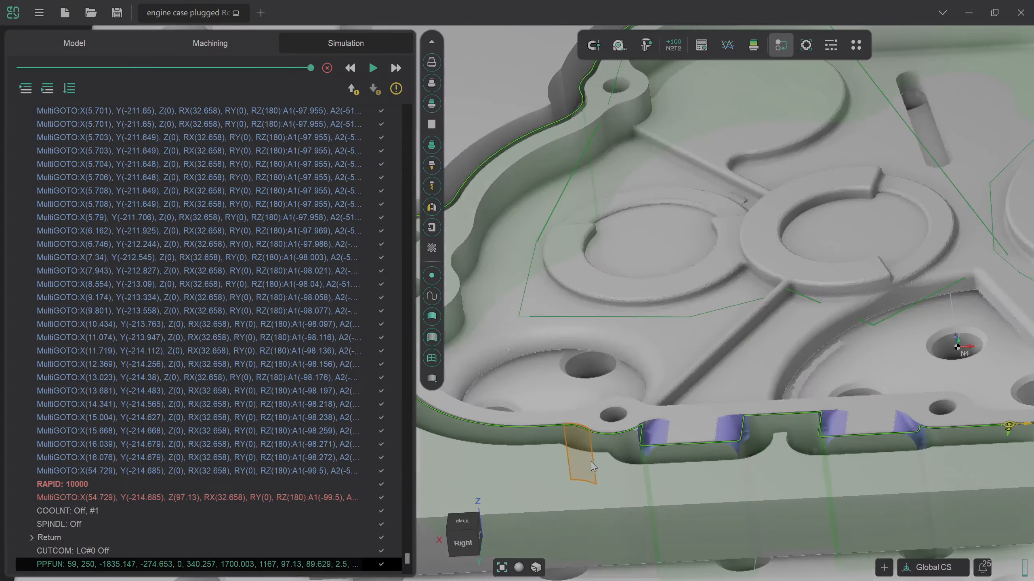
pyautogui.moveTo(632, 402)
pyautogui.mouseDown(button='middle')
pyautogui.moveTo(626, 427)
pyautogui.moveTo(635, 423)
pyautogui.mouseUp(button='middle')
pyautogui.scroll(-6, 624, 370)
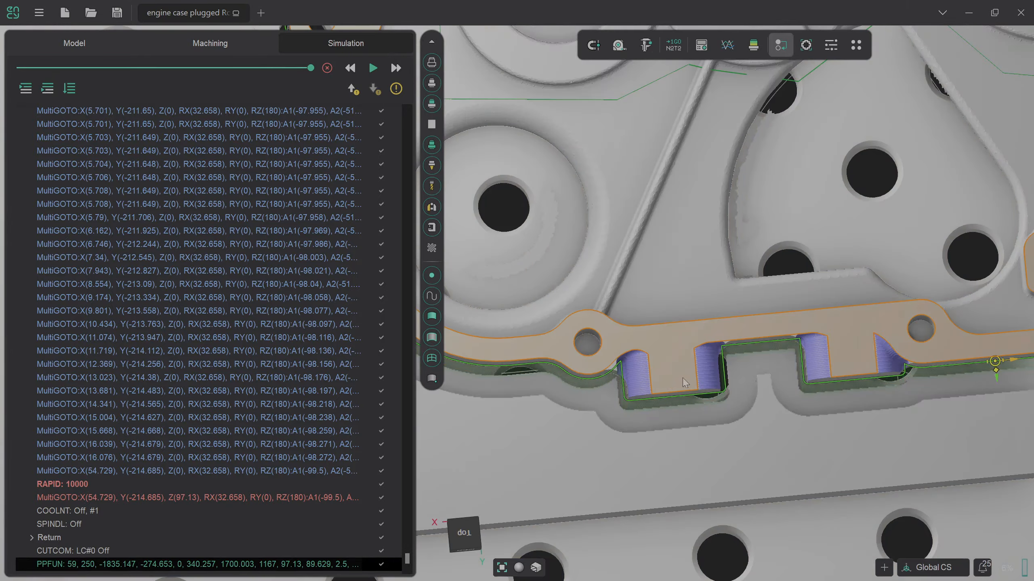
pyautogui.scroll(4, 628, 368)
pyautogui.moveTo(586, 375); pyautogui.dragTo(603, 385, button='middle')
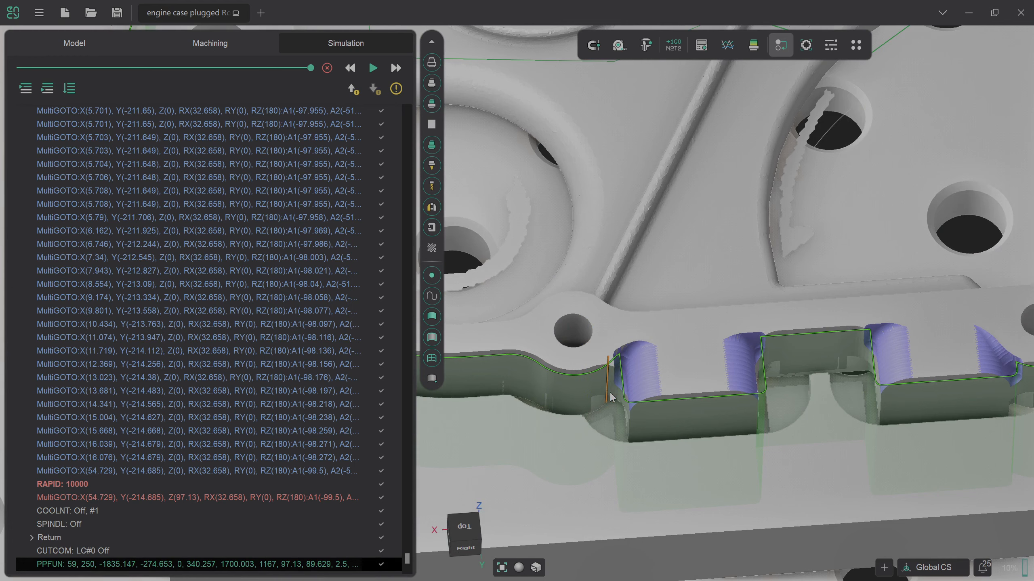
pyautogui.scroll(-5, 621, 385)
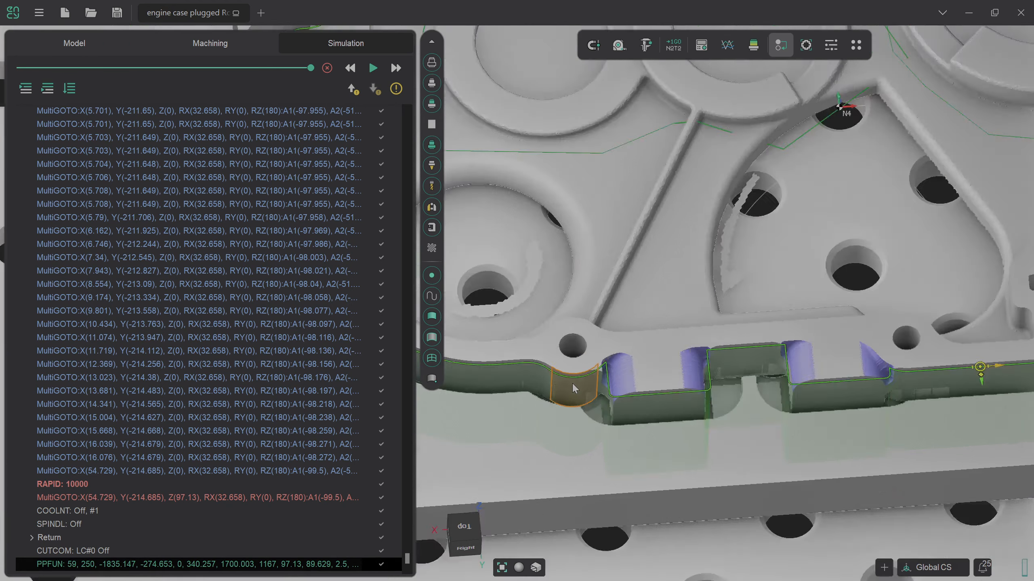
pyautogui.scroll(5, 622, 383)
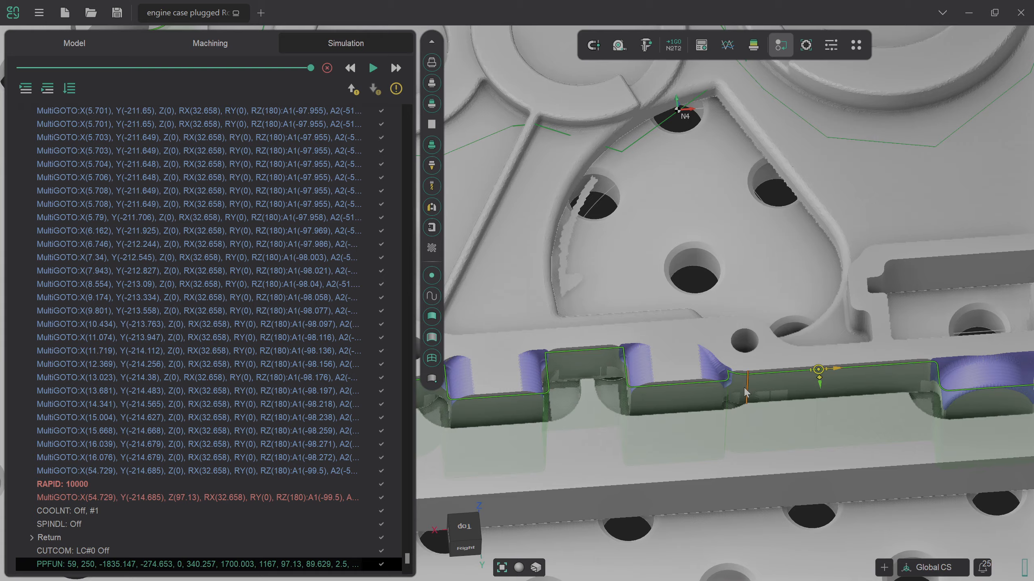
pyautogui.scroll(-5, 746, 391)
pyautogui.scroll(8, 732, 389)
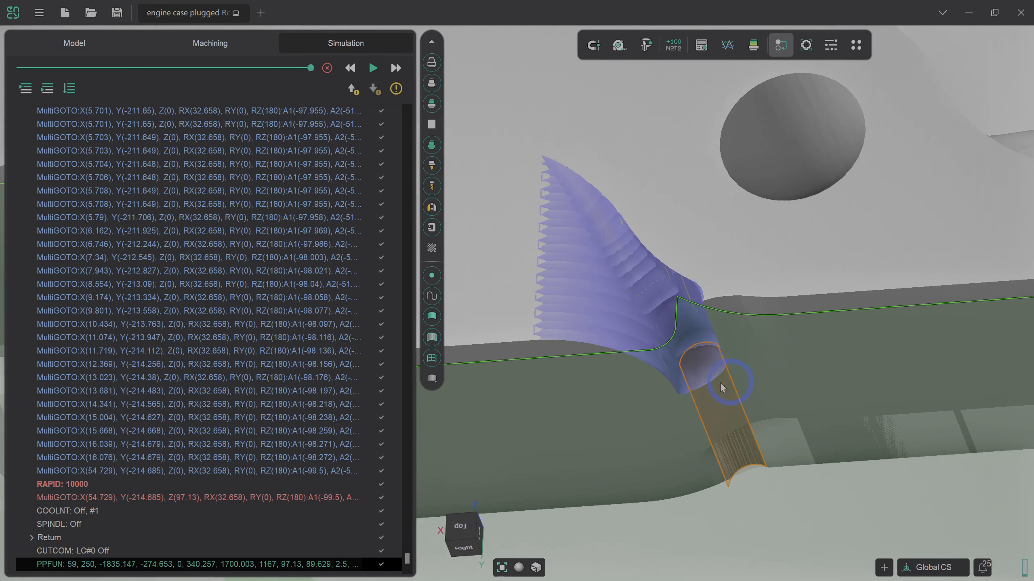
pyautogui.scroll(-6, 700, 402)
pyautogui.scroll(8, 857, 260)
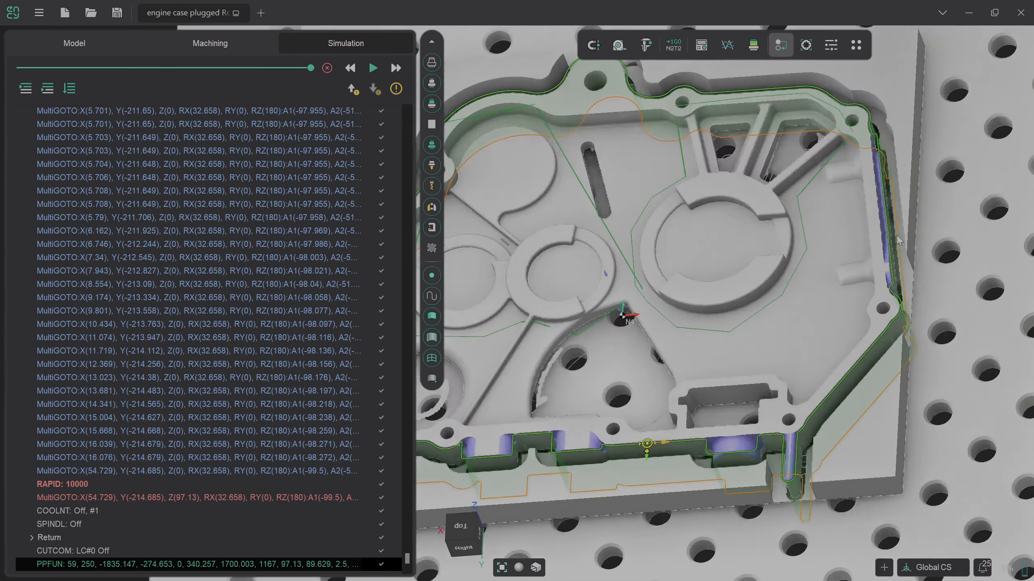
pyautogui.scroll(6, 856, 259)
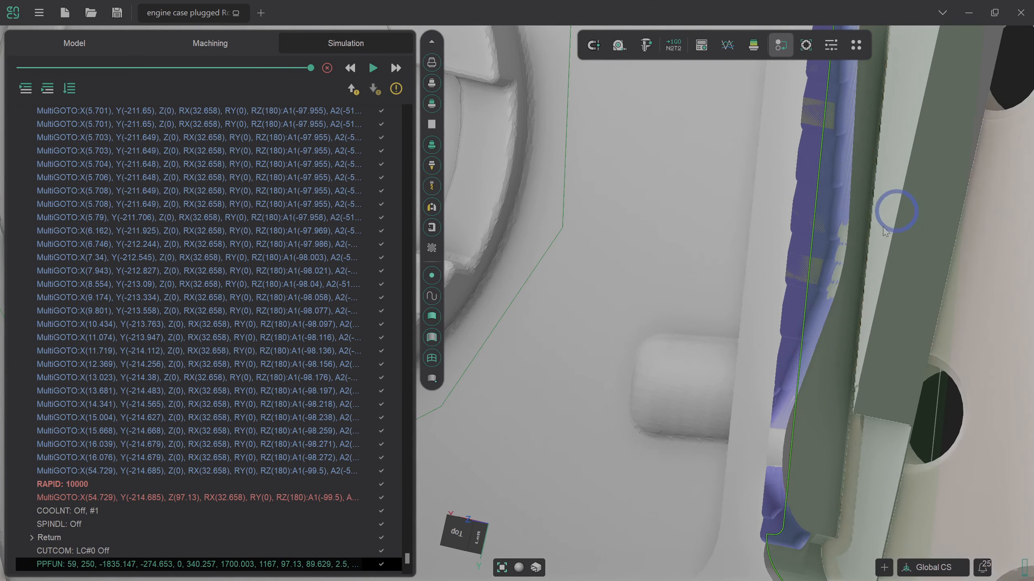
# Step: Turn on the deviation colouring of the simulated part and examine the strip above the fillets on the outer side wall
pyautogui.click(753, 45)
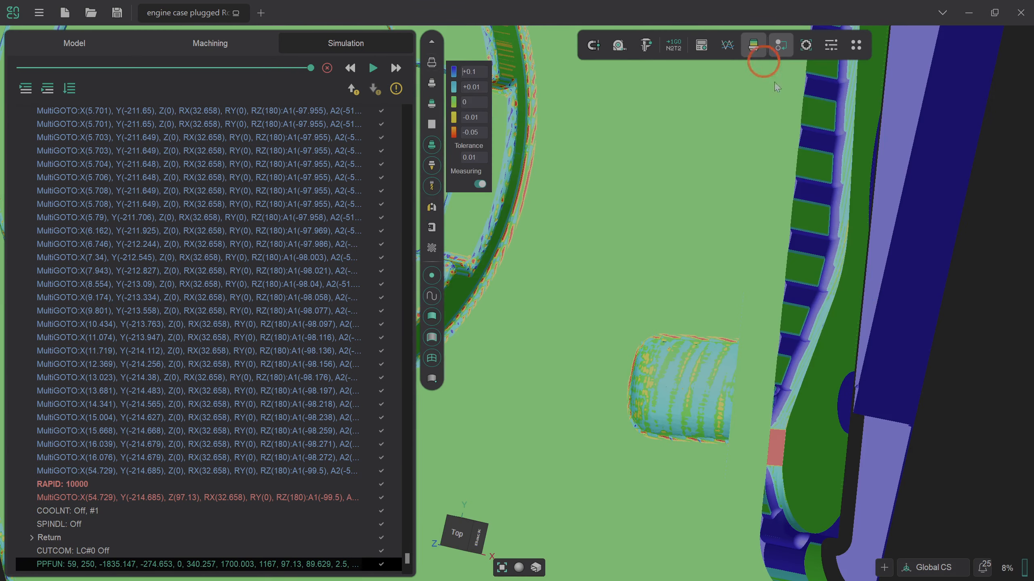
pyautogui.click(882, 377)
pyautogui.scroll(-4, 883, 378)
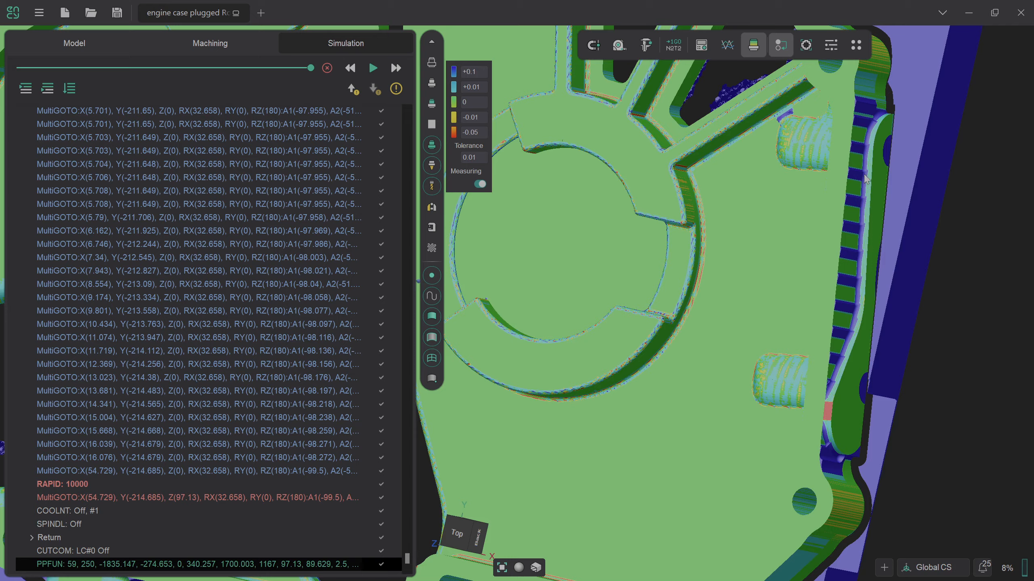
pyautogui.moveTo(863, 260); pyautogui.dragTo(913, 276, button='middle')
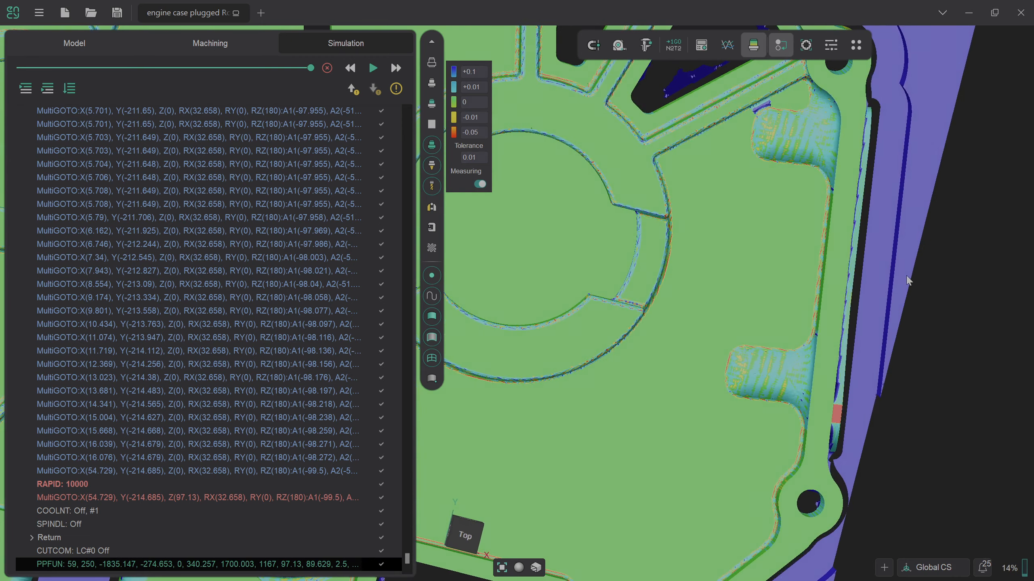
# Step: Examine the deviation colours over the whole engine case and at the red patch between the side wall's finished faces
pyautogui.scroll(-6, 895, 274)
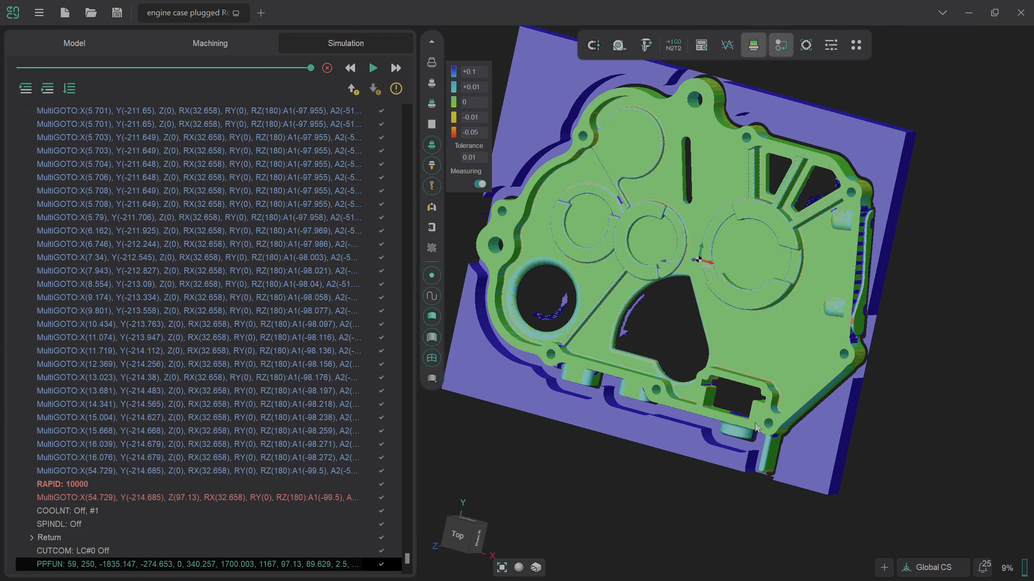
pyautogui.scroll(5, 625, 401)
pyautogui.moveTo(625, 401); pyautogui.dragTo(666, 370, button='middle')
pyautogui.scroll(-8, 666, 370)
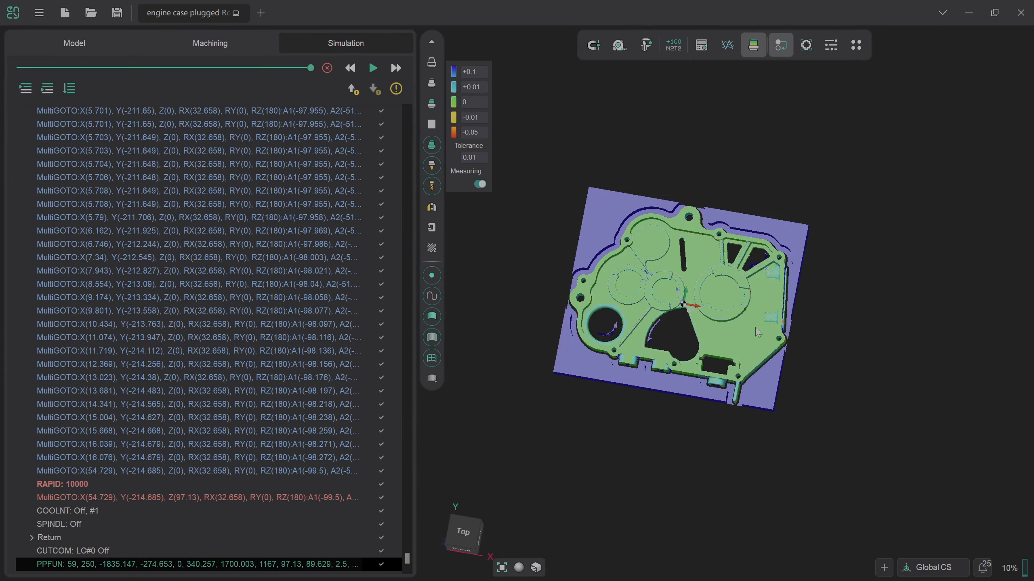
pyautogui.scroll(10, 757, 331)
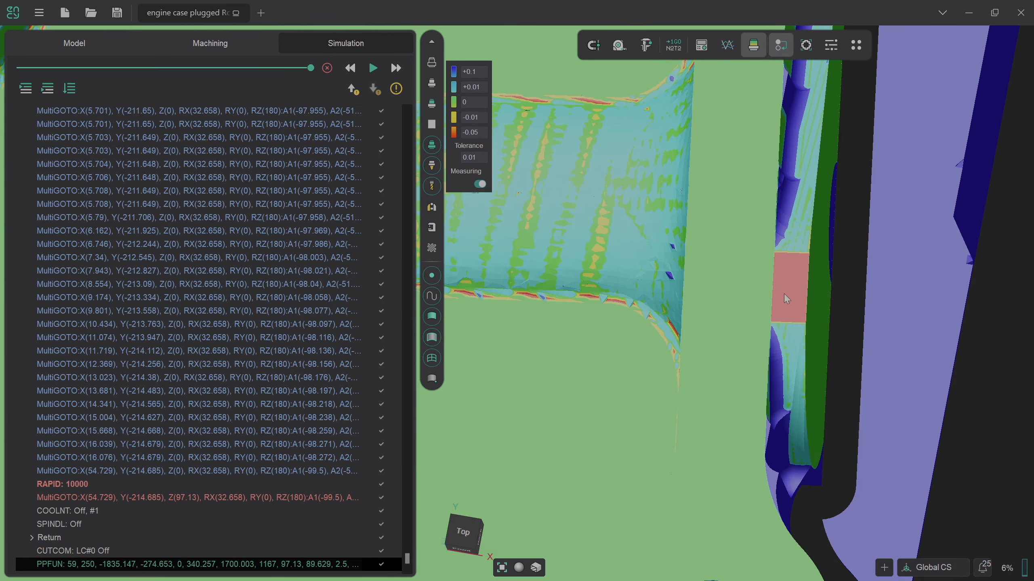
pyautogui.scroll(-5, 783, 294)
pyautogui.moveTo(800, 258); pyautogui.dragTo(794, 281, button='middle')
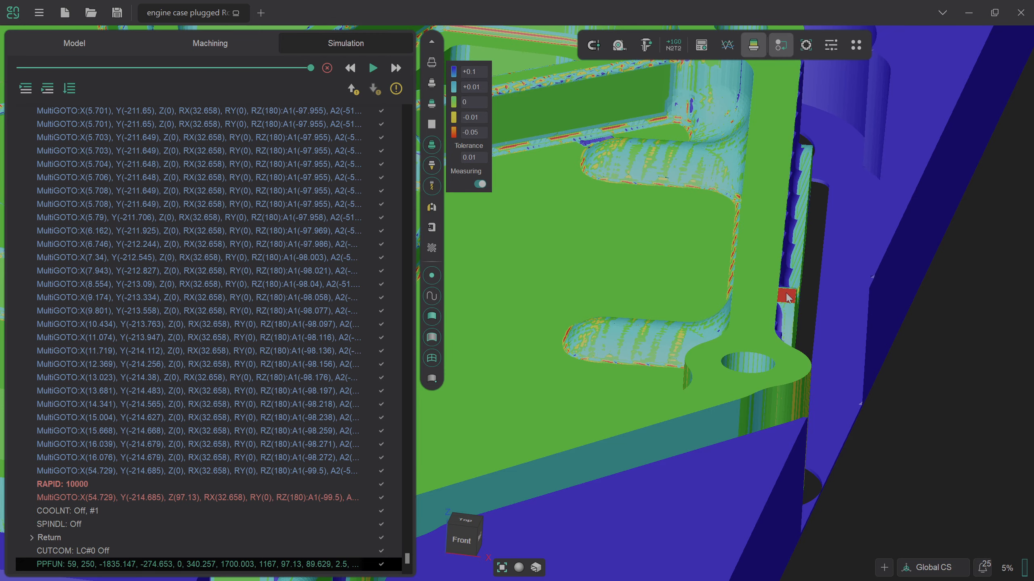
pyautogui.scroll(-10, 795, 303)
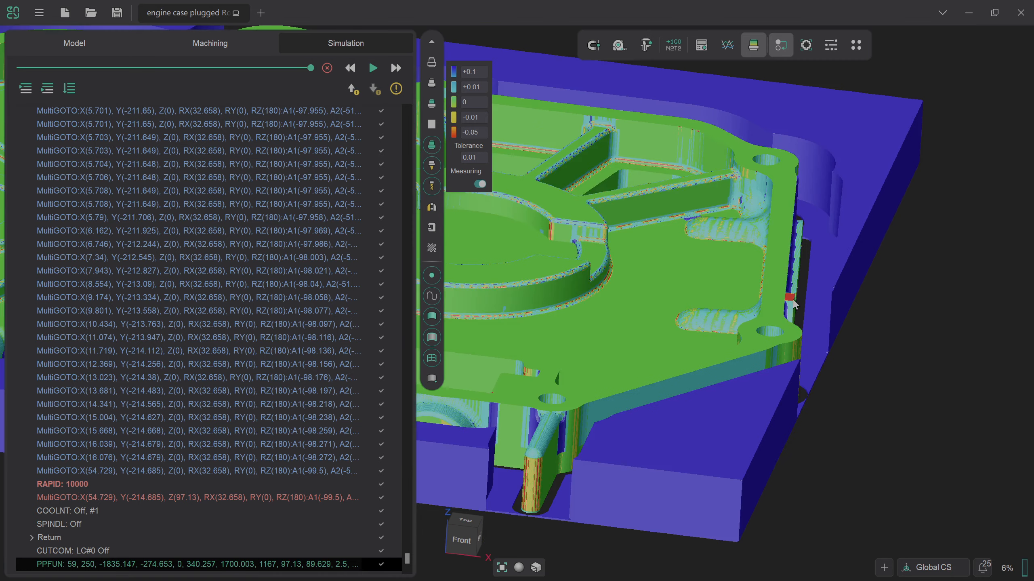
# Step: Examine the deviation colours at the front lugs and the Optimized plane 1 toolpath on their fillets
pyautogui.scroll(3, 583, 396)
pyautogui.scroll(5, 582, 397)
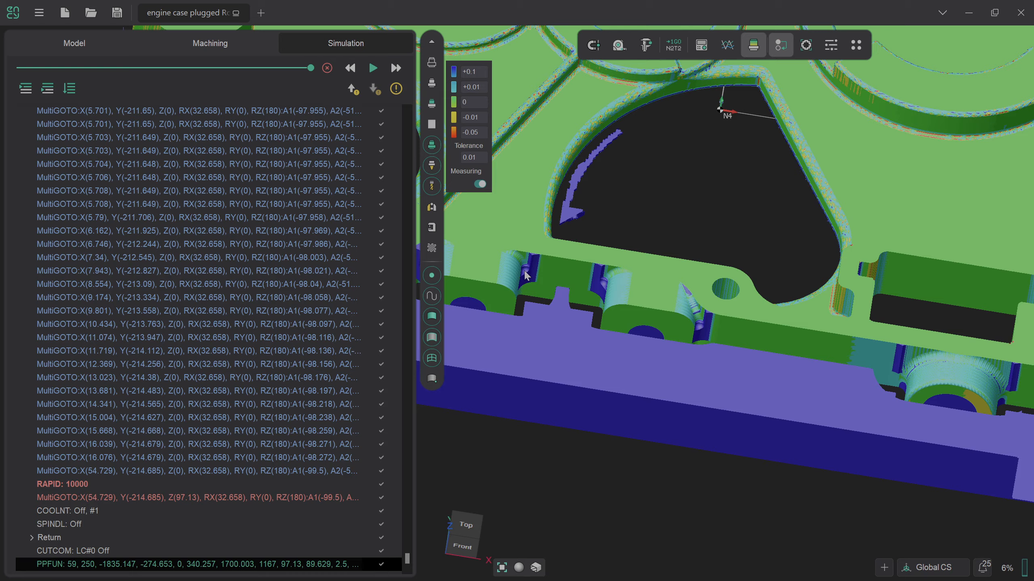
pyautogui.scroll(-8, 685, 309)
pyautogui.scroll(8, 511, 295)
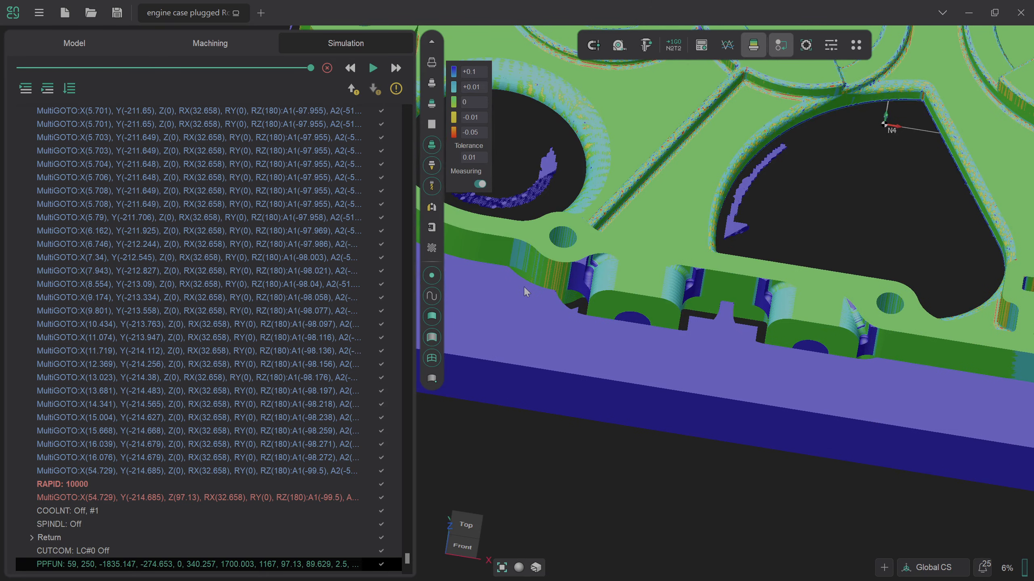
pyautogui.click(239, 43)
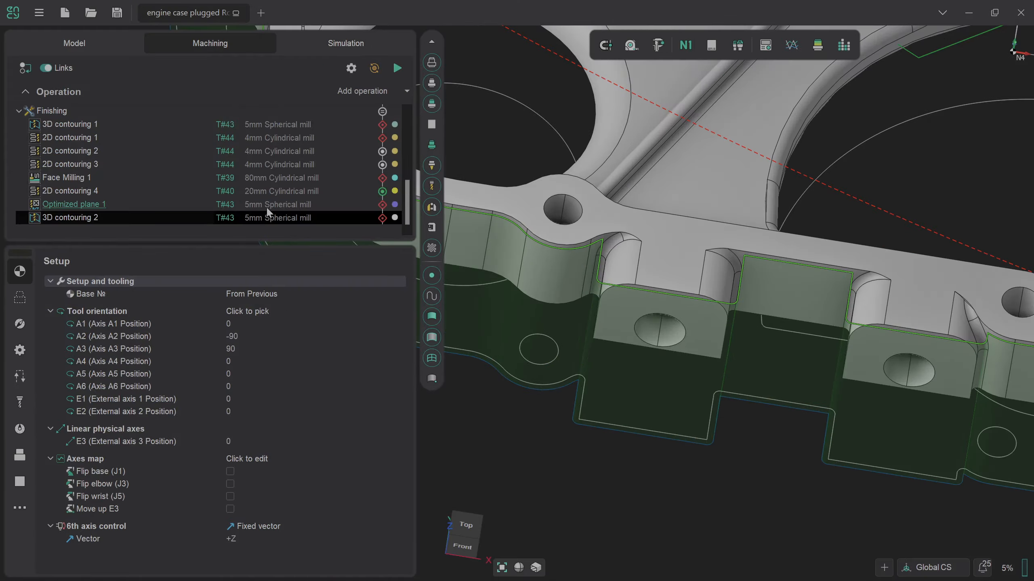
pyautogui.click(267, 205)
pyautogui.scroll(3, 569, 281)
pyautogui.moveTo(580, 283)
pyautogui.mouseDown(button='middle')
pyautogui.moveTo(605, 281)
pyautogui.moveTo(590, 272)
pyautogui.mouseUp(button='middle')
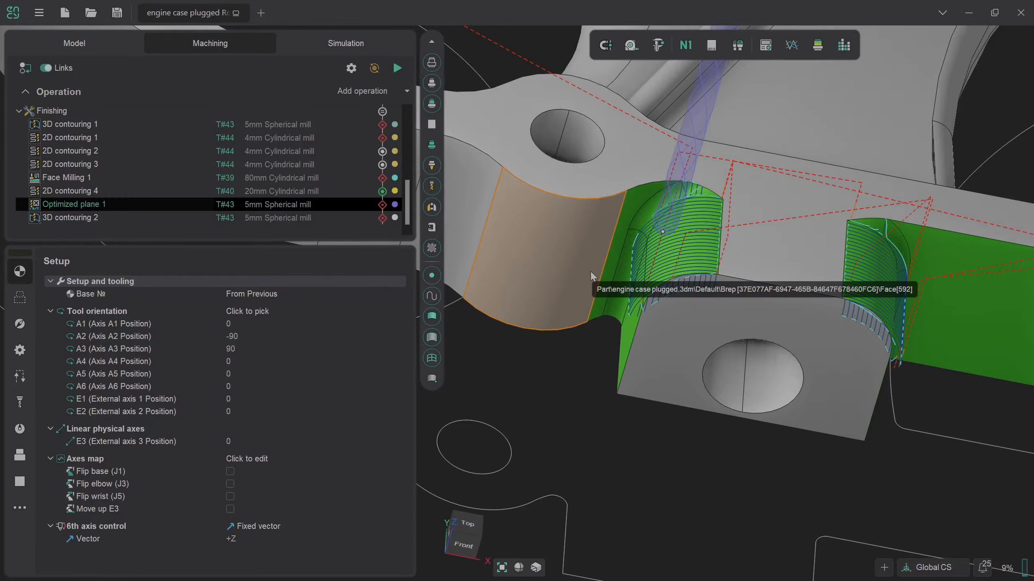
pyautogui.moveTo(579, 317)
pyautogui.mouseDown(button='middle')
pyautogui.moveTo(556, 386)
pyautogui.moveTo(583, 318)
pyautogui.mouseUp(button='middle')
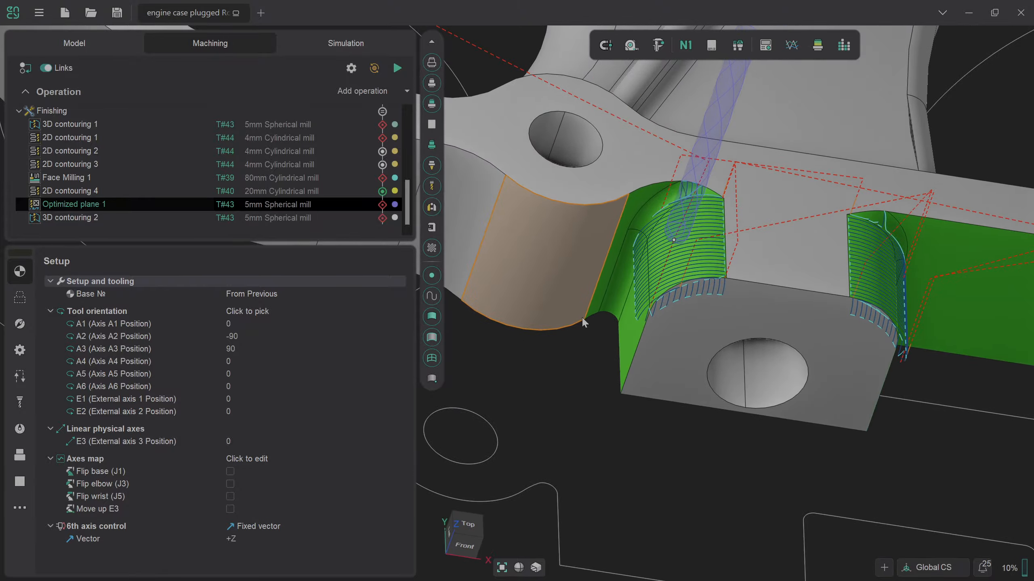
# Step: Duplicate the 3D contouring 2 operation within the Finishing group
pyautogui.click(273, 219)
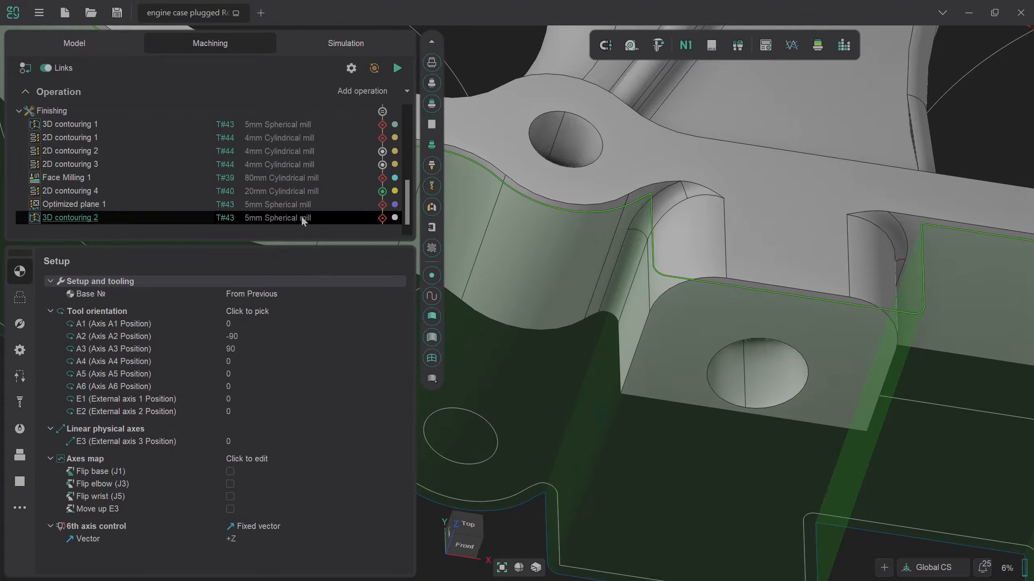
pyautogui.rightClick(301, 214)
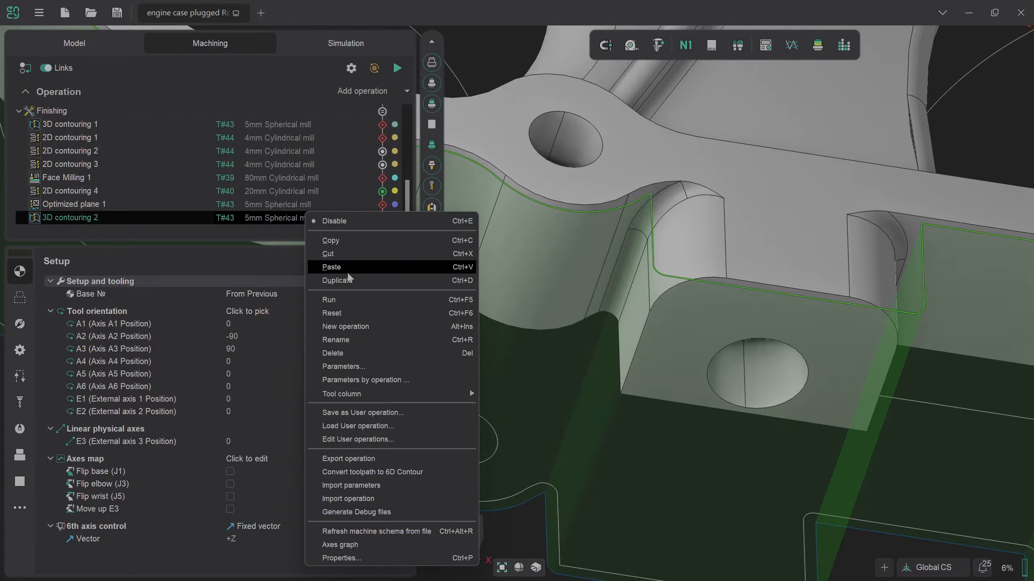
pyautogui.click(345, 280)
pyautogui.click(478, 335)
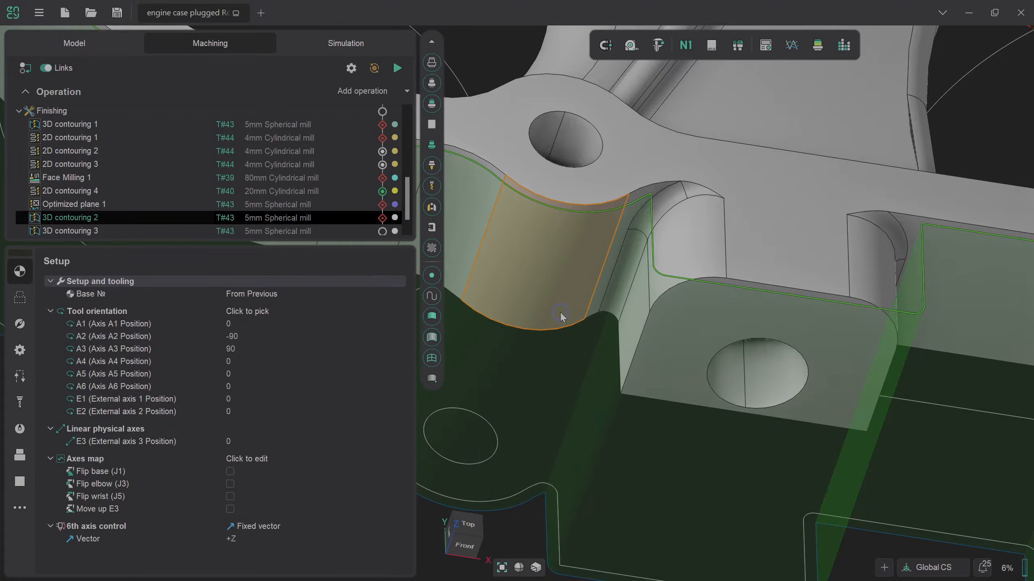
pyautogui.moveTo(560, 312); pyautogui.dragTo(555, 332, button='middle')
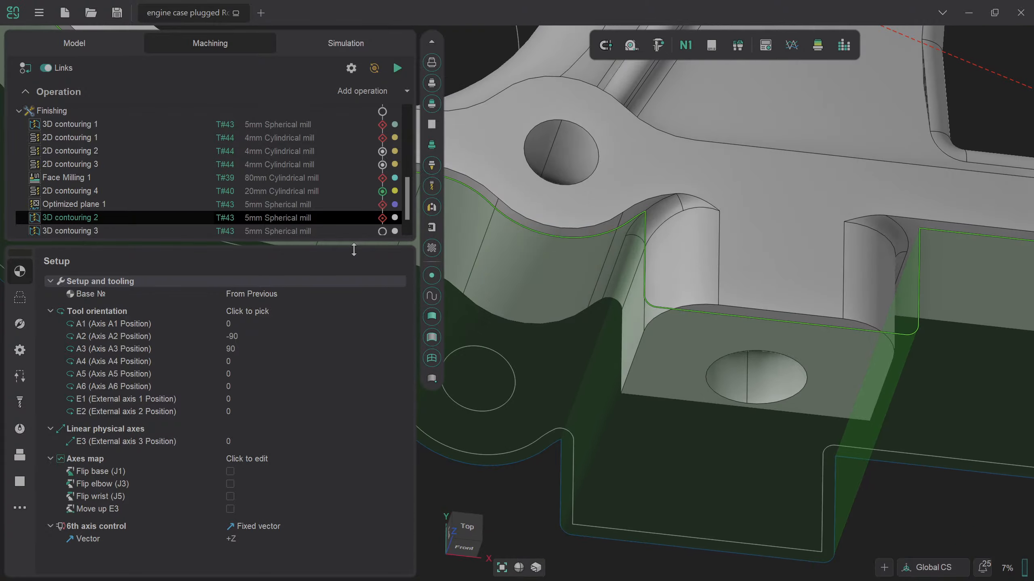
# Step: Delete the inherited curve from the job assignment of 3D contouring 3
pyautogui.click(330, 231)
pyautogui.click(12, 301)
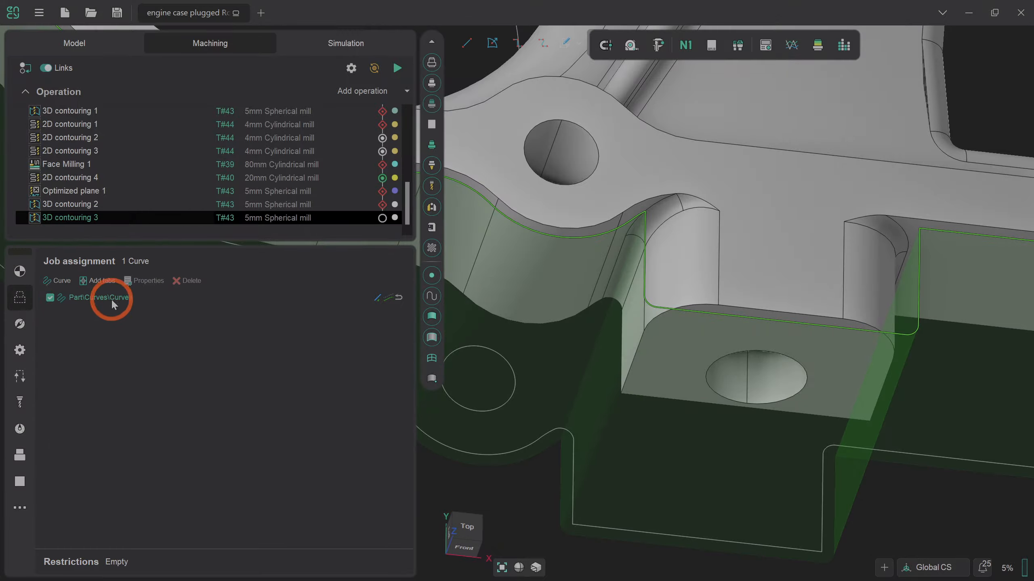
pyautogui.click(111, 296)
pyautogui.click(194, 280)
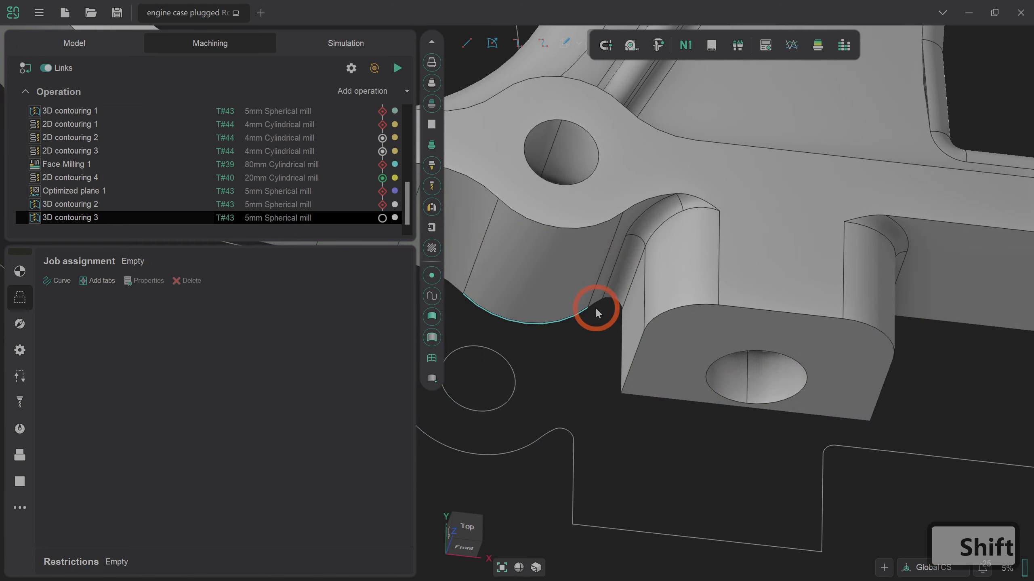
# Step: Add the lower edge chain from the round screw boss to the adjoining front lug's side as a curve of 3D contouring 3
pyautogui.keyDown('shift'); pyautogui.click(620, 325); pyautogui.keyUp('shift')
pyautogui.keyDown('shift'); pyautogui.moveTo(532, 363); pyautogui.dragTo(561, 367, button='right'); pyautogui.keyUp('shift')
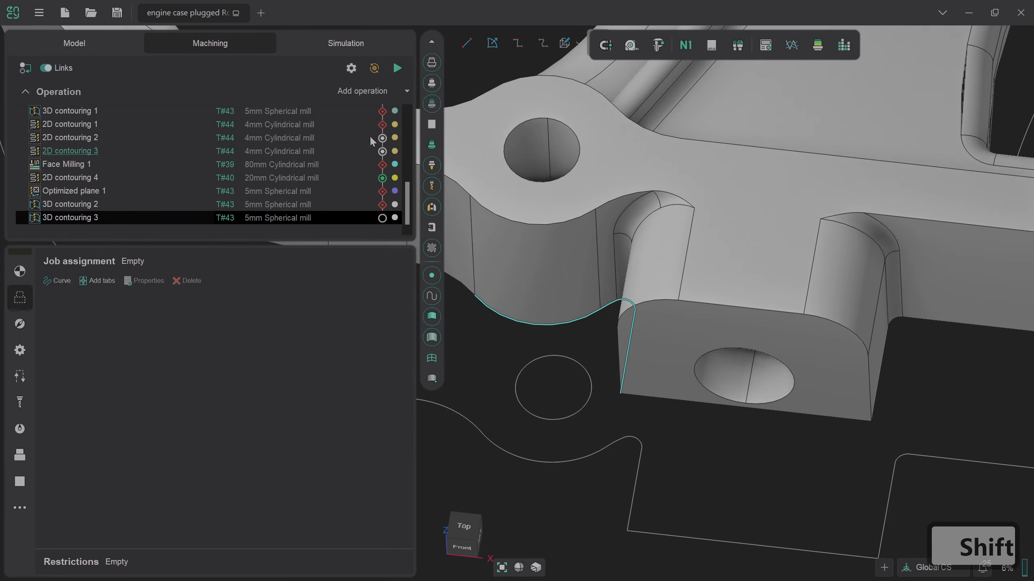
pyautogui.click(53, 280)
# Step: Add the lower edge chain on the outer side of the second front lug as another curve of the job assignment
pyautogui.keyDown('shift'); pyautogui.moveTo(524, 405); pyautogui.dragTo(629, 431, button='right'); pyautogui.keyUp('shift')
pyautogui.scroll(5, 880, 416)
pyautogui.moveTo(880, 417); pyautogui.dragTo(826, 437, button='right')
pyautogui.press('shift')
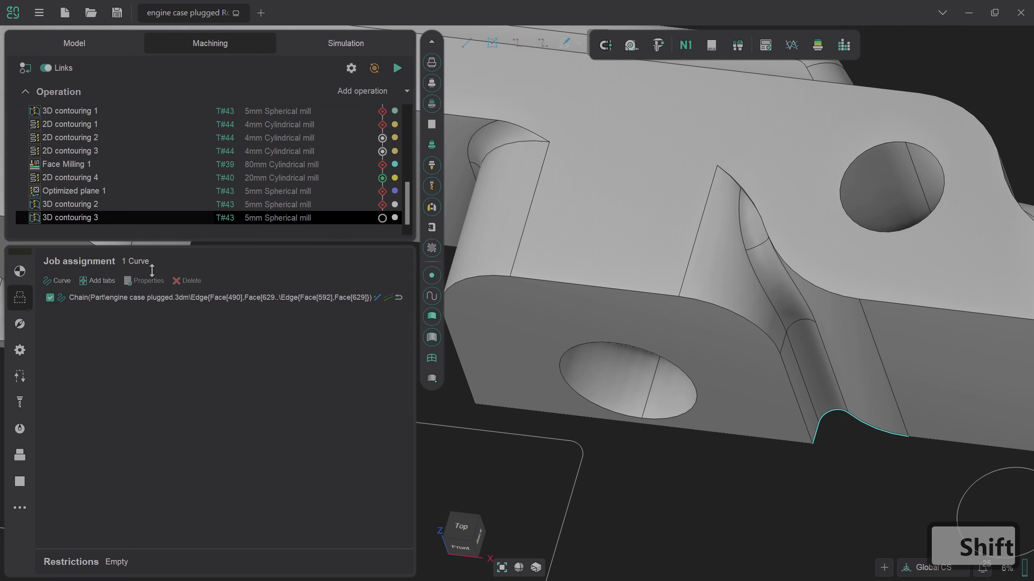
pyautogui.keyDown('shift'); pyautogui.click(723, 362); pyautogui.keyUp('shift')
pyautogui.scroll(-8, 732, 358)
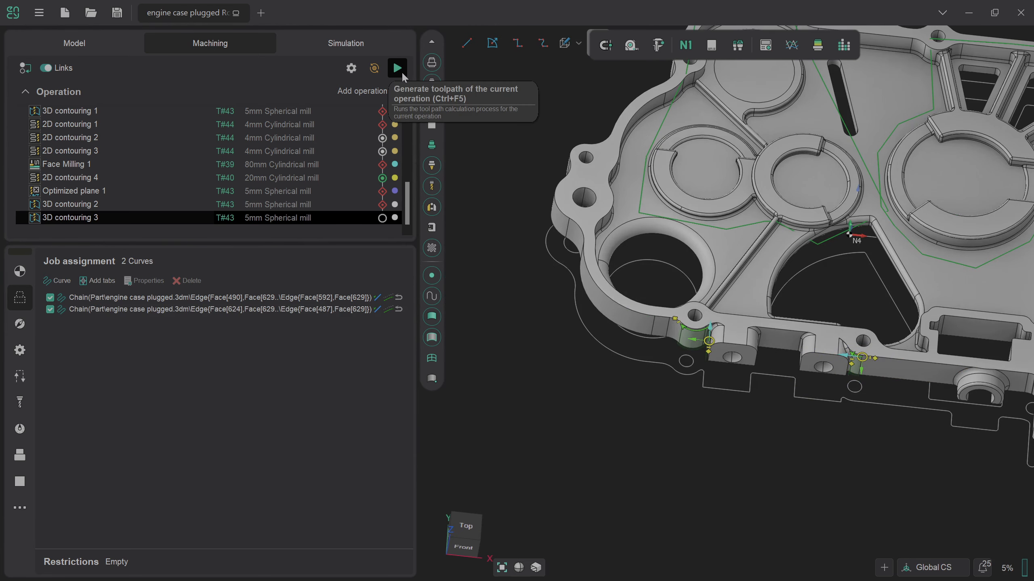
# Step: Generate the 3D contouring 3 toolpath and run its machining simulation
pyautogui.click(399, 69)
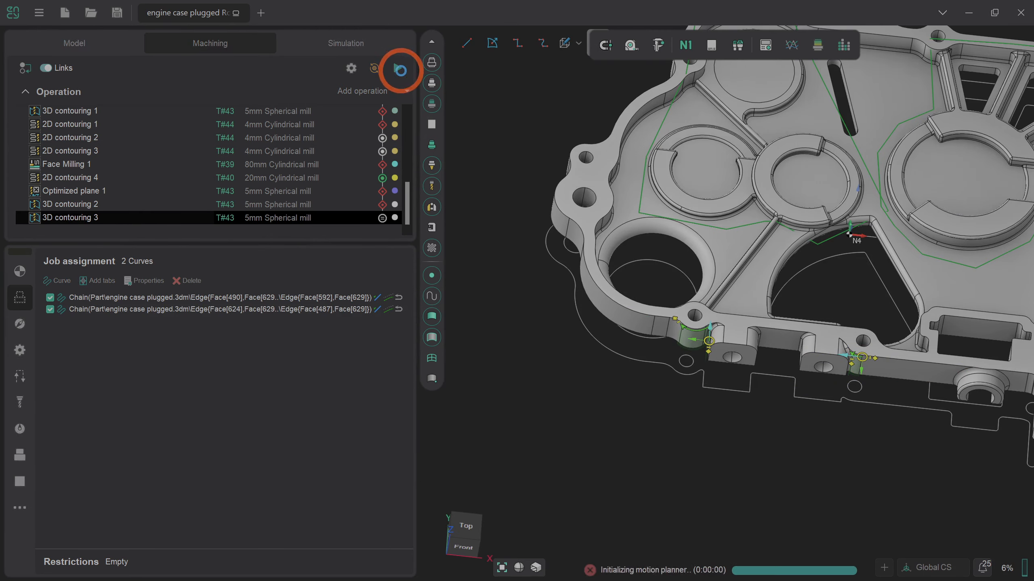
pyautogui.click(322, 44)
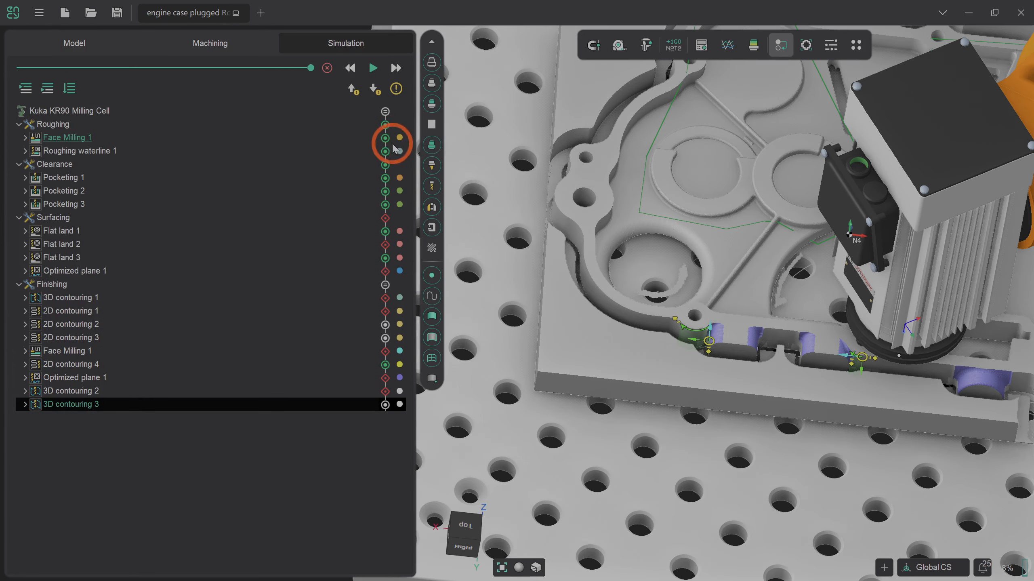
pyautogui.click(377, 73)
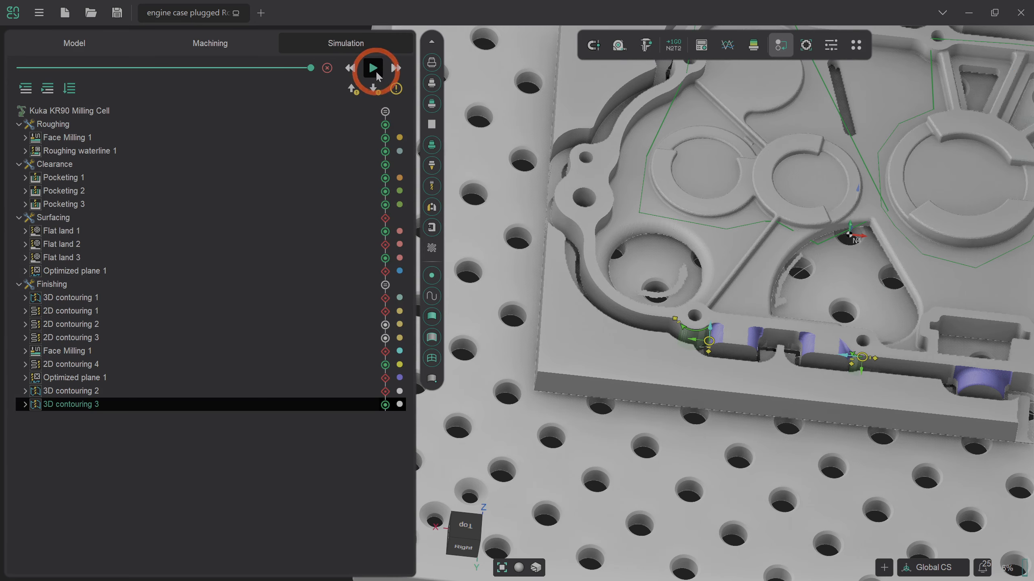
# Step: Examine the simulated finish around both front lugs and in the gap between them
pyautogui.scroll(5, 734, 349)
pyautogui.scroll(-5, 657, 325)
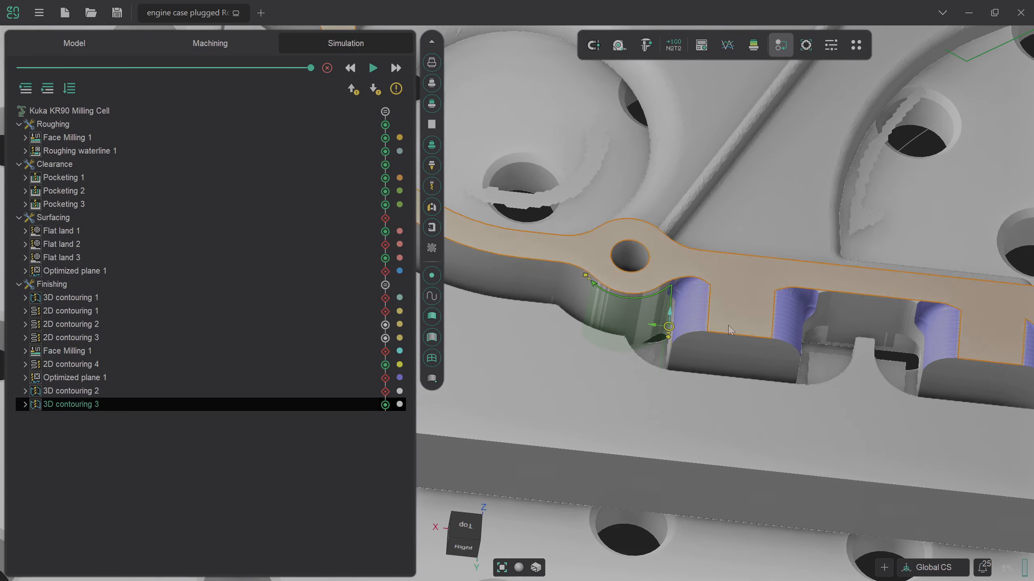
pyautogui.scroll(5, 806, 345)
pyautogui.scroll(-5, 546, 314)
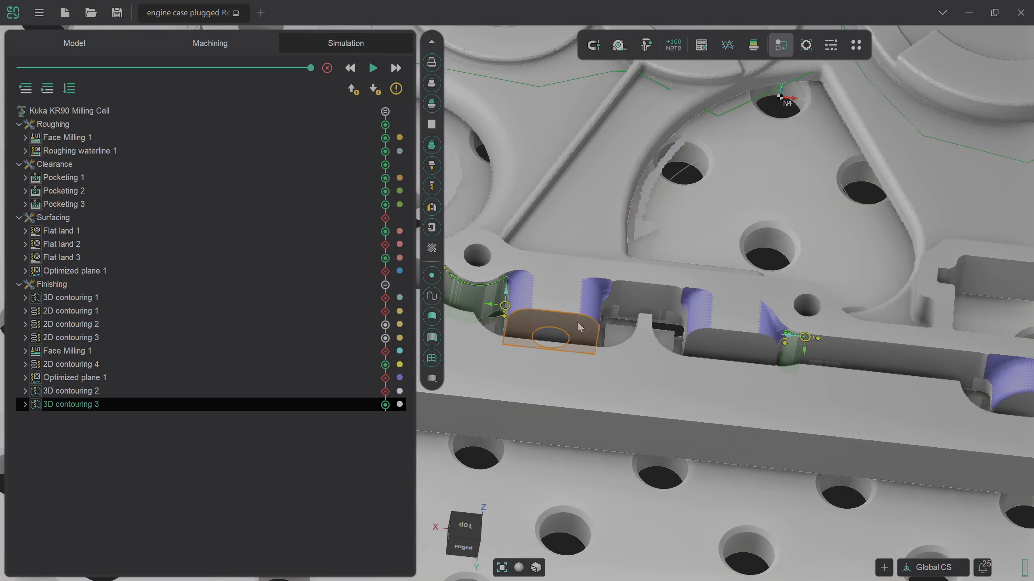
pyautogui.scroll(6, 802, 339)
pyautogui.scroll(-5, 779, 350)
pyautogui.scroll(6, 784, 356)
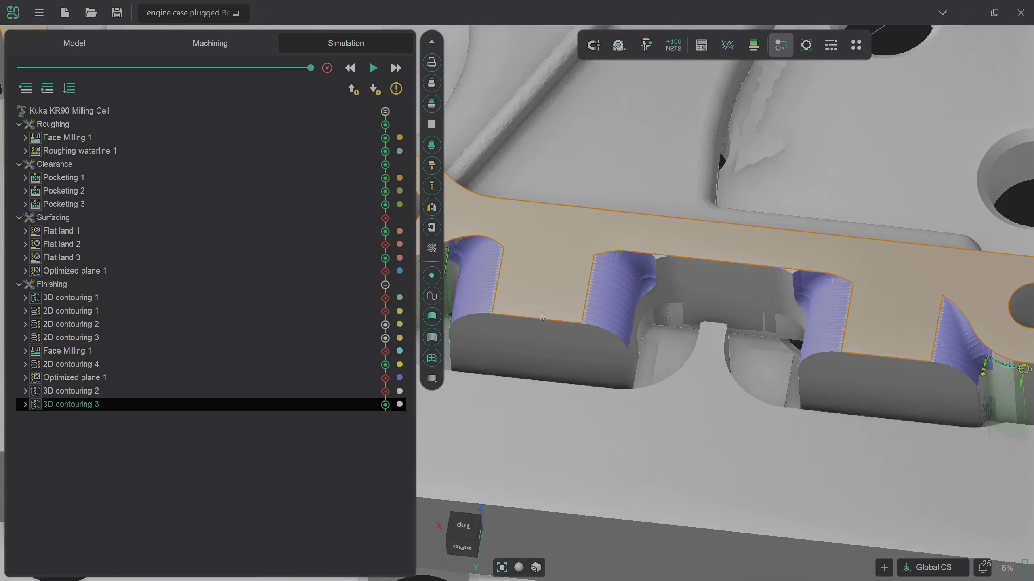
pyautogui.scroll(-5, 751, 346)
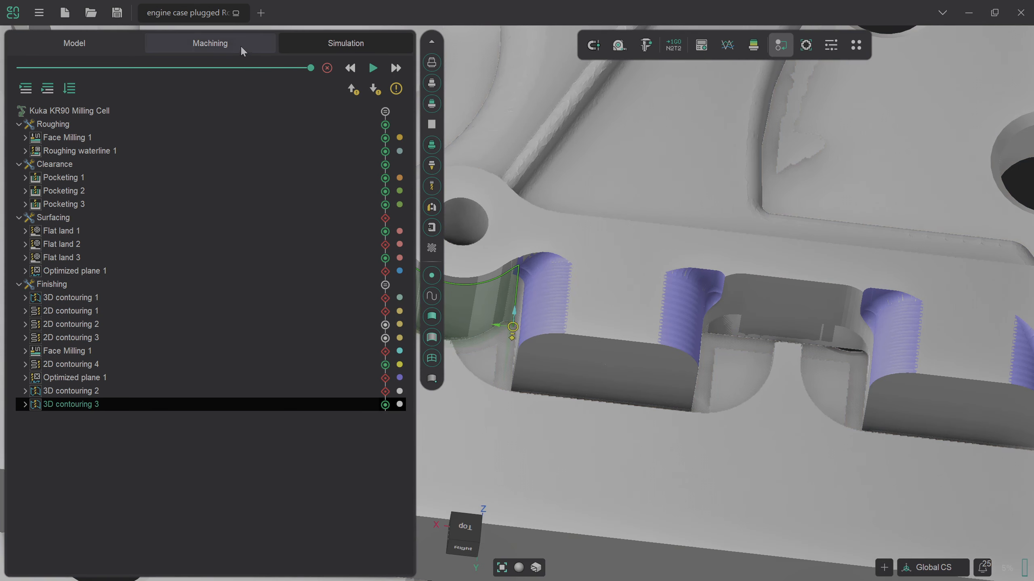
# Step: Add the lower edge chain running through the gap between the two front lugs as a curve of 3D contouring 3
pyautogui.click(241, 47)
pyautogui.moveTo(615, 376); pyautogui.dragTo(730, 374, button='right')
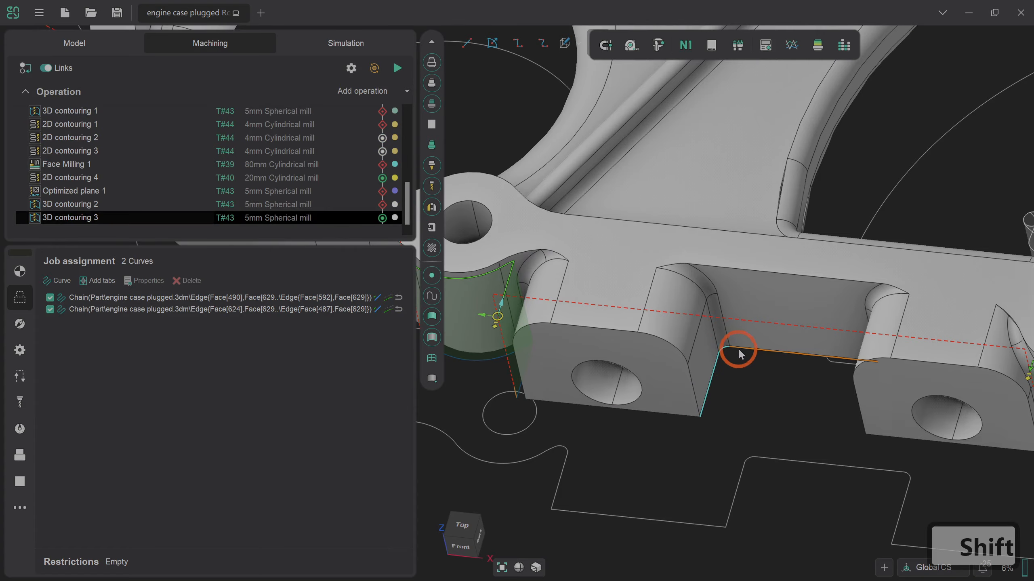
pyautogui.keyDown('shift'); pyautogui.moveTo(807, 379); pyautogui.dragTo(867, 393, button='right'); pyautogui.keyUp('shift')
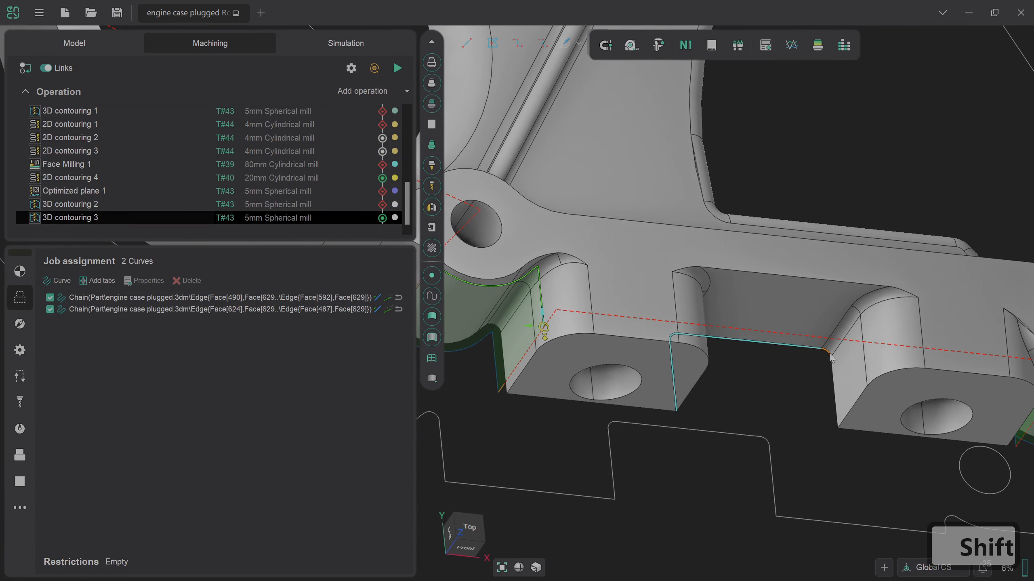
pyautogui.click(64, 283)
# Step: Move the gap curve to second place in the job assignment and regenerate the 3D contouring 3 toolpath
pyautogui.click(187, 321)
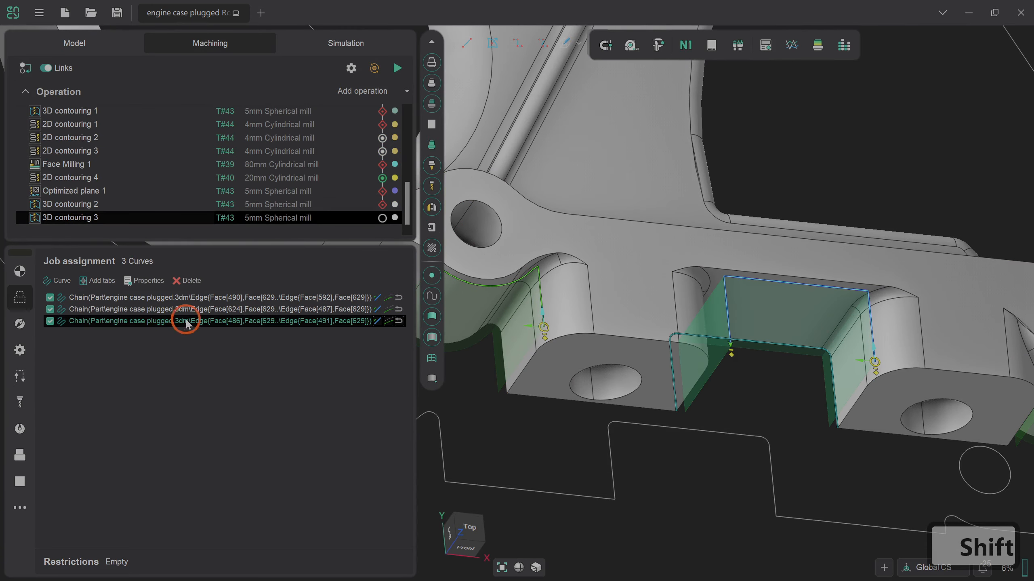
pyautogui.keyDown('shift'); pyautogui.click(186, 310); pyautogui.keyUp('shift')
pyautogui.click(243, 388)
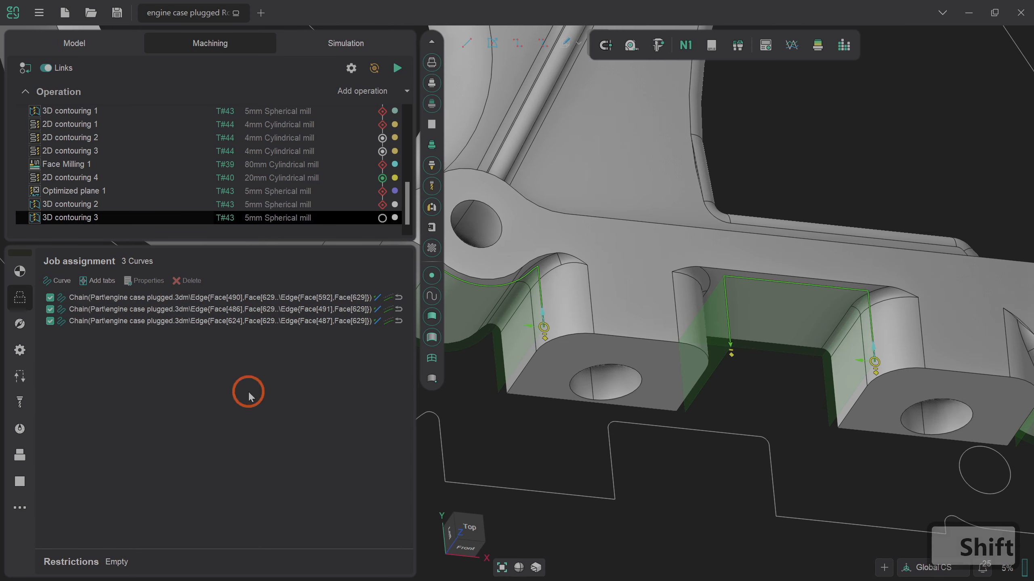
pyautogui.click(397, 68)
pyautogui.click(466, 161)
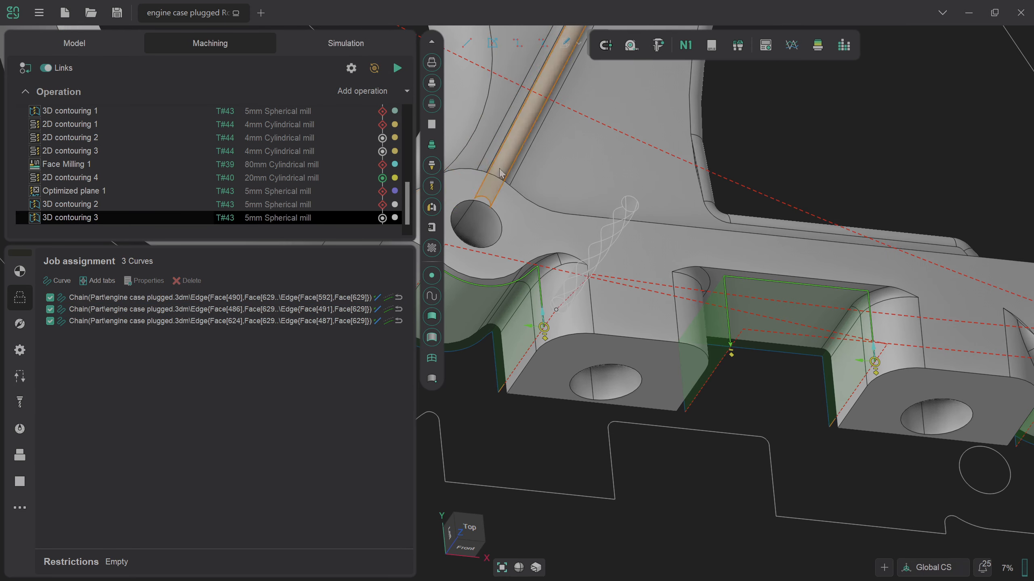
# Step: Build the redundant axes graph from the axes map of 3D contouring 3 and update the toolpath with it
pyautogui.scroll(2, 711, 296)
pyautogui.click(21, 271)
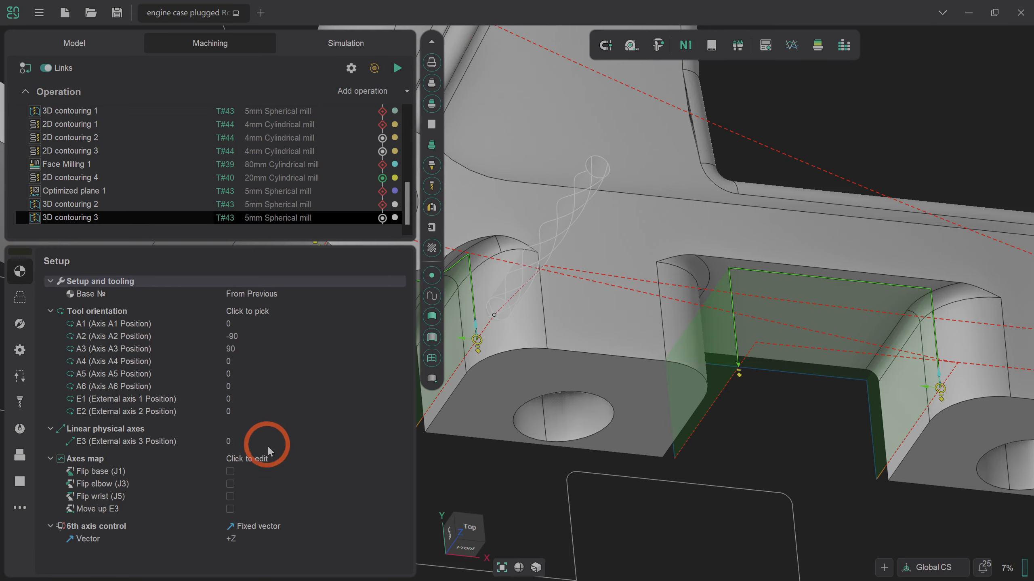
pyautogui.click(380, 458)
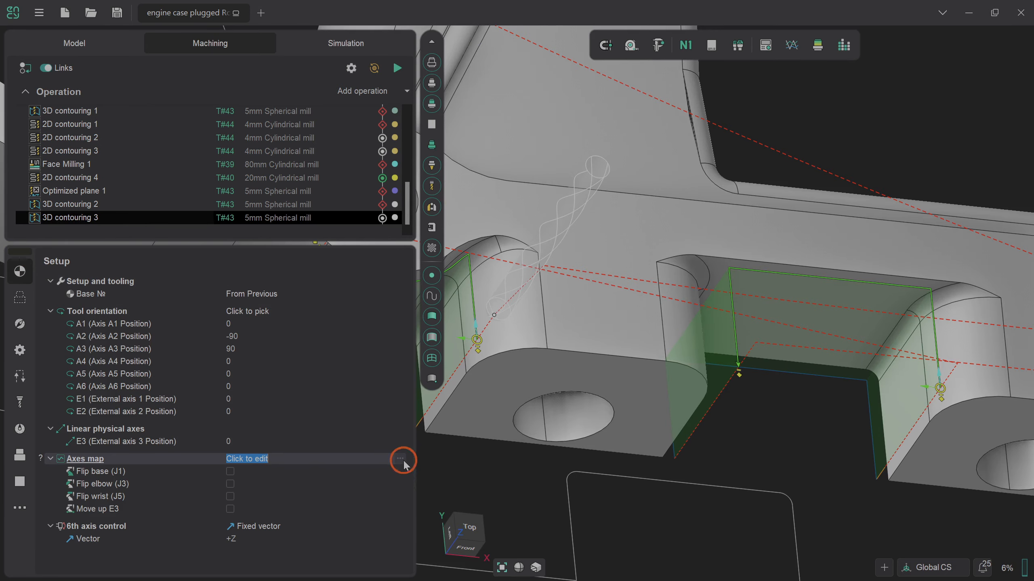
pyautogui.click(400, 458)
pyautogui.click(320, 430)
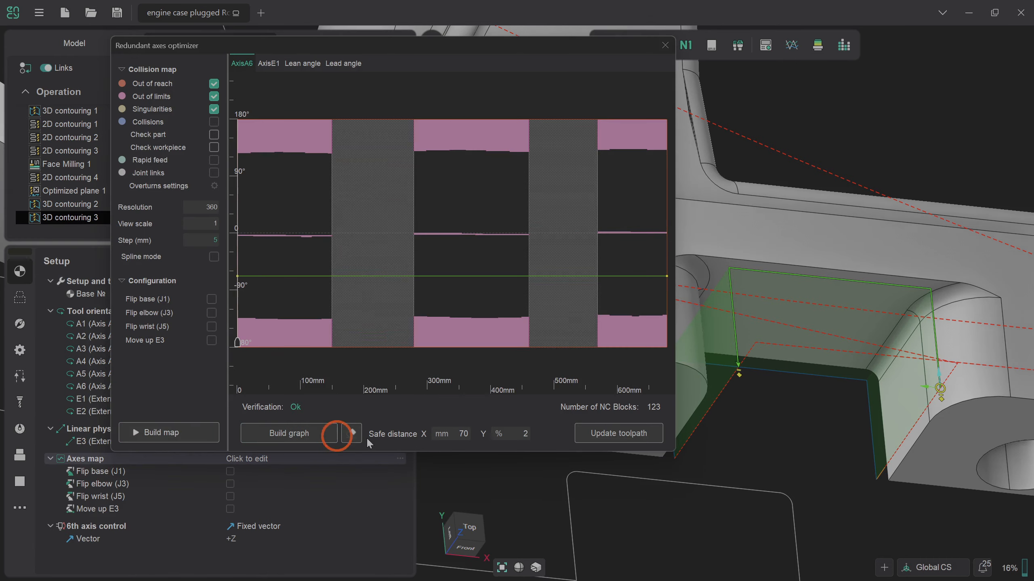
pyautogui.click(605, 433)
pyautogui.click(665, 45)
pyautogui.click(601, 89)
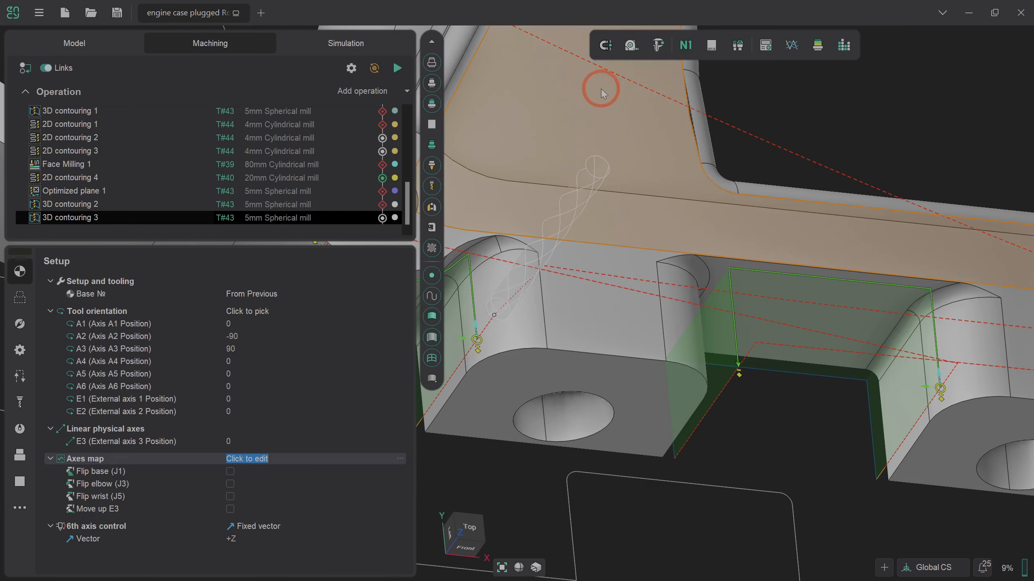
# Step: Simulate the updated 3D contouring 3 operation and check the gap between the front lugs
pyautogui.click(321, 46)
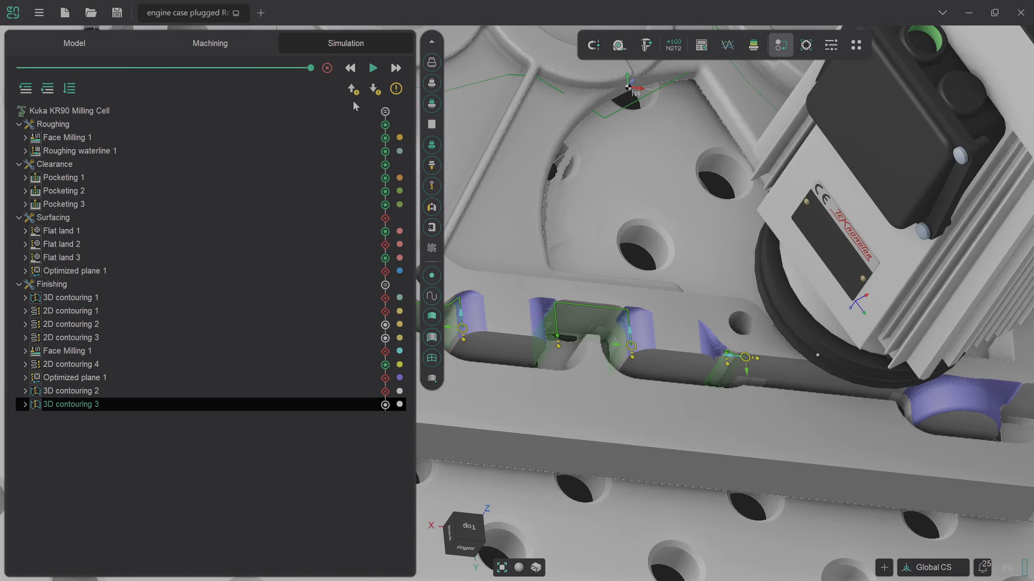
pyautogui.moveTo(582, 359); pyautogui.dragTo(528, 362, button='right')
pyautogui.scroll(4, 579, 331)
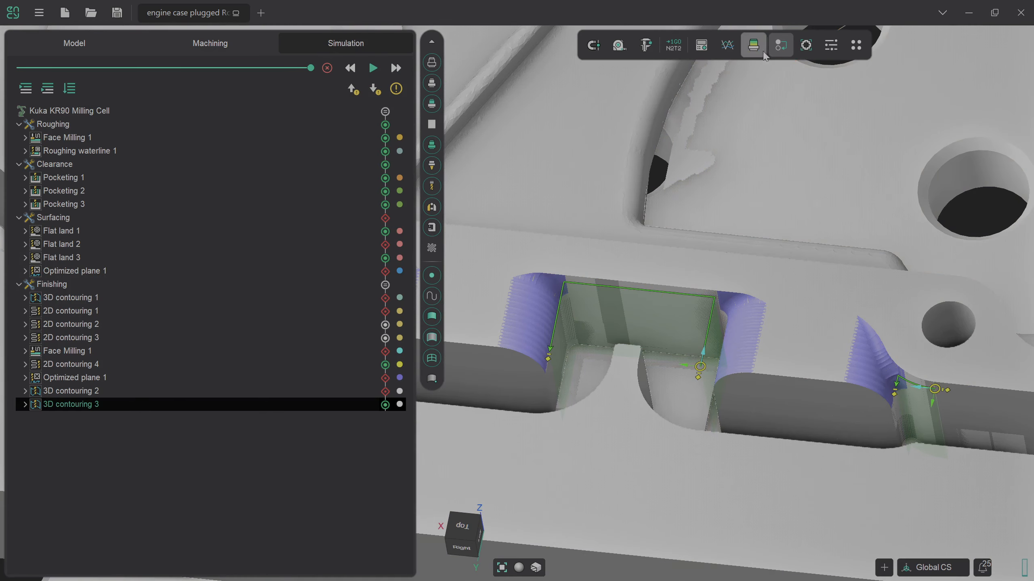
# Step: Turn on the deviation colouring of the simulated part and examine the front lugs, the round boss and the whole engine case
pyautogui.click(754, 45)
pyautogui.scroll(-5, 725, 310)
pyautogui.scroll(4, 610, 336)
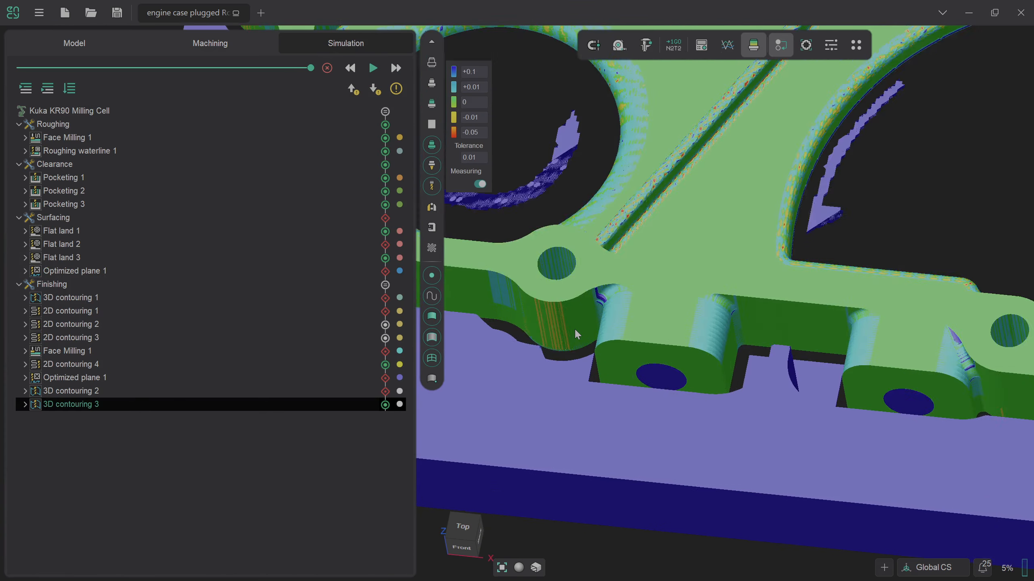
pyautogui.scroll(-3, 575, 329)
pyautogui.scroll(-2, 575, 328)
pyautogui.scroll(3, 781, 356)
pyautogui.scroll(-3, 734, 375)
pyautogui.scroll(-2, 826, 385)
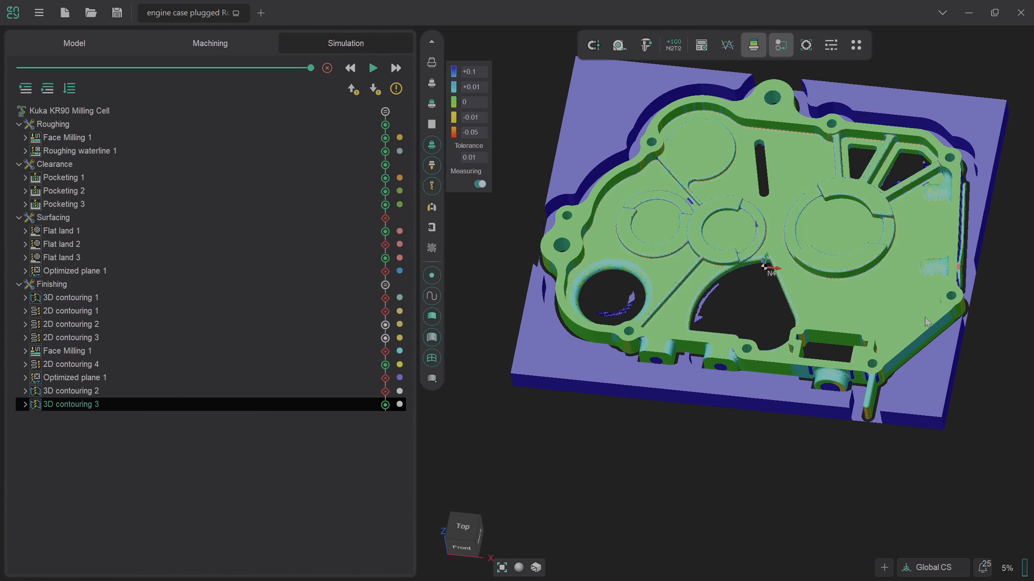
# Step: Examine the deviation colours along the outer side wall beside the two curved pads
pyautogui.scroll(5, 966, 246)
pyautogui.scroll(2, 960, 270)
pyautogui.moveTo(959, 270); pyautogui.dragTo(902, 303, button='middle')
pyautogui.scroll(-4, 905, 305)
pyautogui.scroll(5, 963, 161)
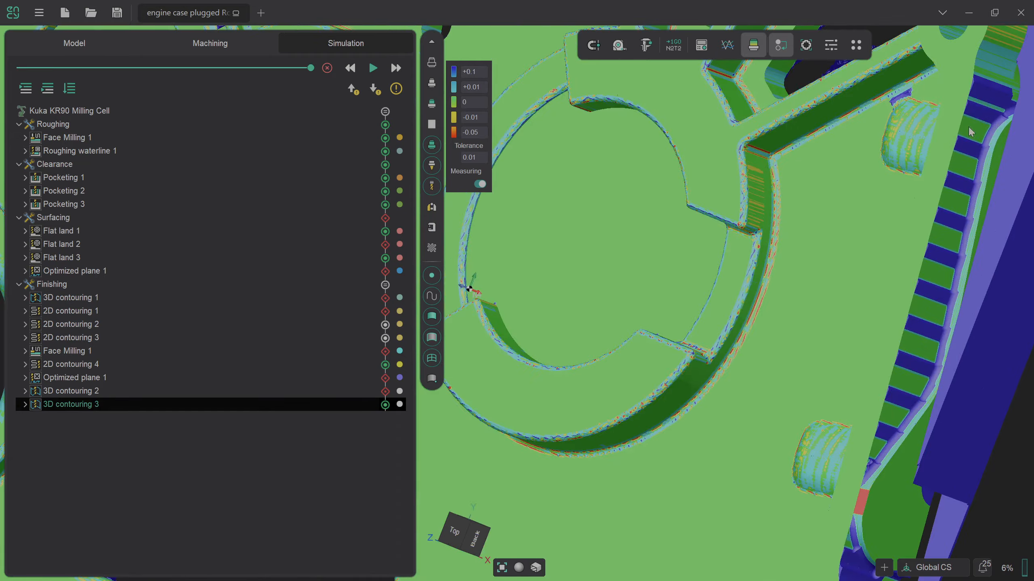
# Step: Examine the deviation colours on the engine case's top face around the circular bosses, the ribs and the triangular windows
pyautogui.scroll(1, 993, 124)
pyautogui.scroll(1, 1009, 110)
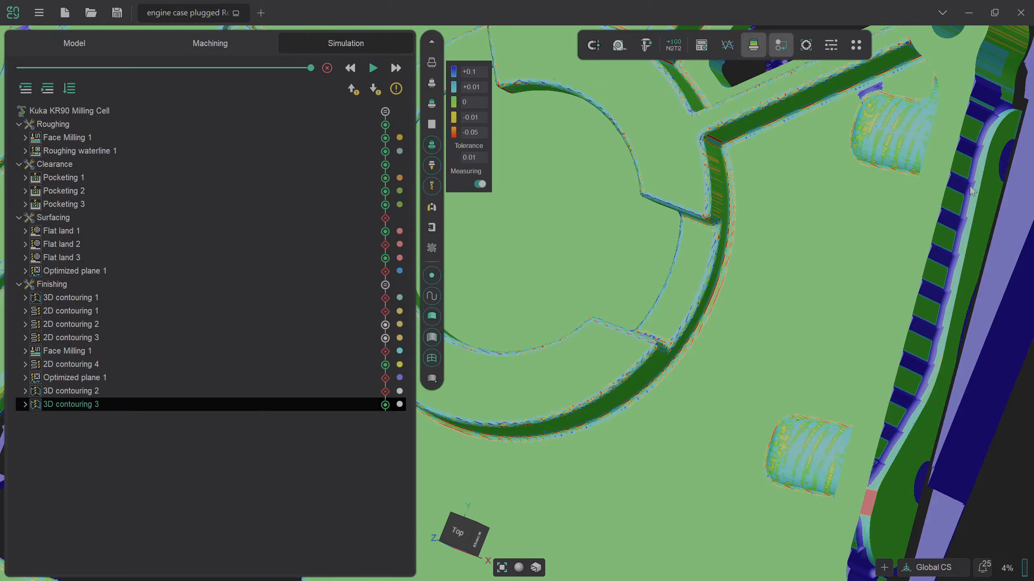
pyautogui.scroll(-6, 968, 310)
pyautogui.moveTo(969, 312); pyautogui.dragTo(979, 405, button='middle')
pyautogui.scroll(-4, 984, 408)
pyautogui.scroll(3, 815, 349)
pyautogui.scroll(3, 813, 353)
pyautogui.scroll(6, 756, 277)
pyautogui.scroll(2, 740, 260)
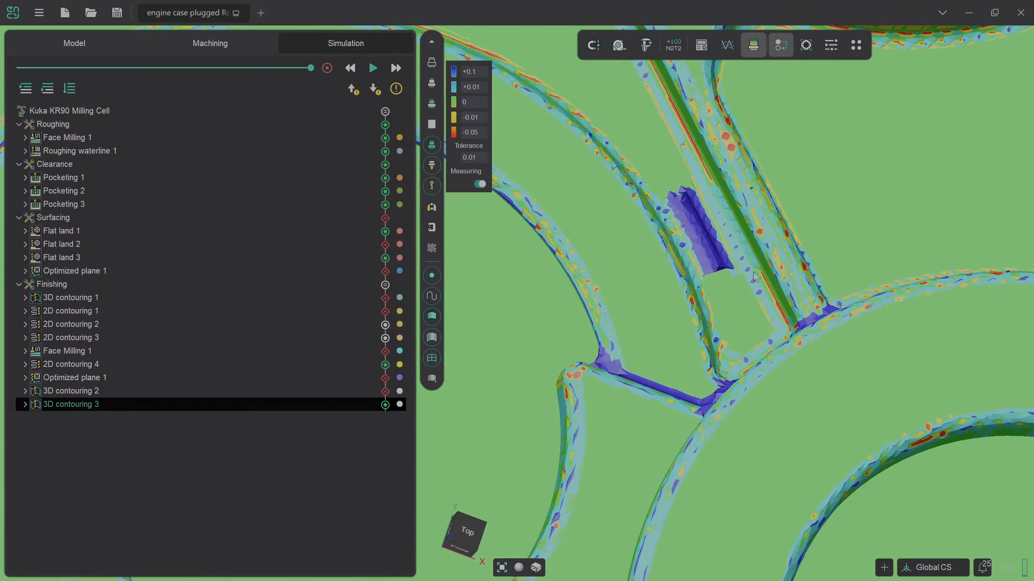
pyautogui.scroll(-6, 673, 407)
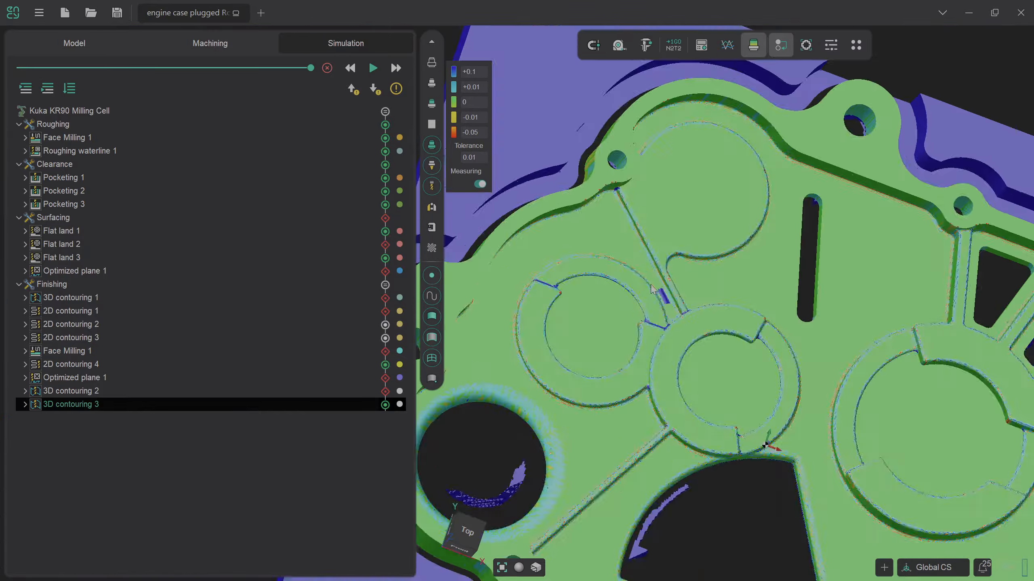
pyautogui.scroll(6, 886, 367)
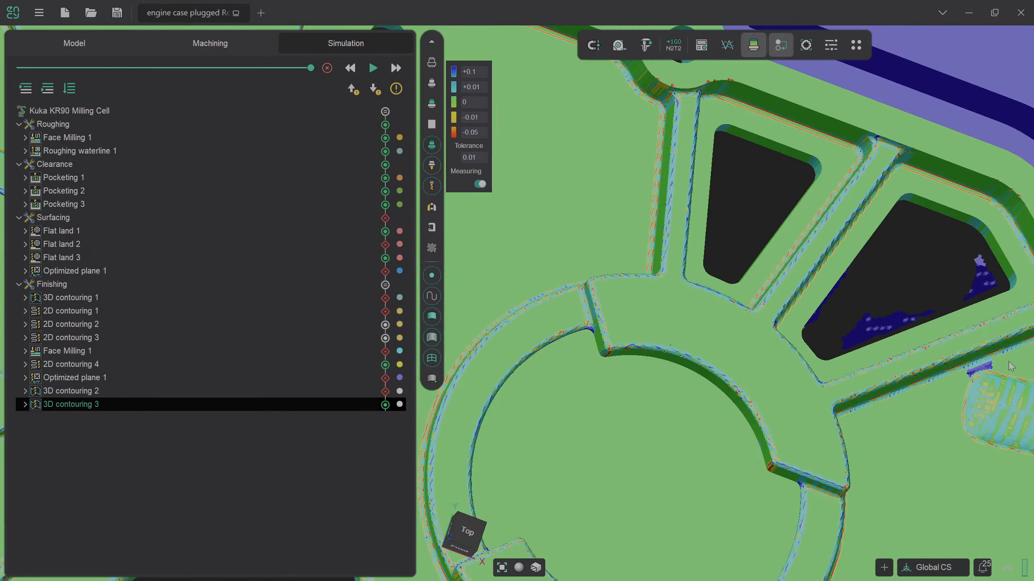
pyautogui.scroll(-5, 630, 437)
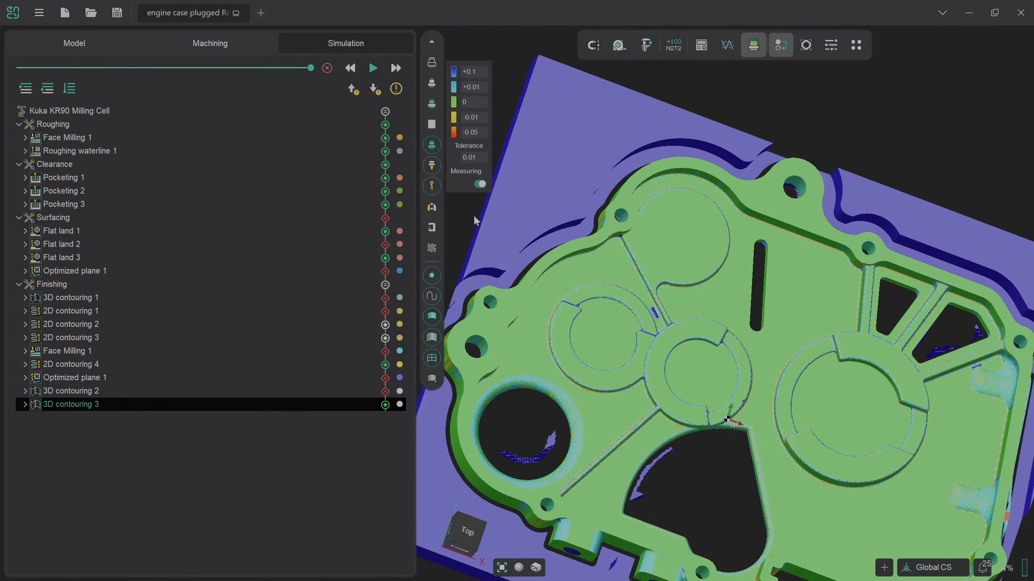
# Step: Return from the simulation to the machining setup of 3D contouring 3
pyautogui.click(256, 46)
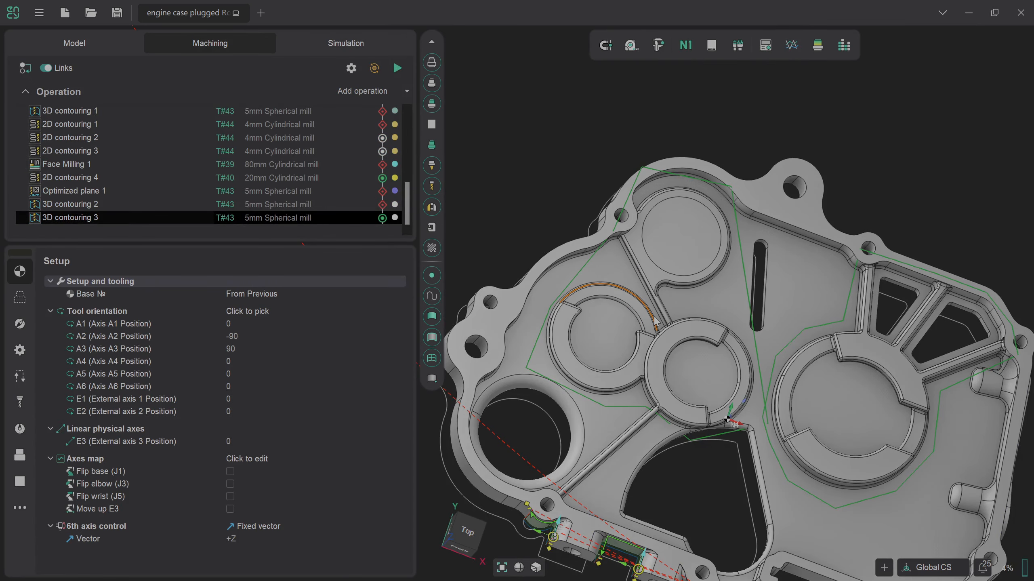